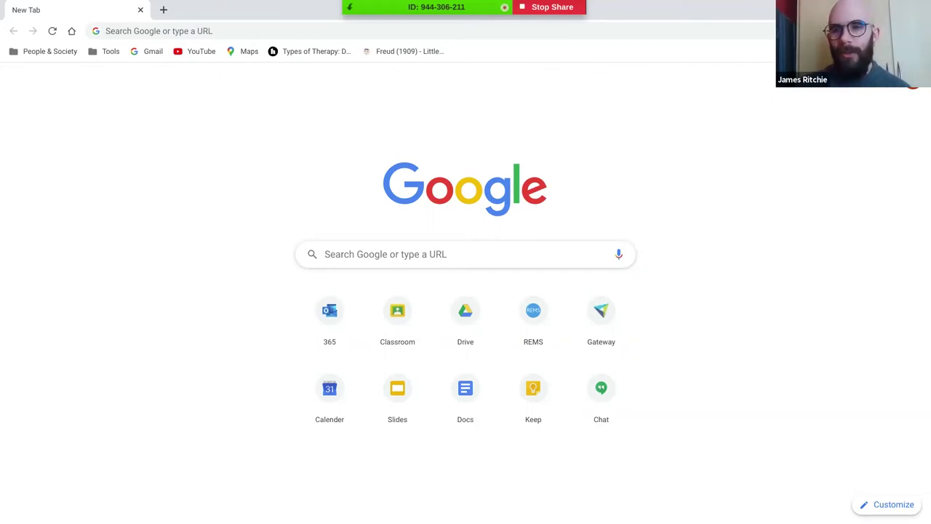
# Open Google Classroom from the list of Google apps and look through the course cards on its home page
pyautogui.click(885, 86)
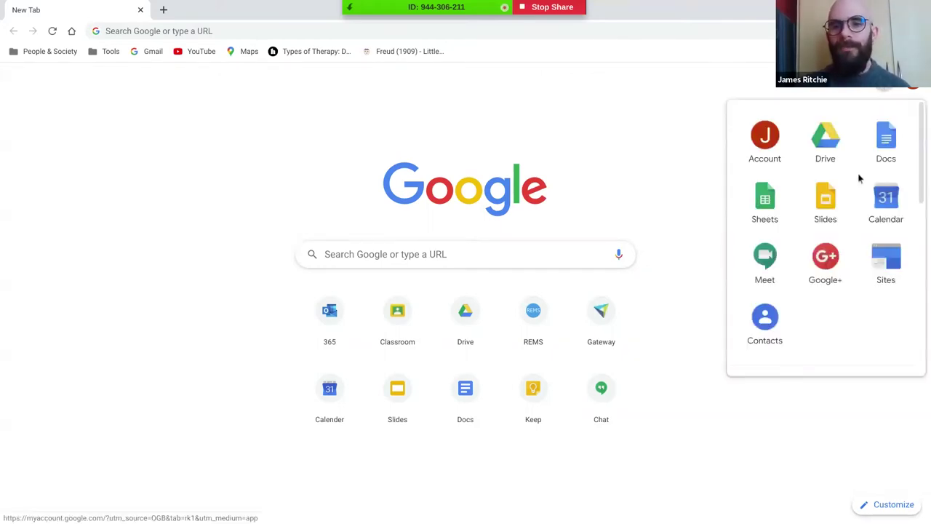
pyautogui.scroll(-1, 798, 210)
pyautogui.scroll(-8, 799, 210)
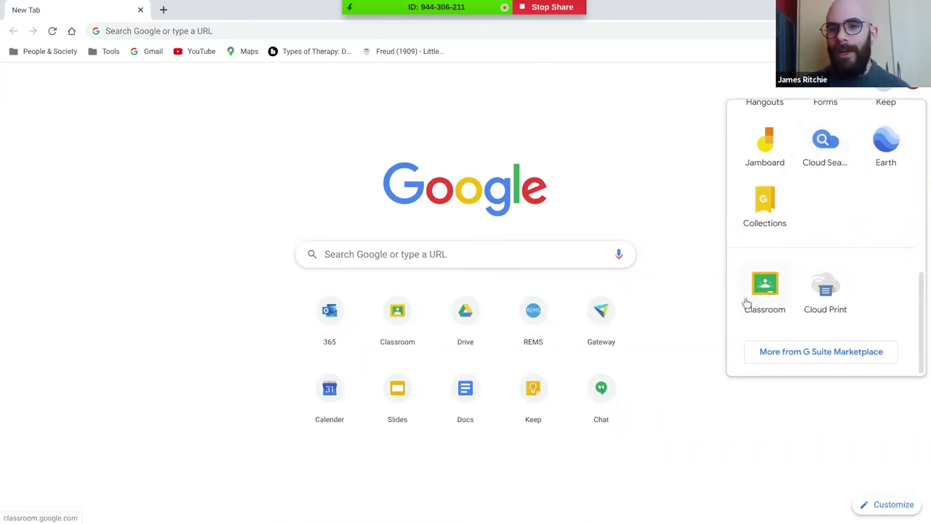
pyautogui.click(783, 292)
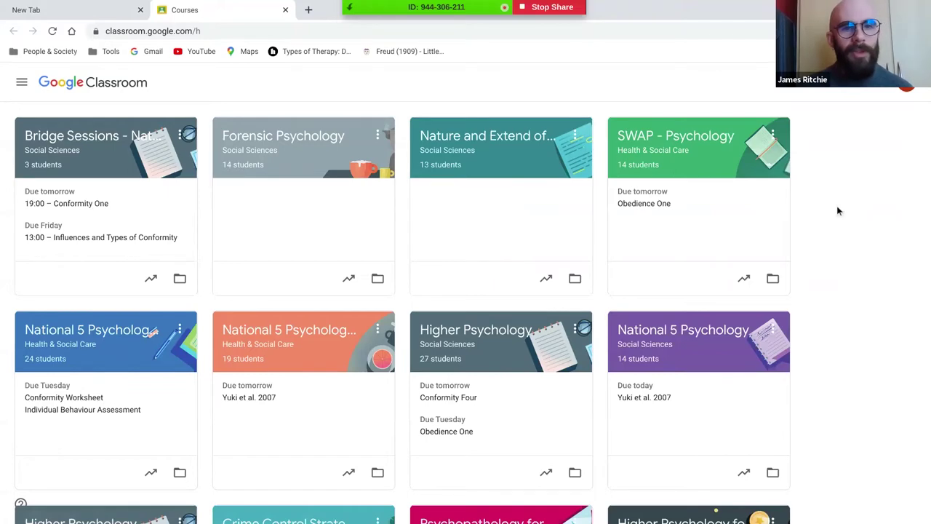
pyautogui.scroll(-5, 838, 211)
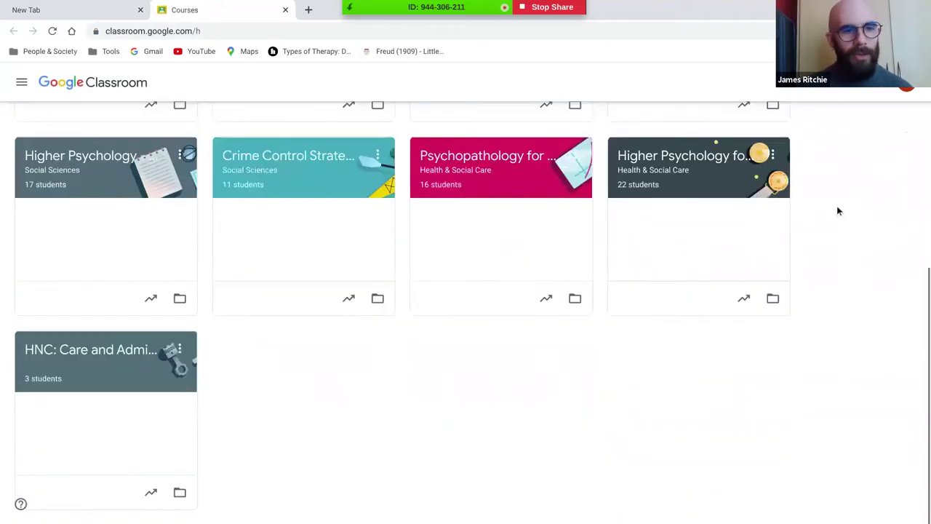
pyautogui.scroll(5, 837, 211)
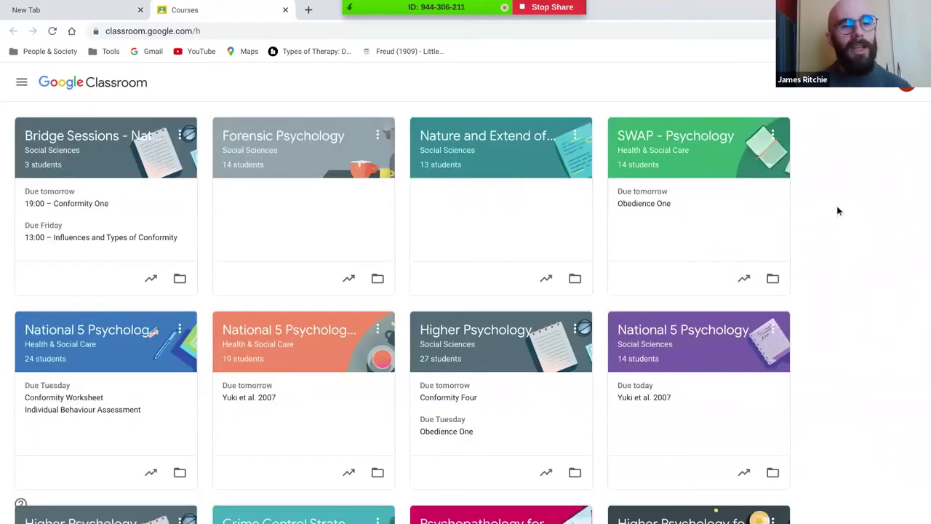
pyautogui.scroll(-1, 837, 211)
pyautogui.scroll(1, 837, 212)
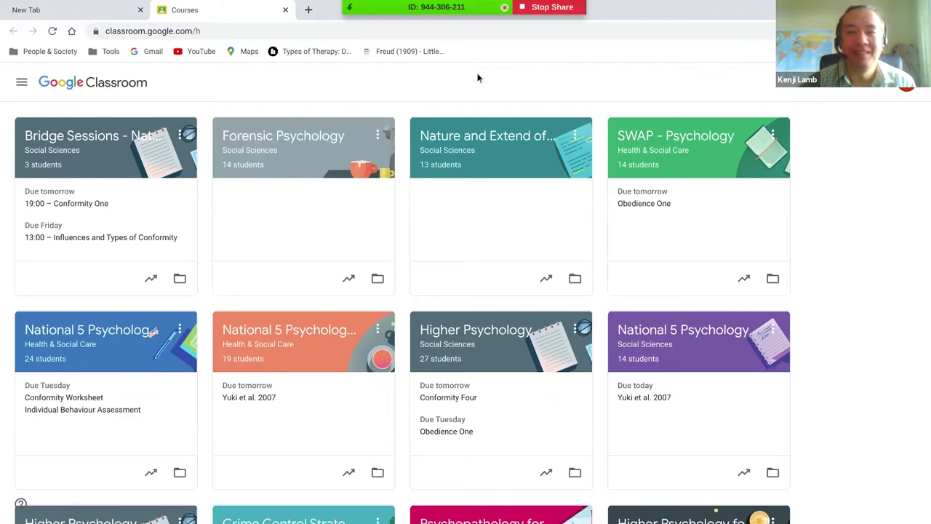
# Open the form for creating a class, review its name, section, subject and room fields, and cancel it
pyautogui.click(849, 84)
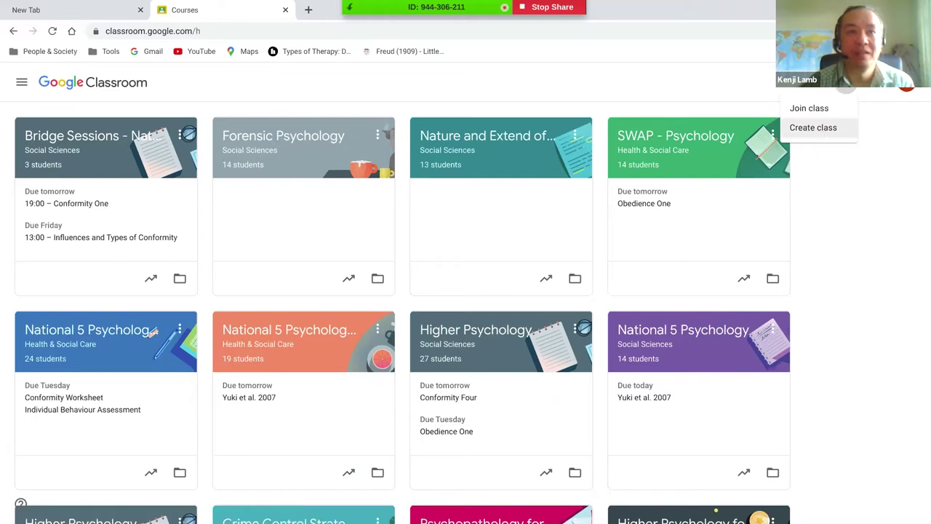
pyautogui.click(814, 127)
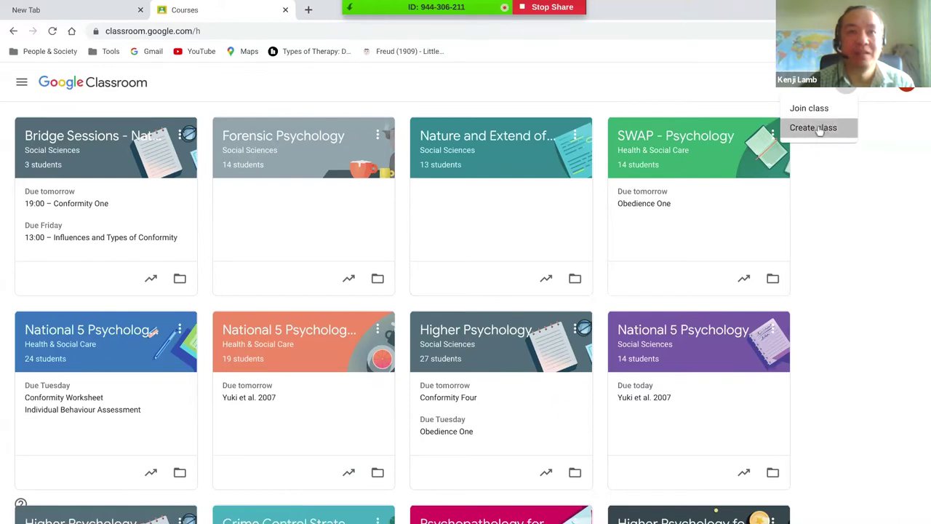
pyautogui.click(424, 232)
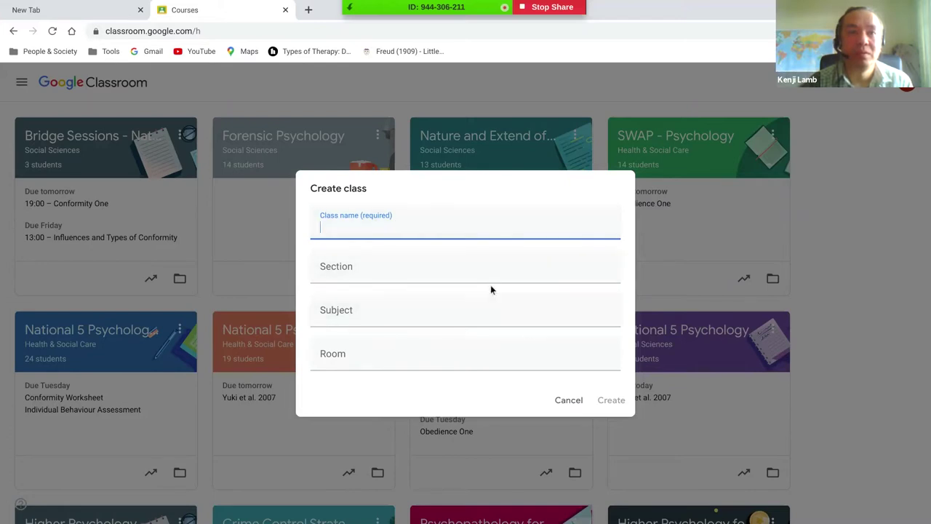
pyautogui.click(570, 402)
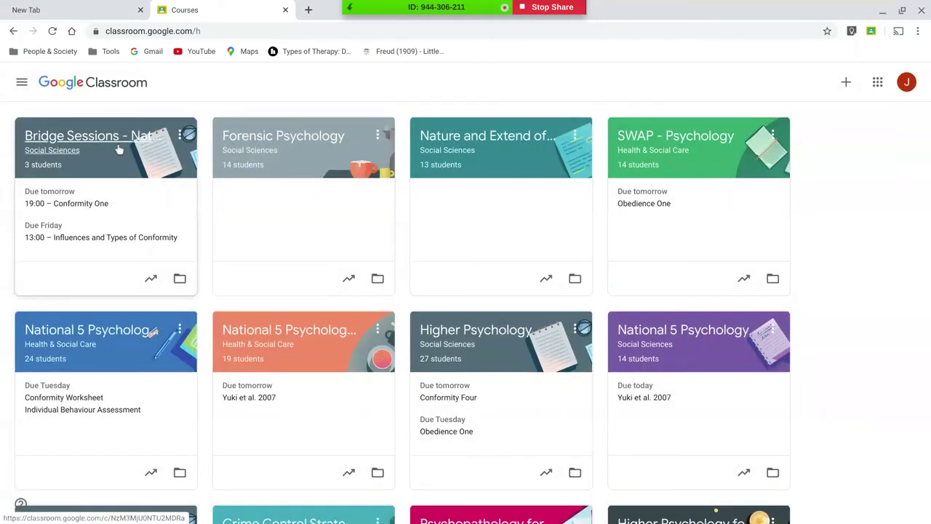
# Open the Bridge Sessions - National 5 Psychology class on its Stream page and close the empty New Tab page
pyautogui.click(95, 140)
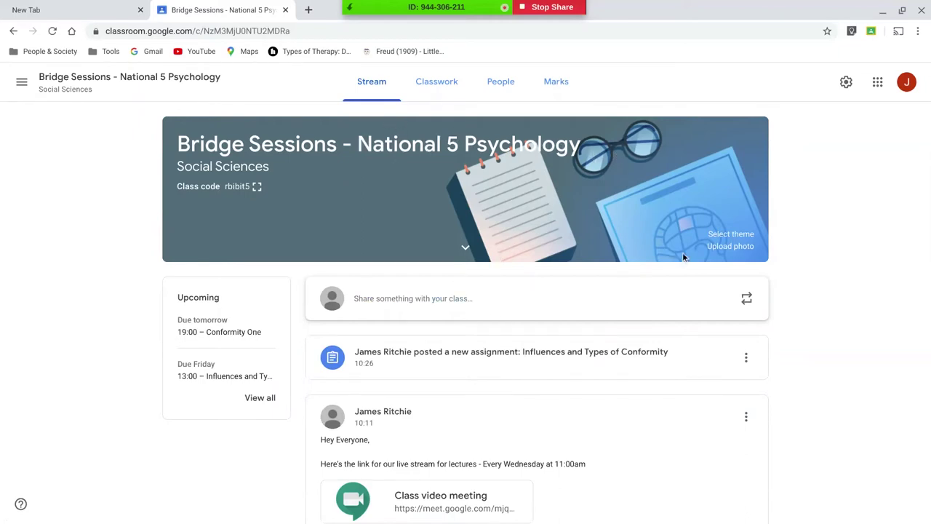
pyautogui.scroll(-3, 572, 302)
pyautogui.scroll(3, 571, 294)
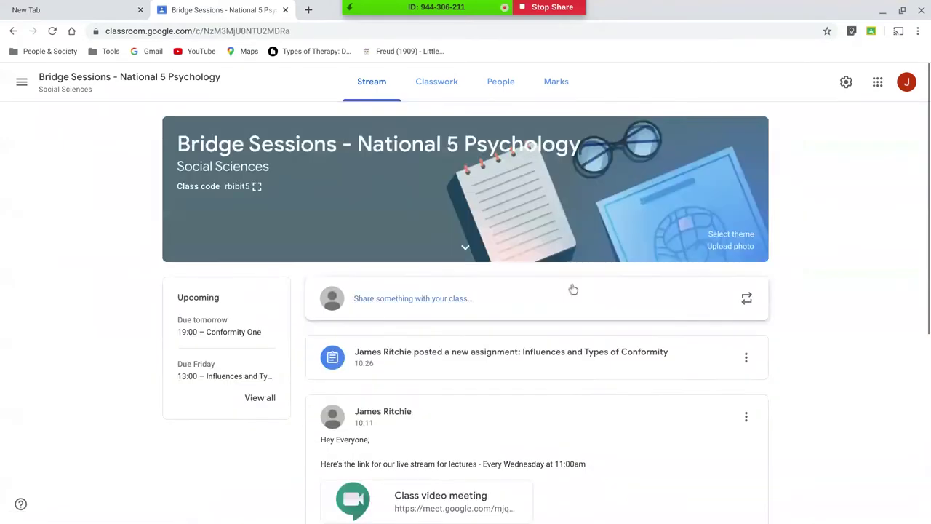
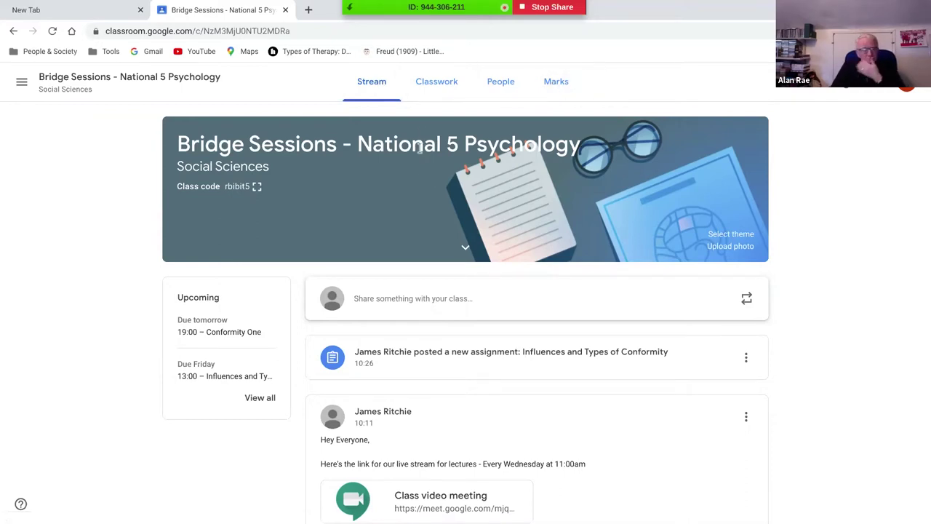
pyautogui.click(374, 84)
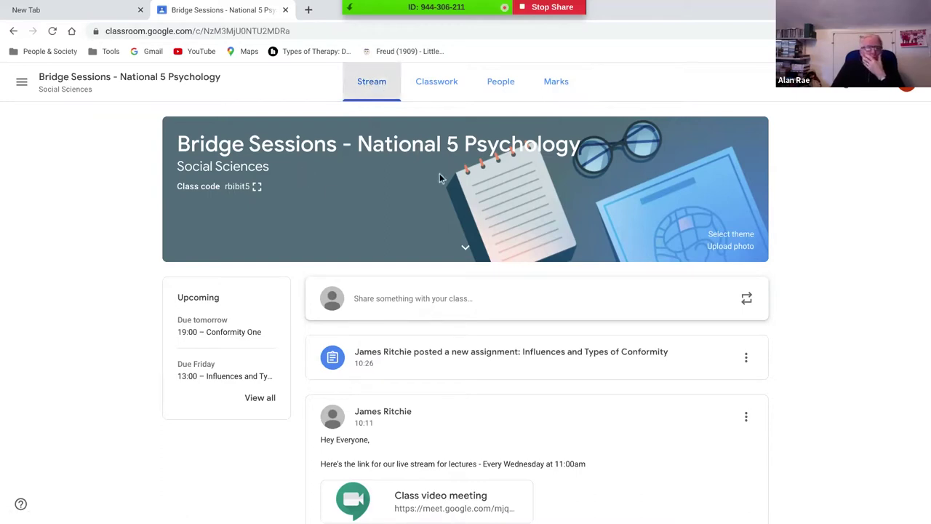
pyautogui.click(140, 10)
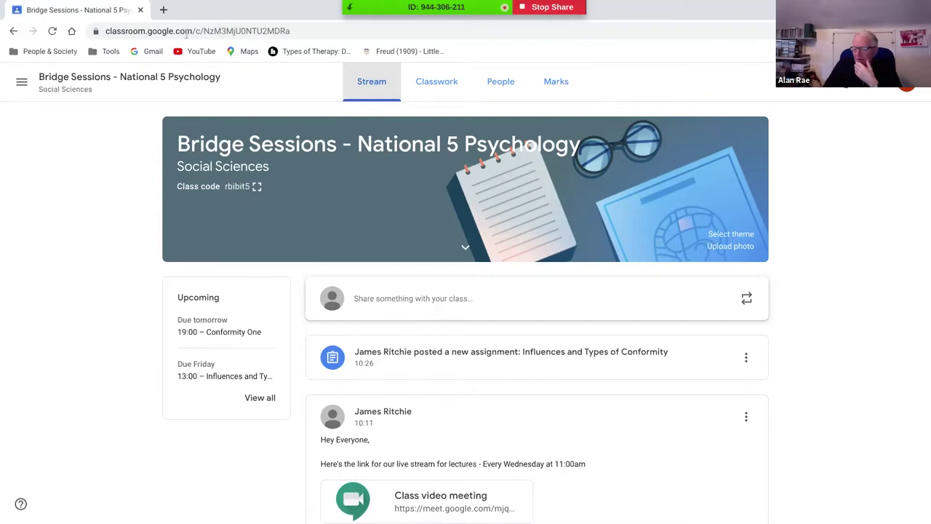
# Examine the posts in the class stream and expand the class comments under the live stream lecture announcement
pyautogui.scroll(-2, 434, 245)
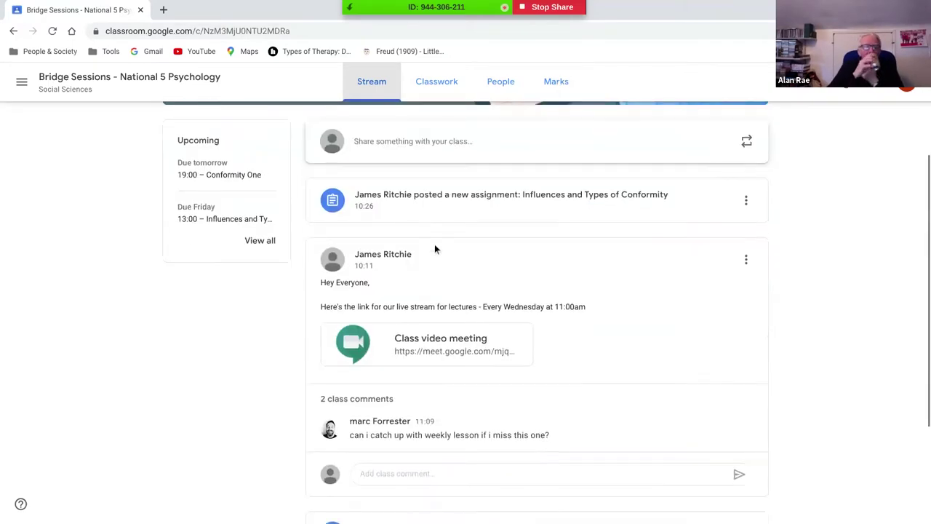
pyautogui.scroll(-2, 434, 245)
pyautogui.scroll(4, 435, 245)
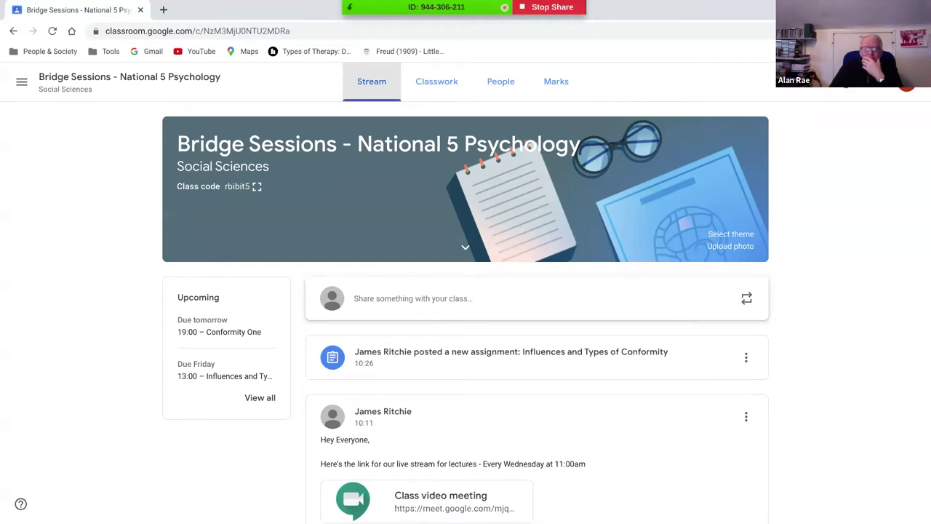
pyautogui.scroll(-2, 528, 360)
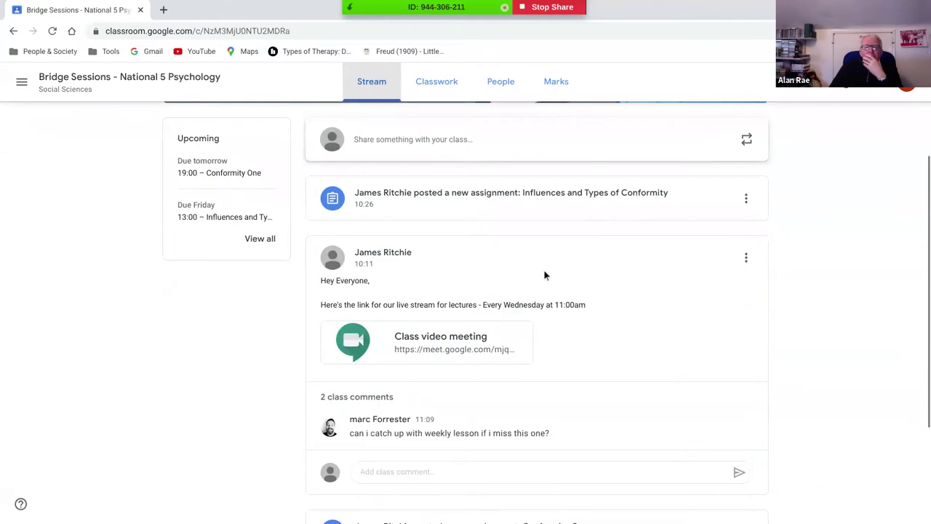
pyautogui.scroll(-1, 545, 275)
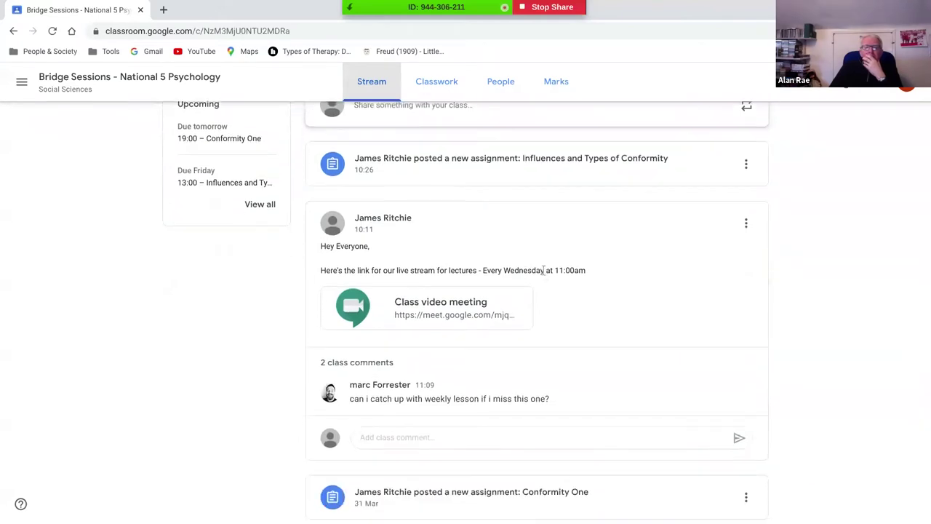
pyautogui.scroll(-2, 549, 257)
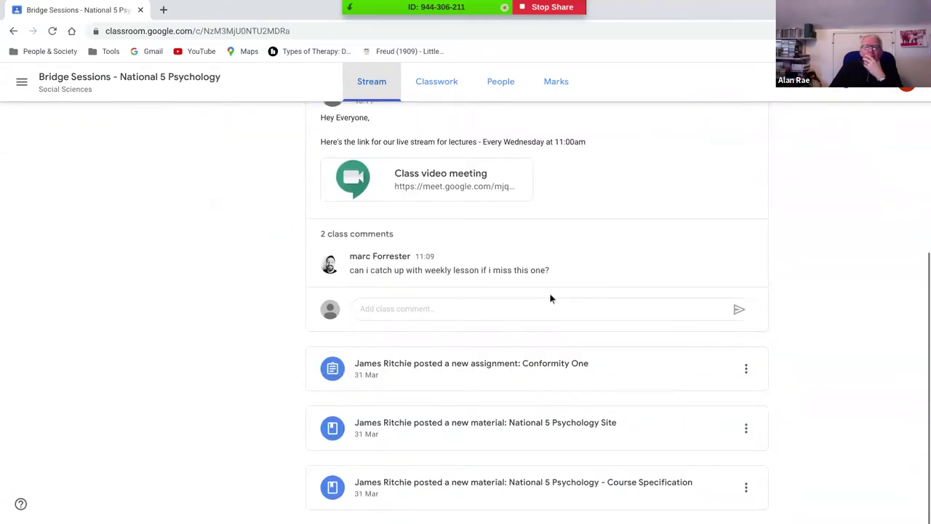
pyautogui.scroll(3, 509, 312)
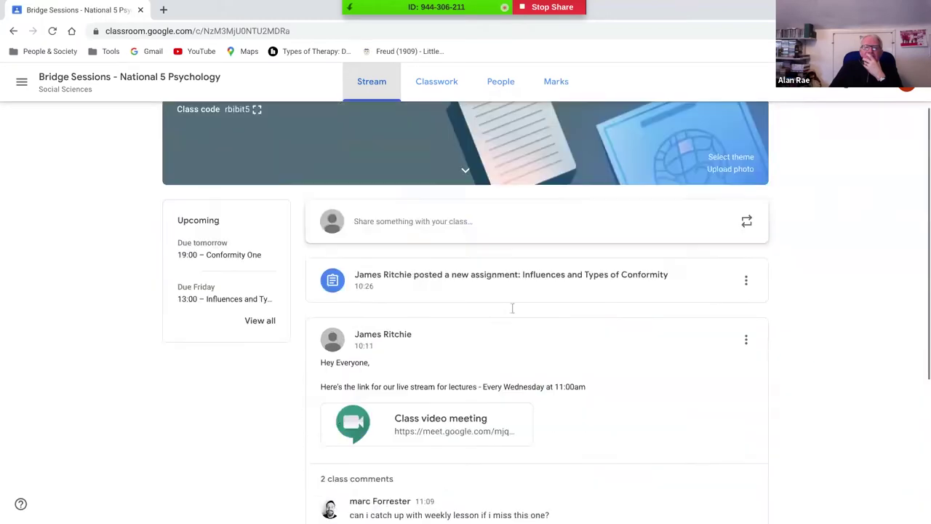
pyautogui.scroll(1, 512, 308)
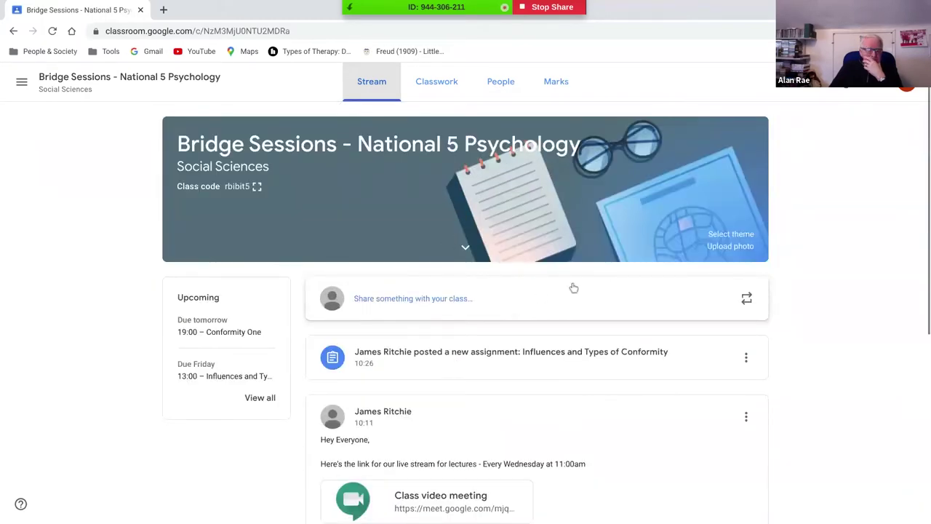
pyautogui.scroll(-2, 522, 329)
pyautogui.scroll(-2, 524, 332)
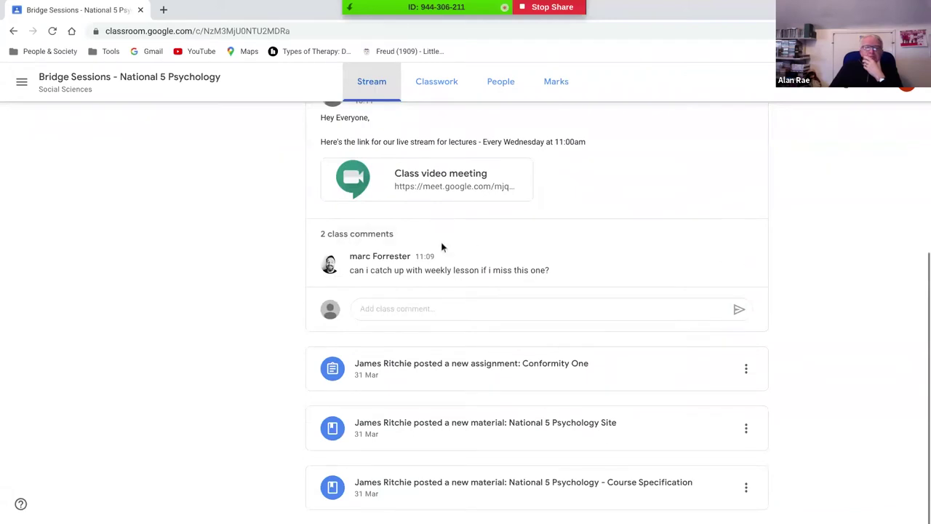
pyautogui.click(358, 234)
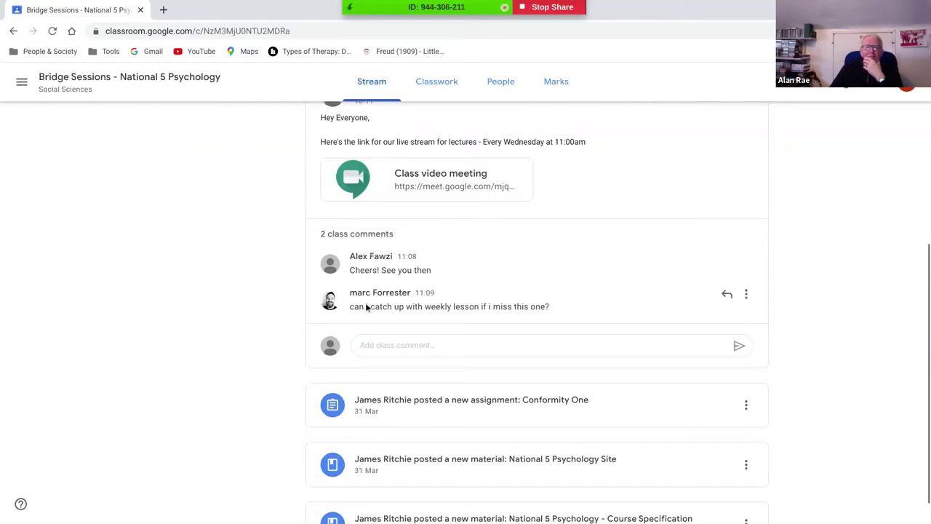
pyautogui.scroll(5, 429, 269)
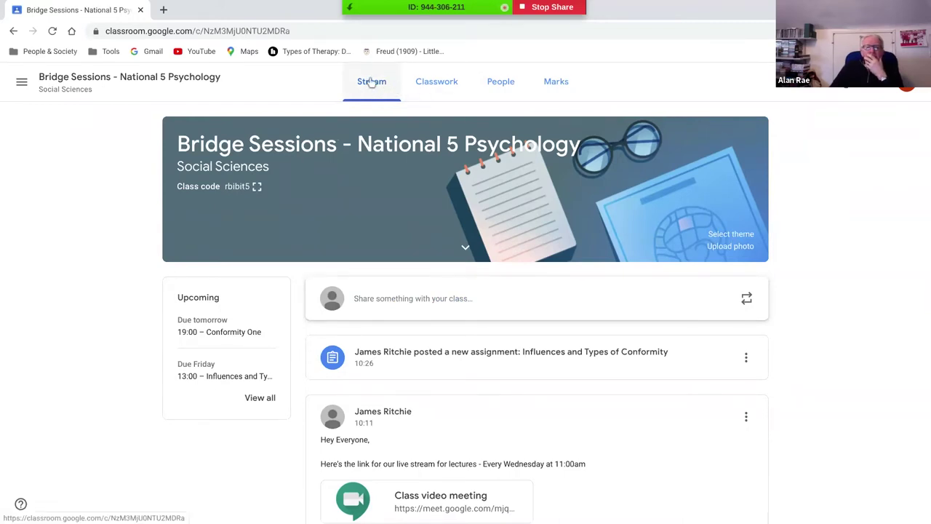
# View the class's teachers and students, check the form for inviting students, and cancel the invitation
pyautogui.click(508, 95)
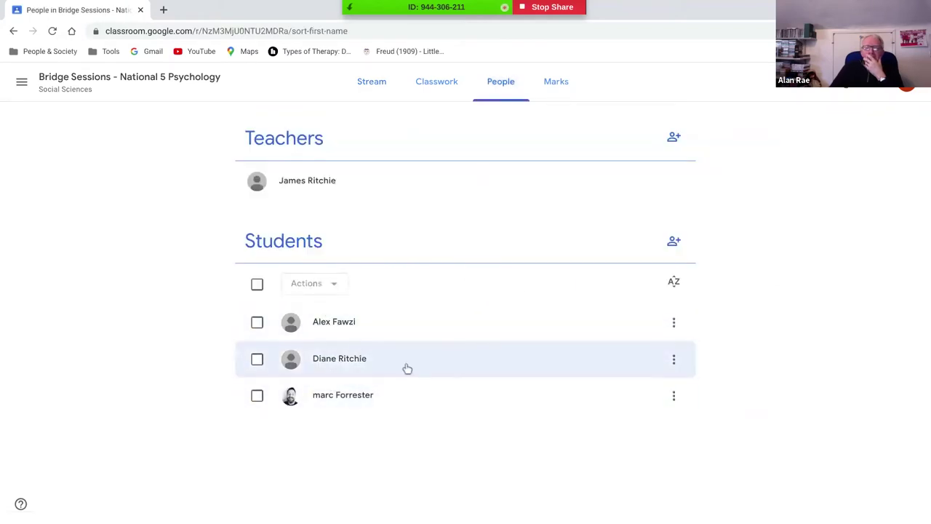
pyautogui.click(674, 241)
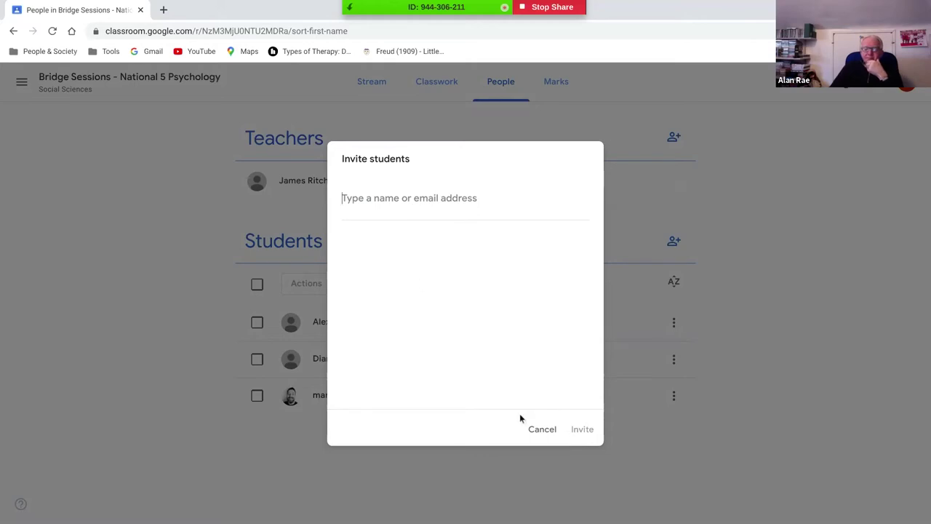
pyautogui.click(544, 436)
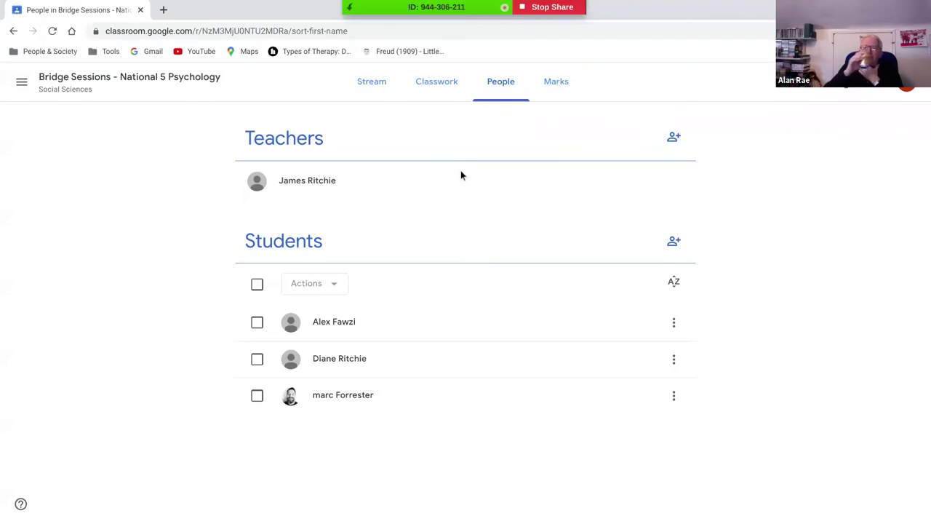
# Return to the overview of all courses, view the form for joining a class by code, and cancel it
pyautogui.click(390, 96)
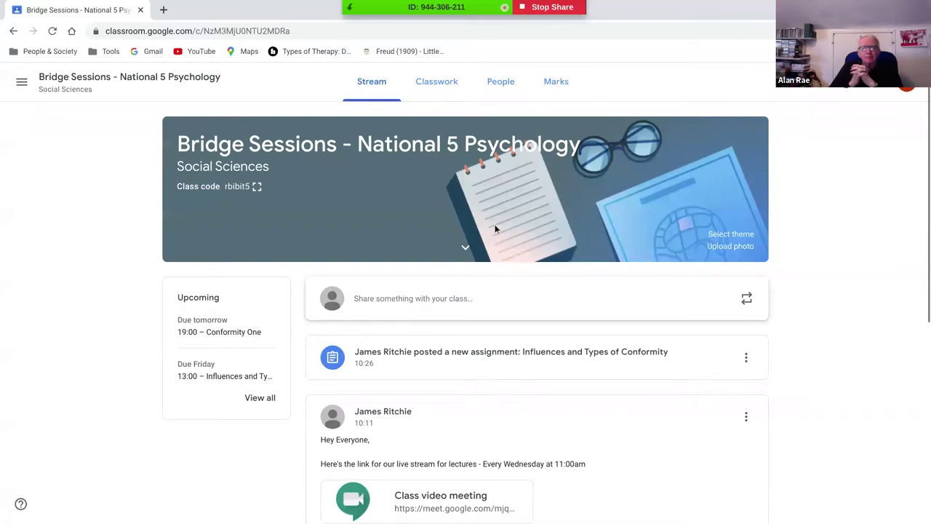
pyautogui.click(14, 81)
pyautogui.click(48, 88)
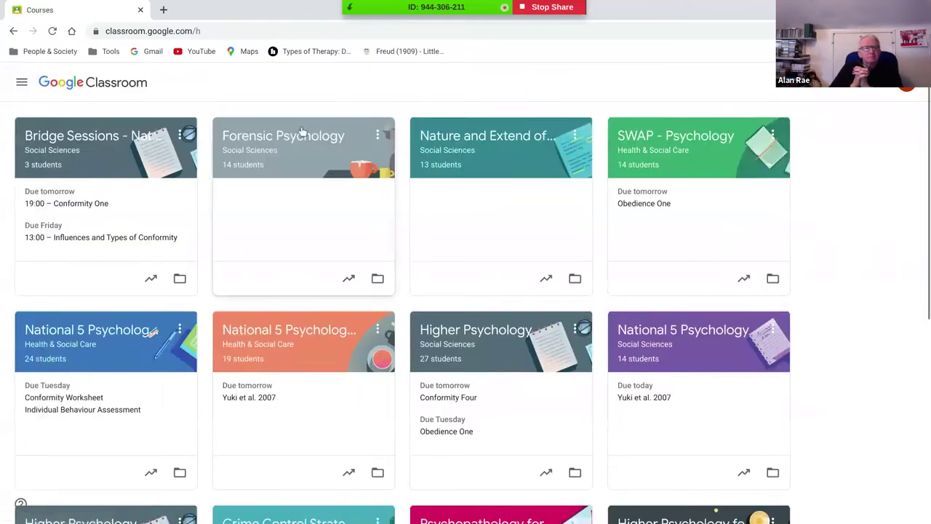
pyautogui.click(846, 82)
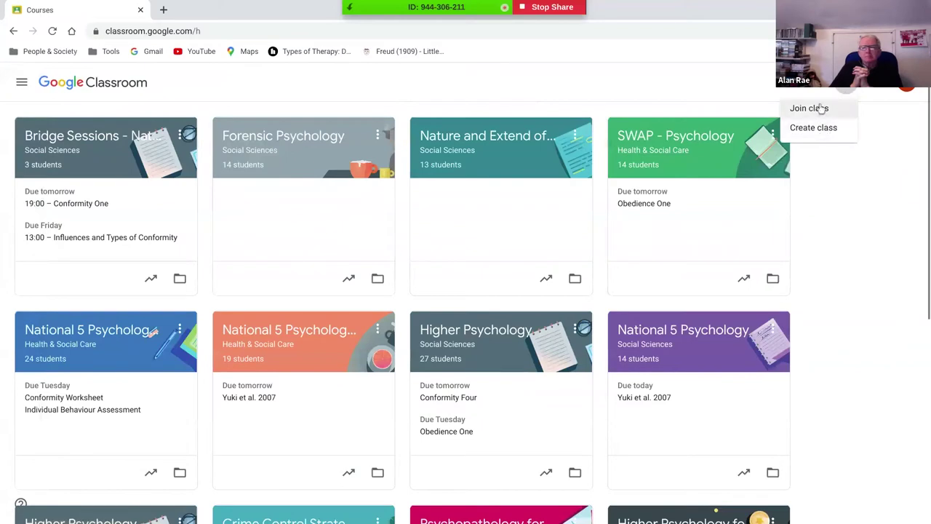
pyautogui.click(816, 115)
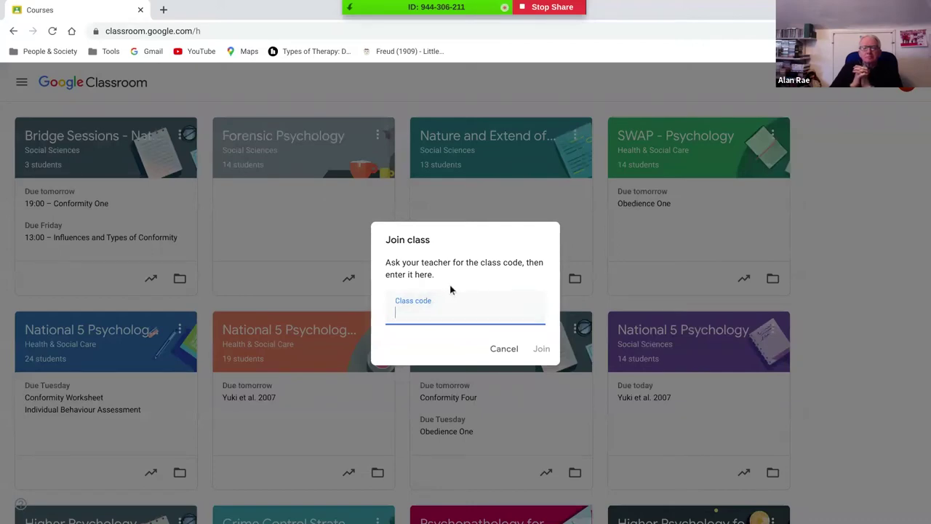
pyautogui.click(505, 348)
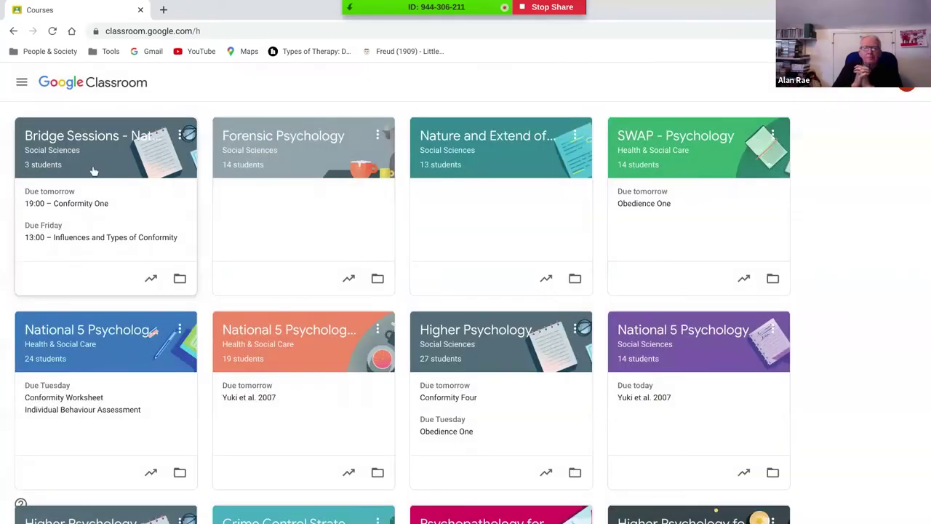
# Reopen the Bridge Sessions - National 5 Psychology class and display its class code enlarged
pyautogui.click(81, 136)
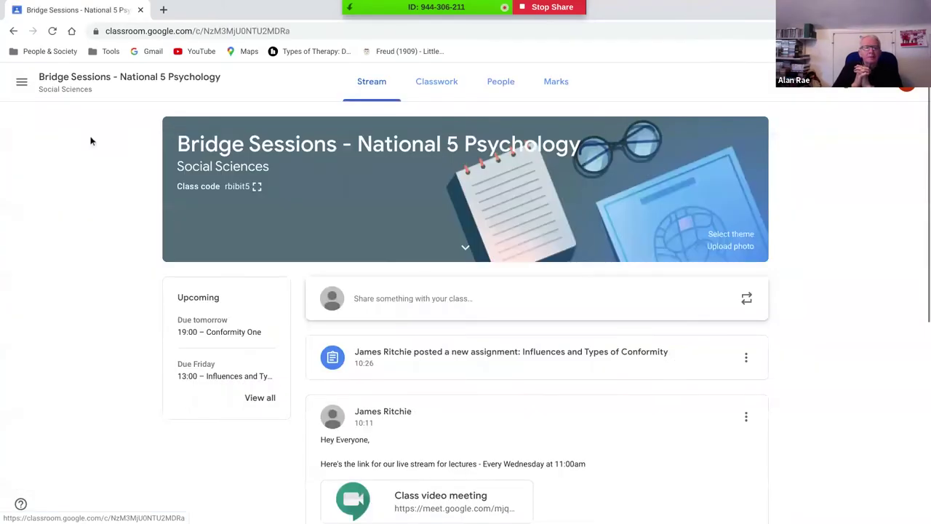
pyautogui.click(256, 187)
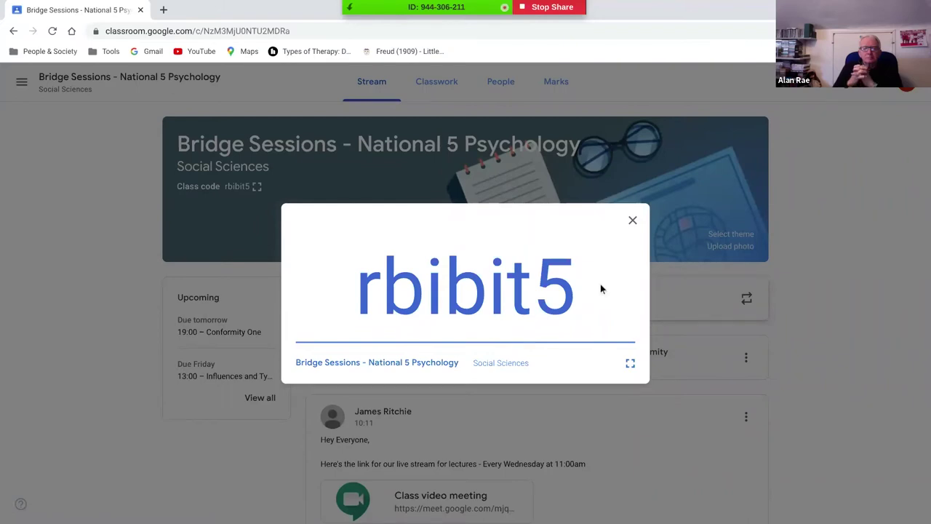
# Close the enlarged class code and review the upcoming work, posts and class comments in the stream
pyautogui.click(632, 220)
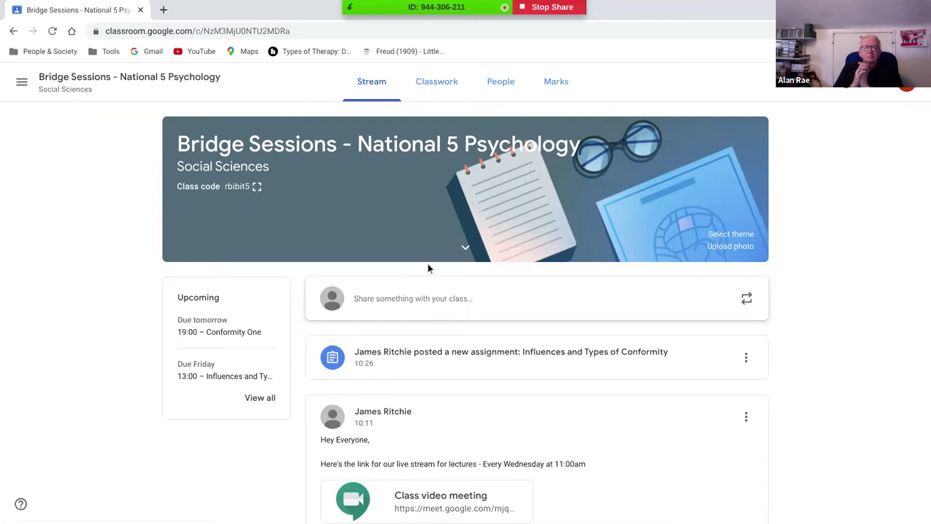
pyautogui.scroll(-3, 519, 299)
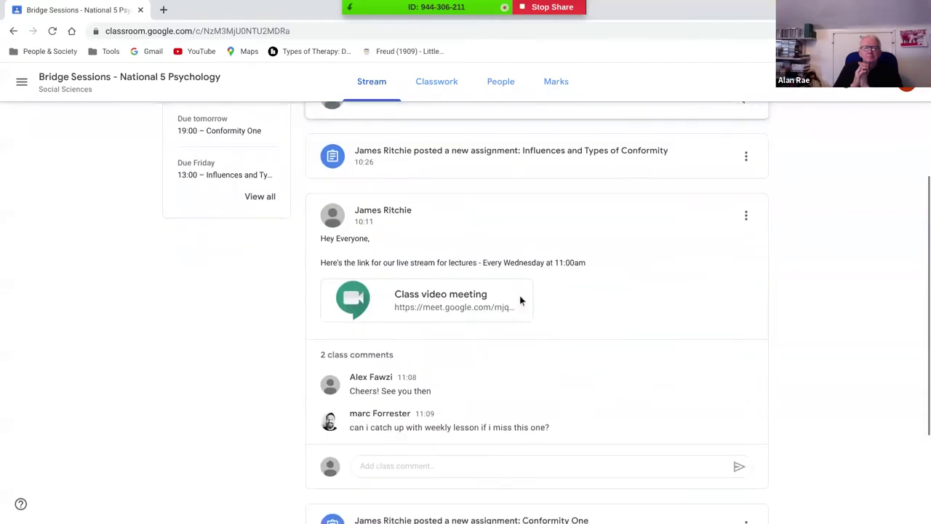
pyautogui.scroll(-1, 519, 298)
pyautogui.scroll(4, 519, 298)
pyautogui.scroll(-3, 519, 299)
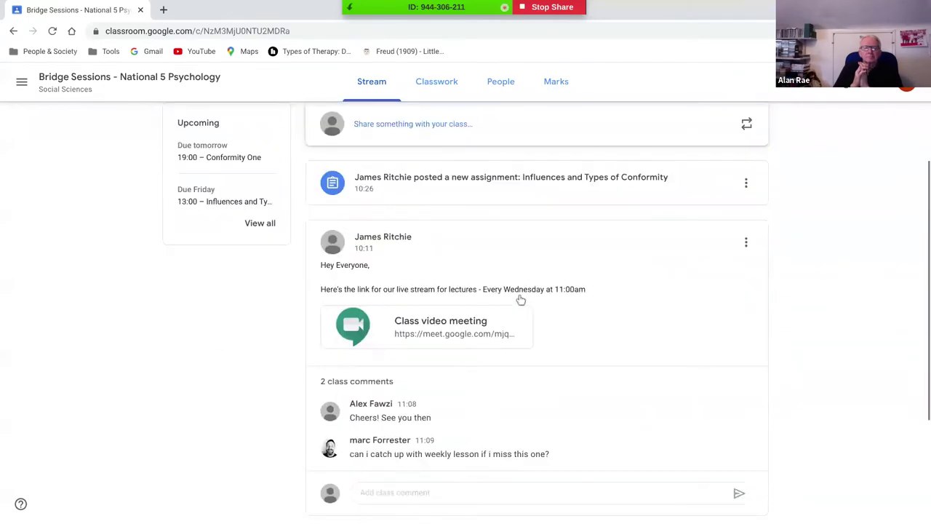
pyautogui.scroll(-1, 518, 299)
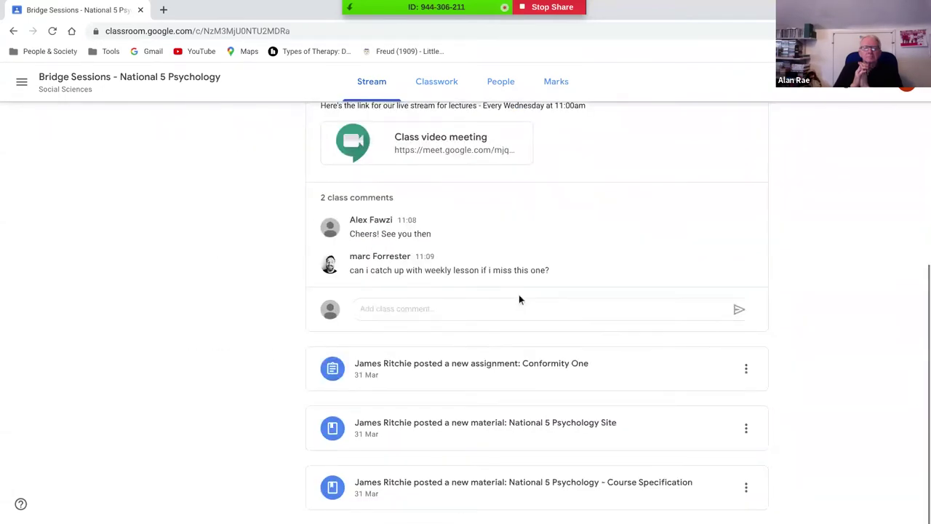
pyautogui.scroll(5, 518, 299)
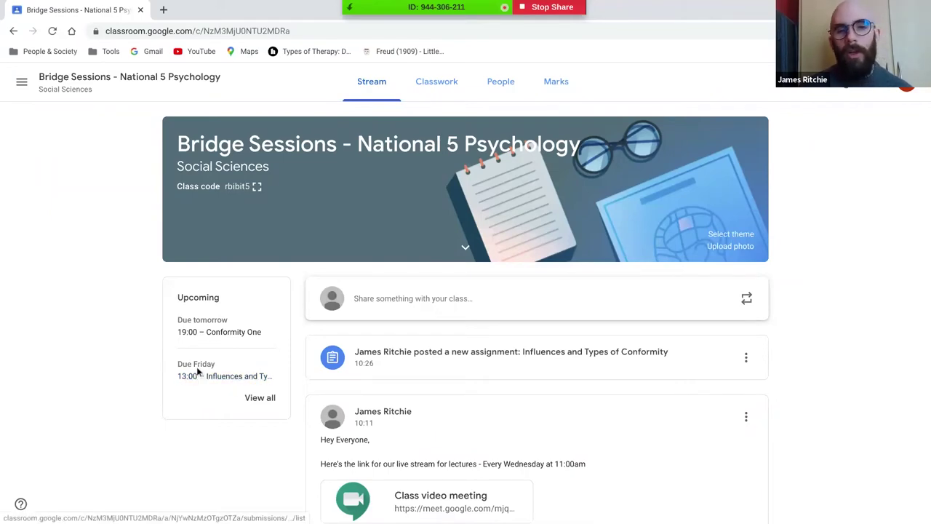
pyautogui.scroll(-5, 542, 287)
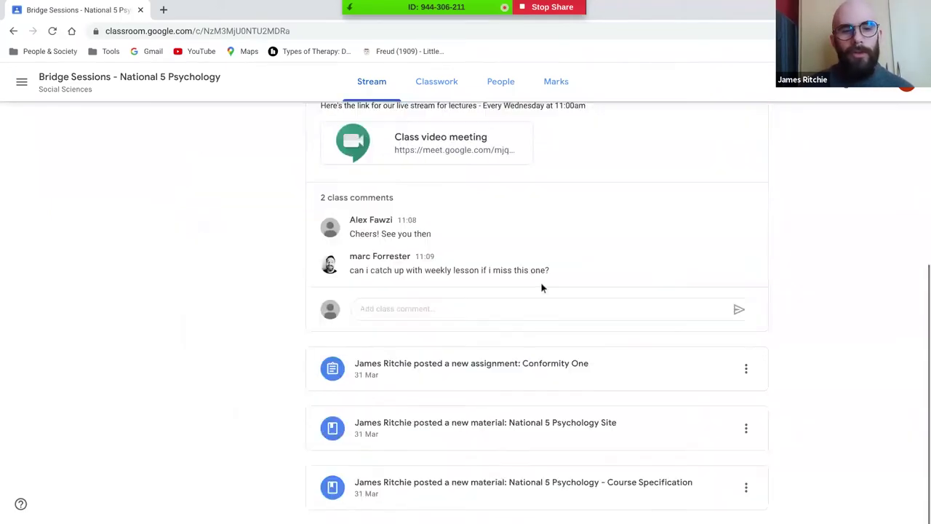
pyautogui.scroll(5, 541, 284)
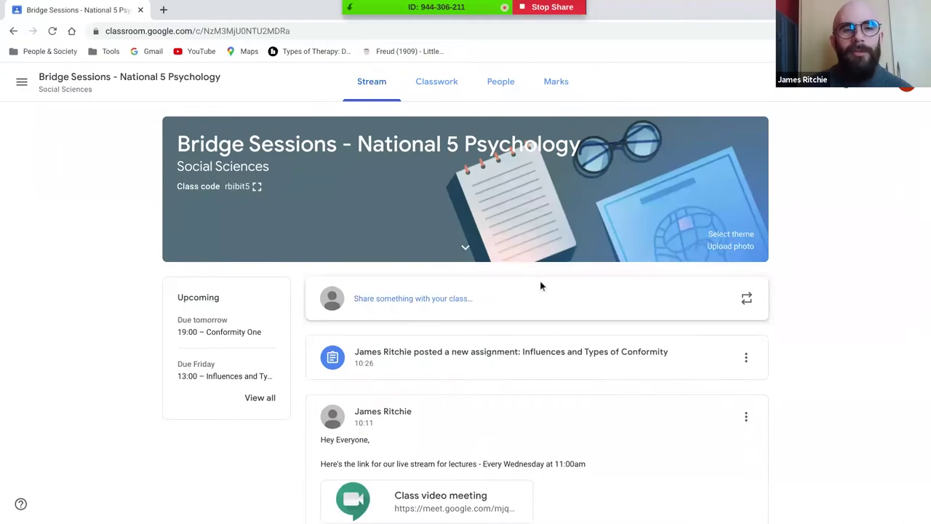
pyautogui.scroll(-1, 540, 286)
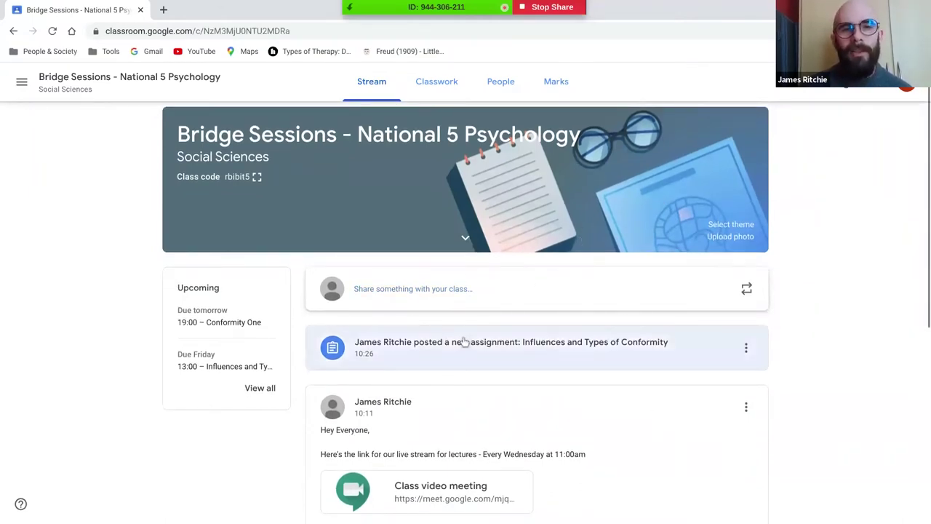
# Show the classwork of the class and check the file attached to the National 5 Psychology - Course Specification material
pyautogui.click(423, 86)
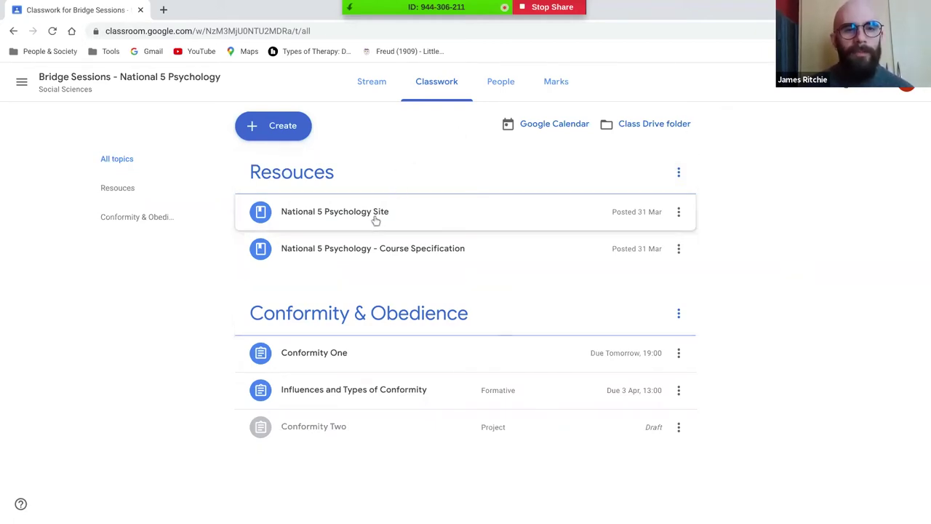
pyautogui.click(406, 248)
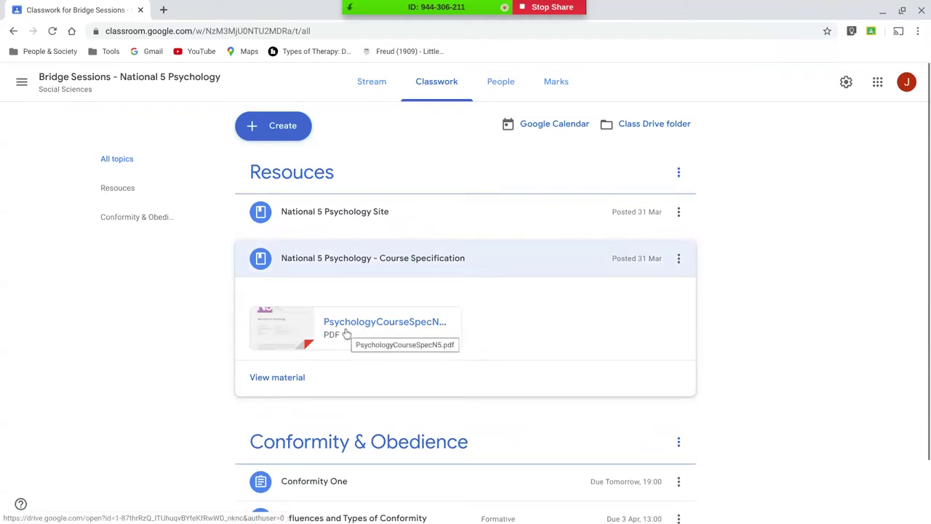
pyautogui.click(385, 253)
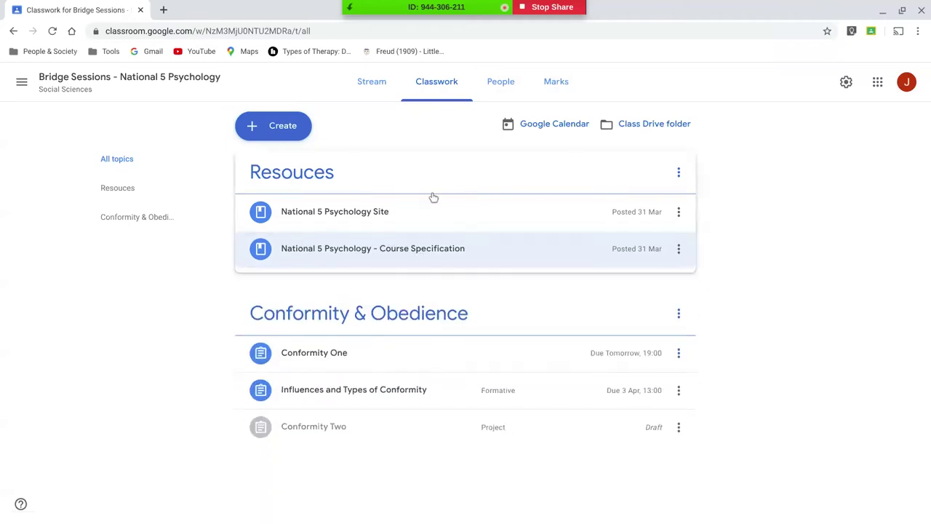
# Open the website linked in the National 5 Psychology Site material and go to its Influences page under Social Behaviour, Conformity
pyautogui.click(415, 216)
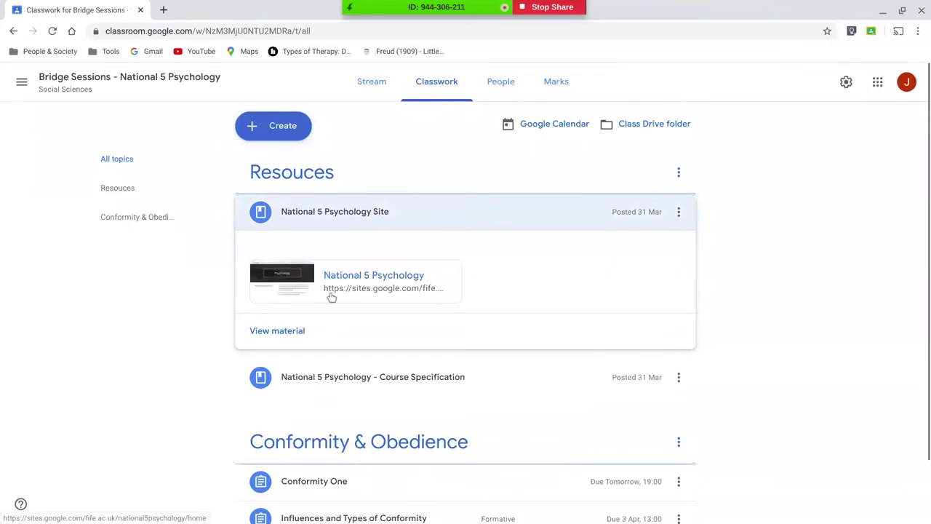
pyautogui.click(336, 290)
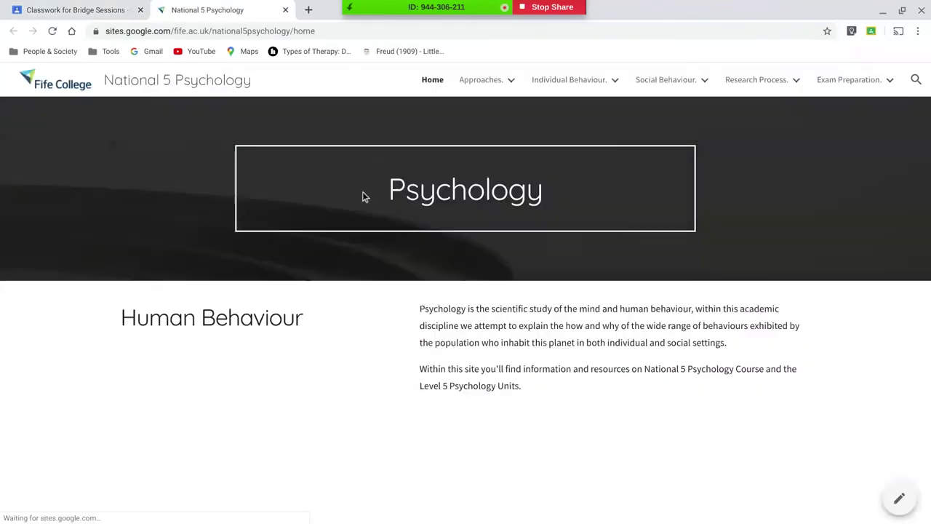
pyautogui.moveTo(480, 85)
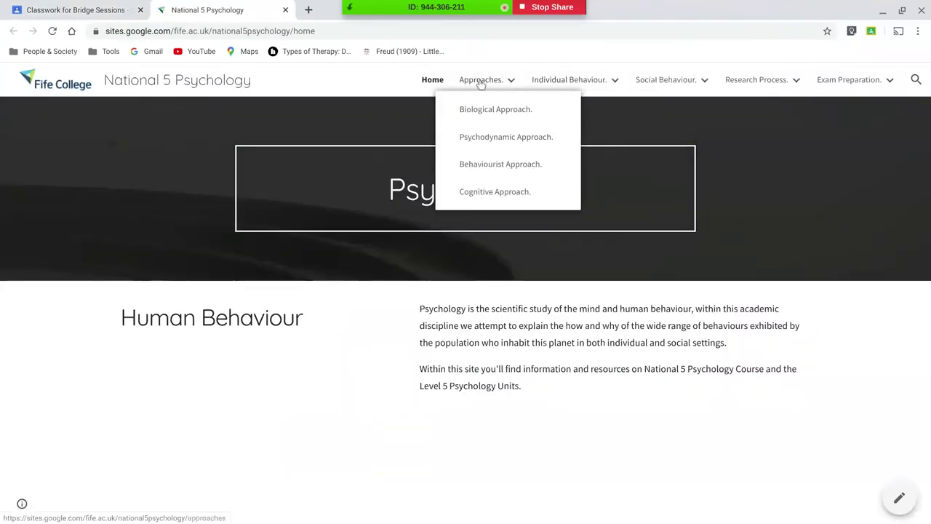
pyautogui.click(507, 85)
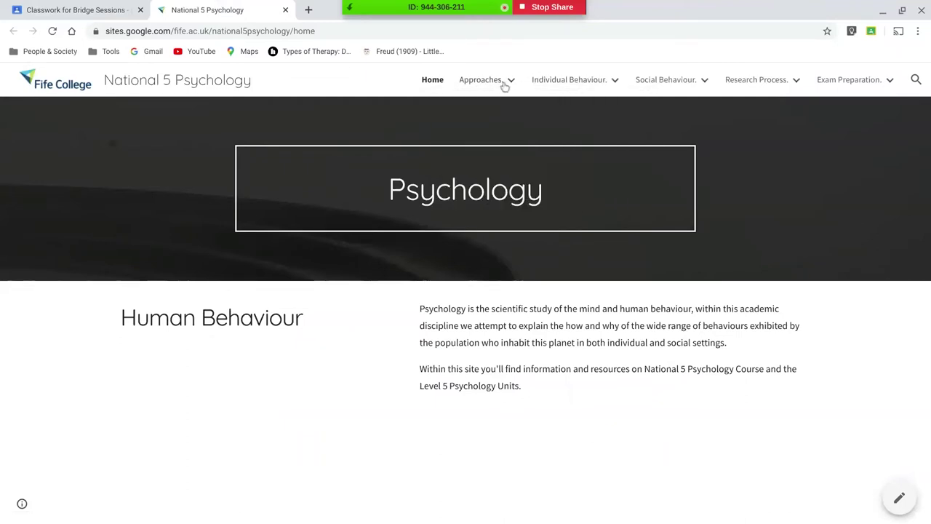
pyautogui.moveTo(675, 88)
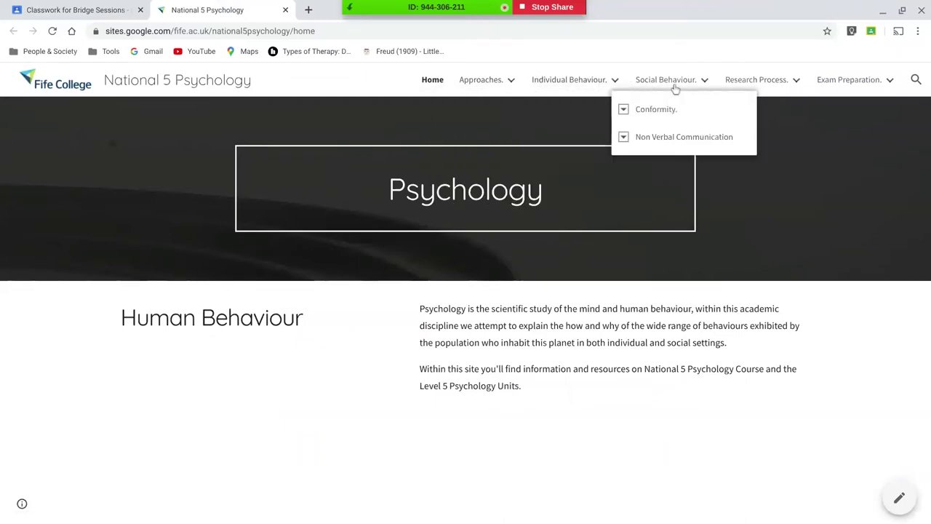
pyautogui.click(623, 110)
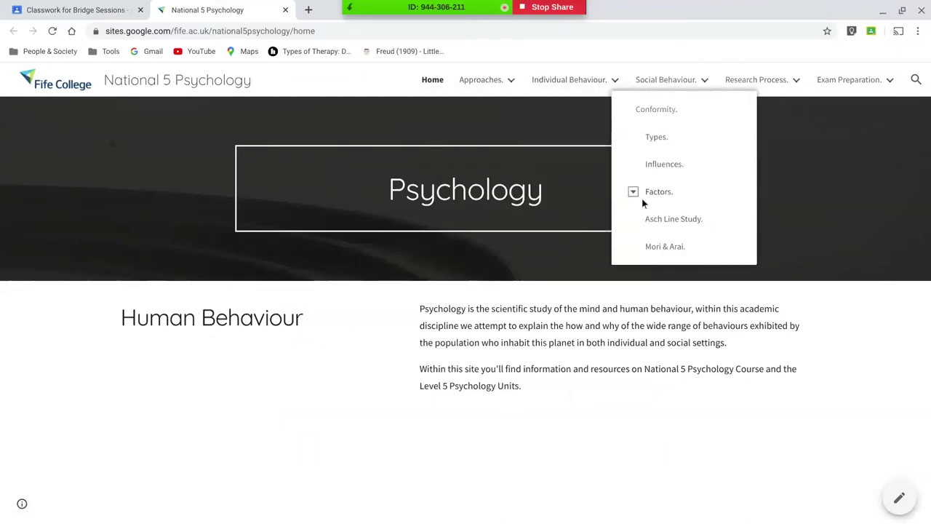
pyautogui.click(668, 169)
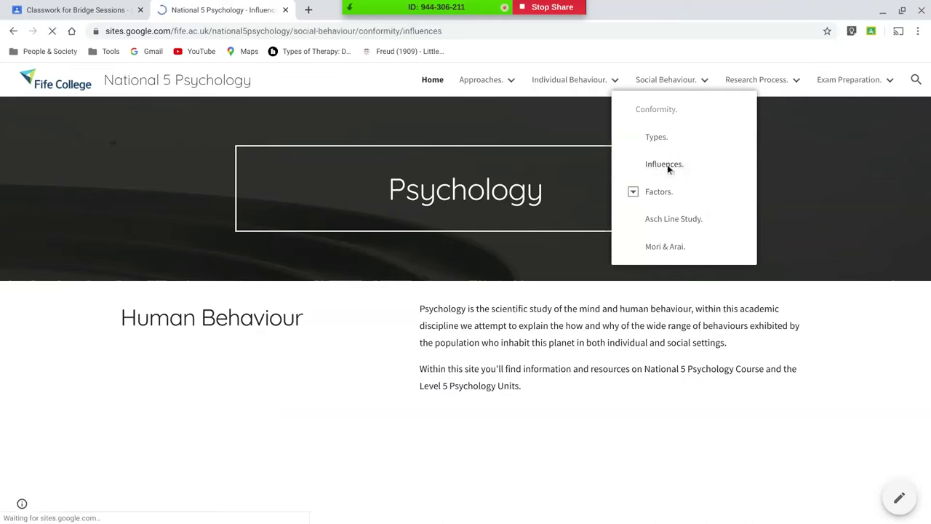
# Look through the Influences page, close the website, and collapse the National 5 Psychology Site material in the classwork
pyautogui.scroll(-8, 452, 288)
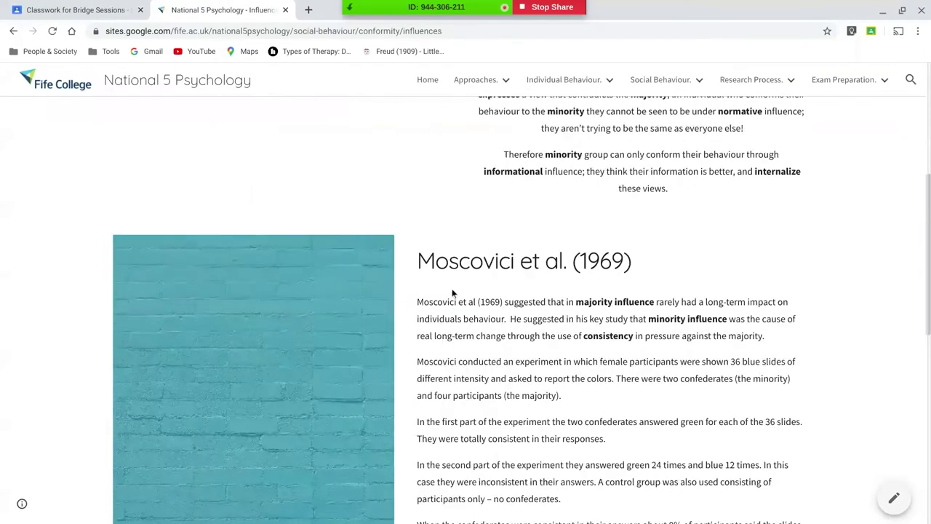
pyautogui.scroll(-5, 452, 288)
pyautogui.scroll(-3, 452, 288)
pyautogui.scroll(15, 452, 288)
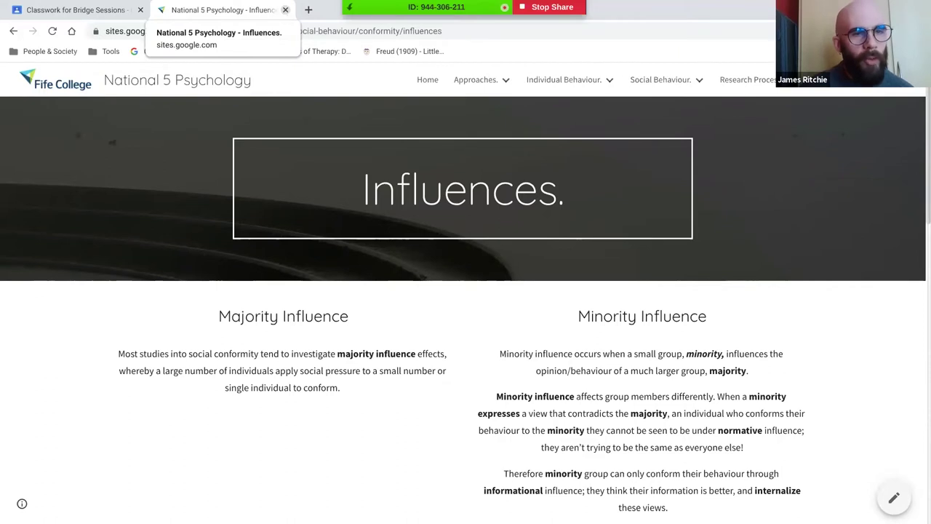
pyautogui.click(286, 9)
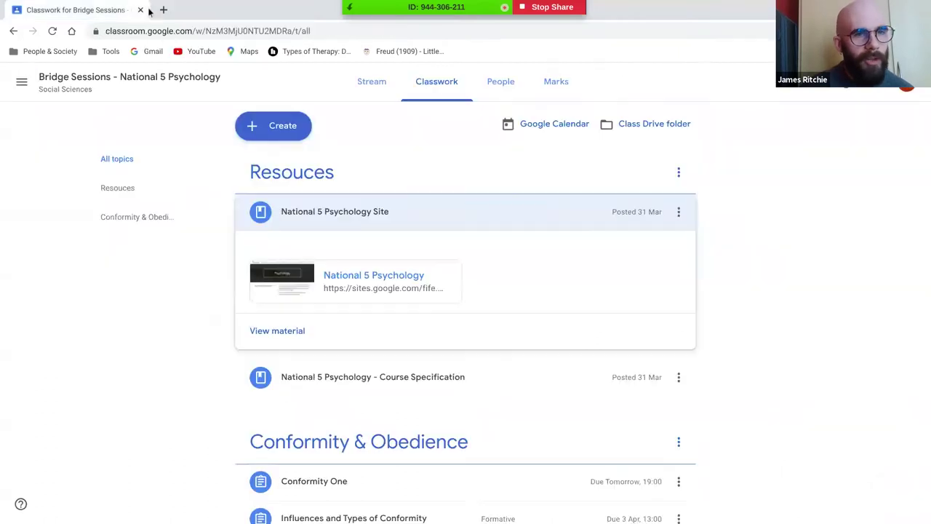
pyautogui.click(438, 212)
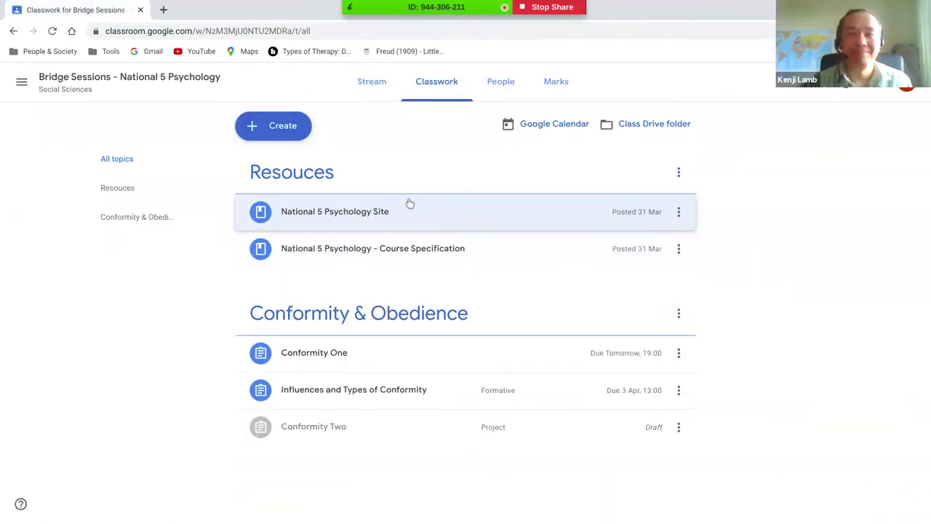
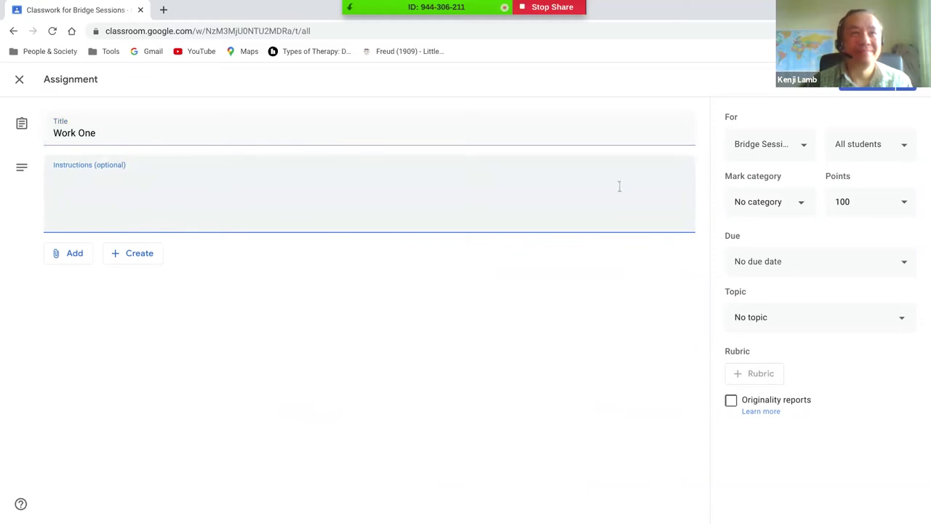
# Try assigning Work One to selected individual students, and set it back to all students
pyautogui.click(860, 150)
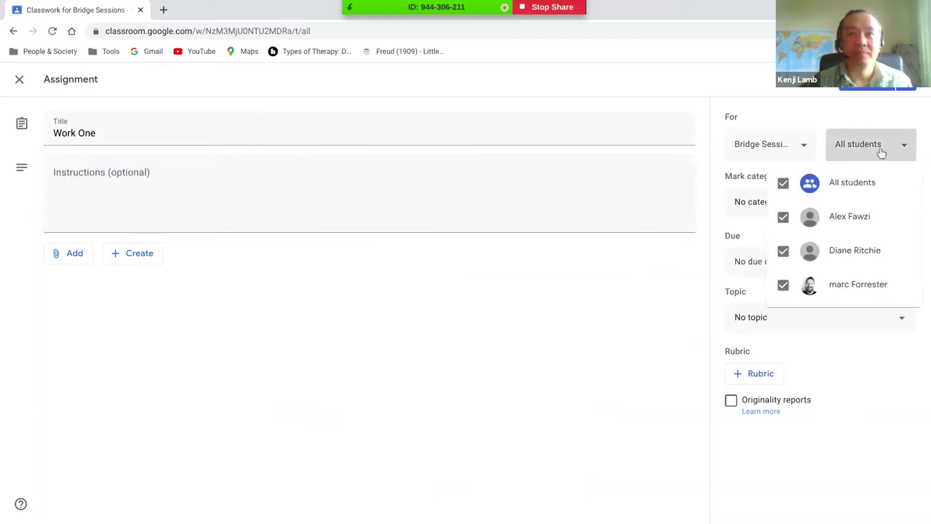
pyautogui.click(783, 183)
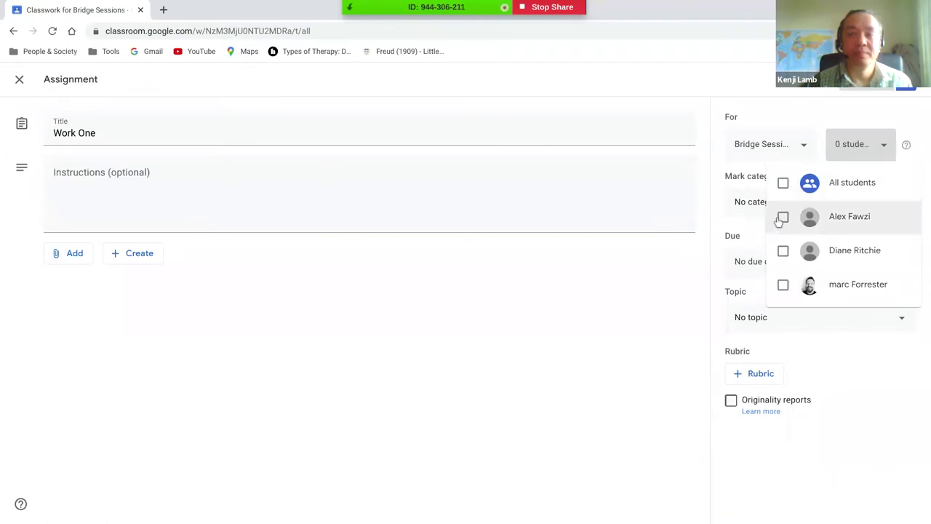
pyautogui.click(782, 217)
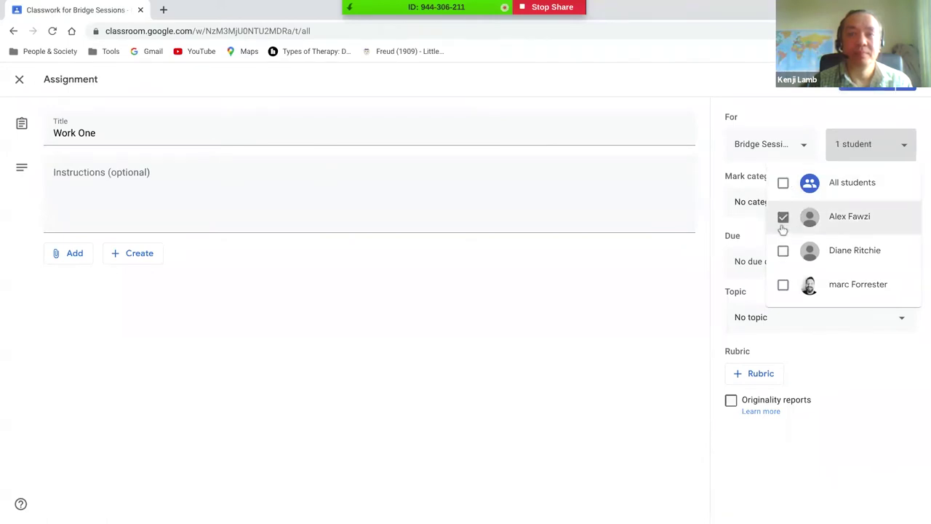
pyautogui.click(783, 252)
pyautogui.click(784, 183)
pyautogui.click(882, 143)
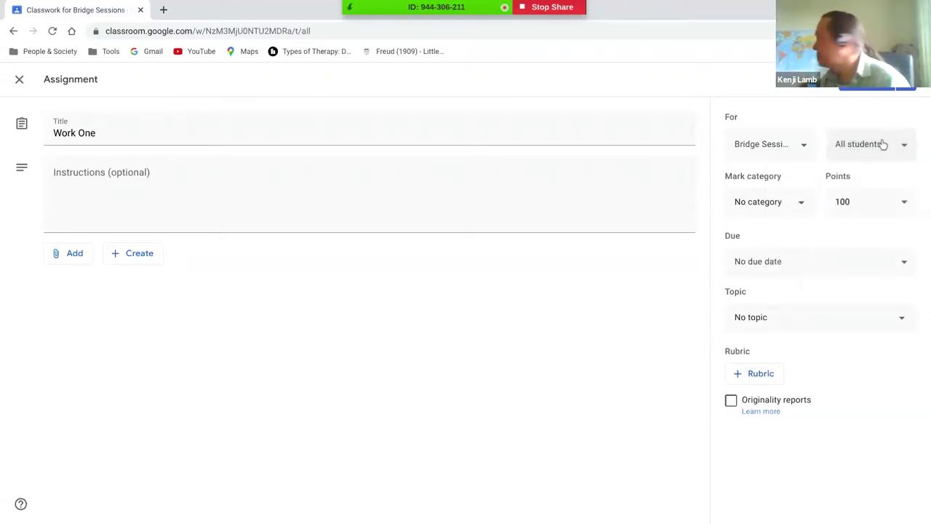
# Set the points for Work One to 10 and check the available mark categories, keeping No category
pyautogui.click(878, 204)
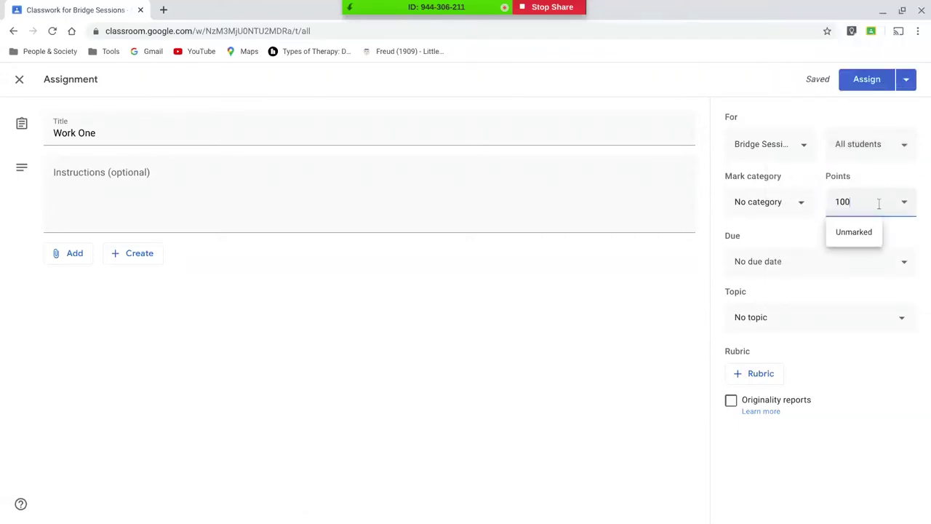
pyautogui.moveTo(879, 204); pyautogui.dragTo(825, 207)
pyautogui.click(868, 400)
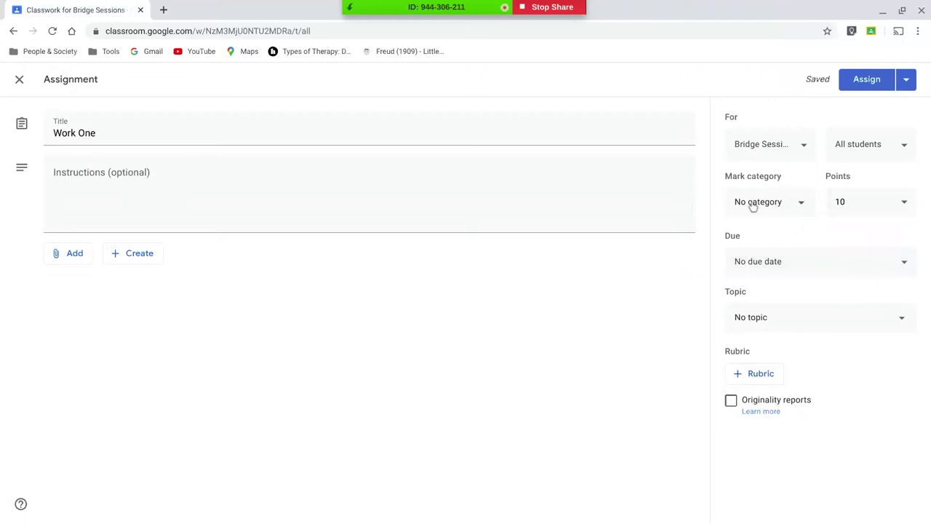
pyautogui.click(776, 206)
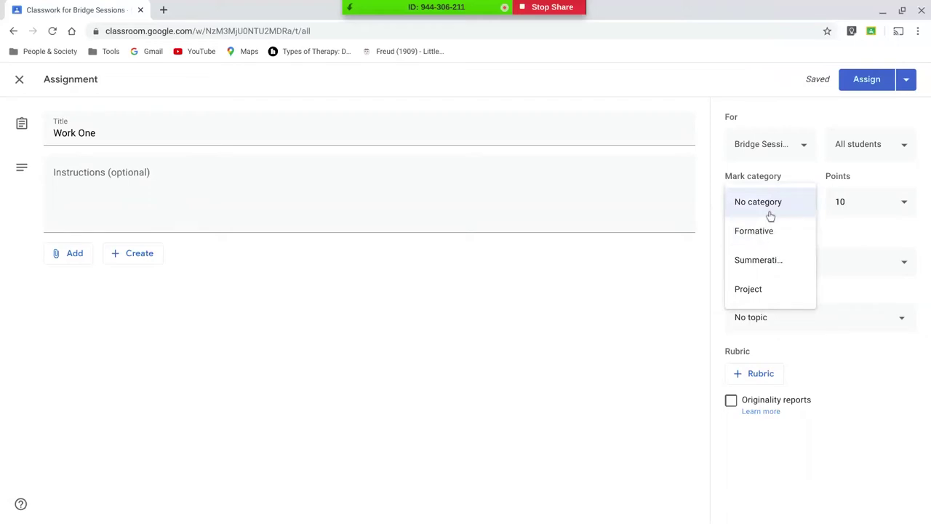
pyautogui.click(773, 203)
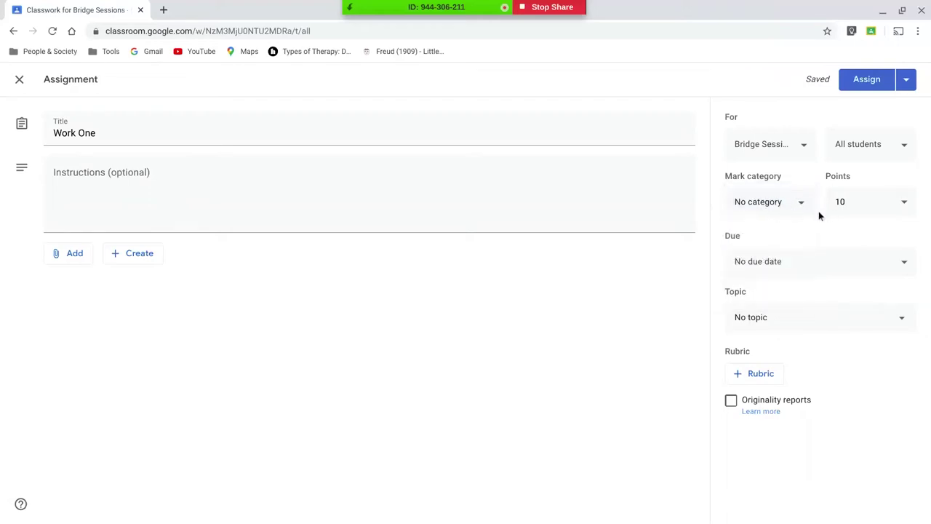
# Set the due date of the Work One assignment to 14 May 2020 with a due time of 23:59
pyautogui.click(784, 261)
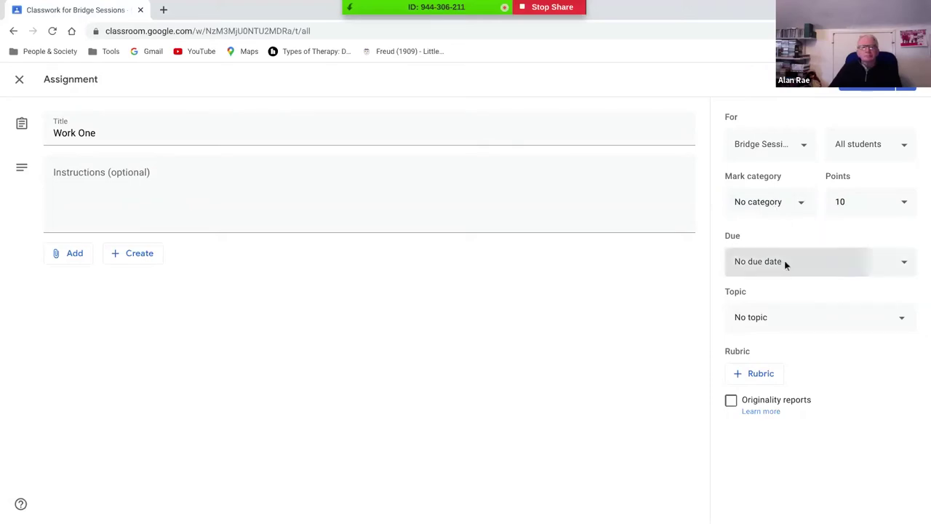
pyautogui.click(803, 317)
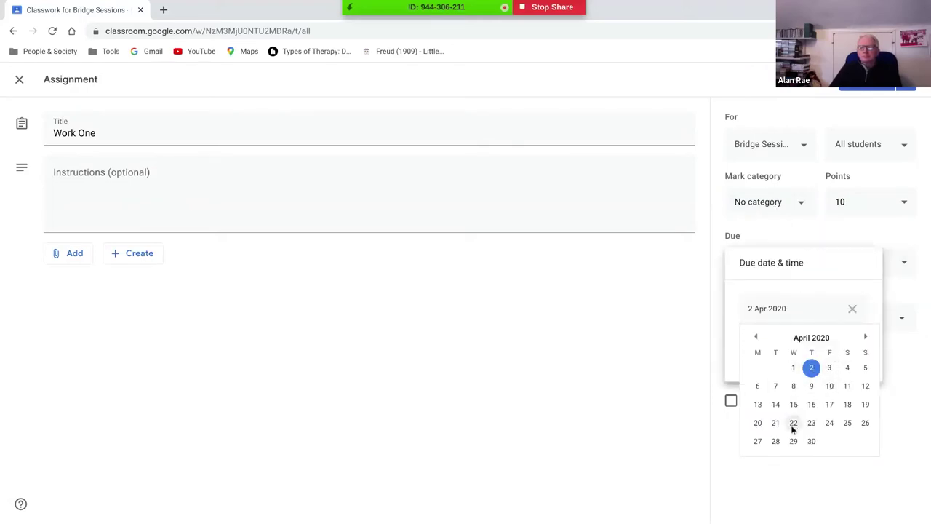
pyautogui.click(865, 337)
pyautogui.click(811, 405)
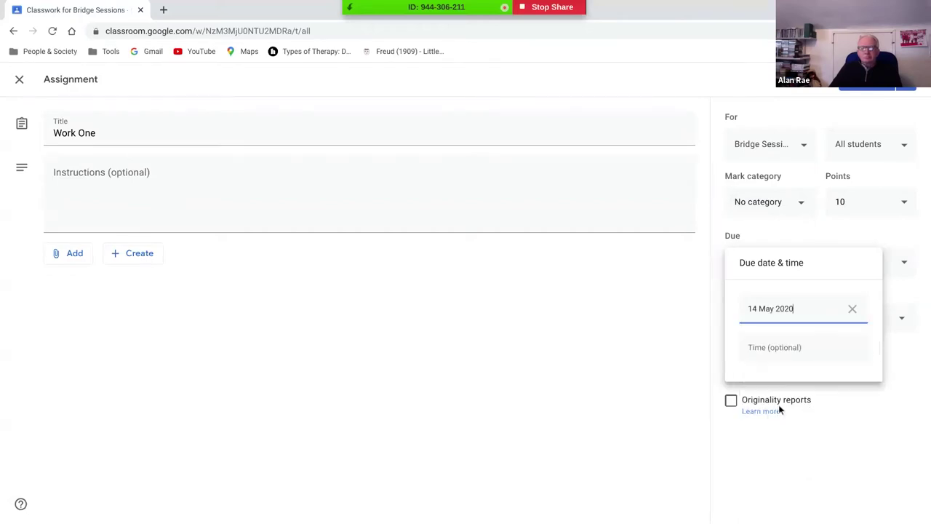
pyautogui.click(783, 347)
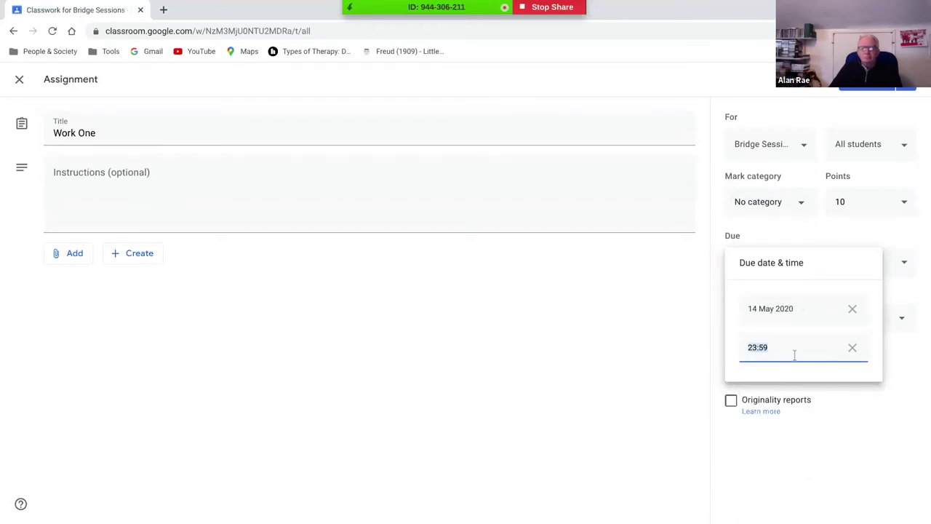
pyautogui.click(851, 400)
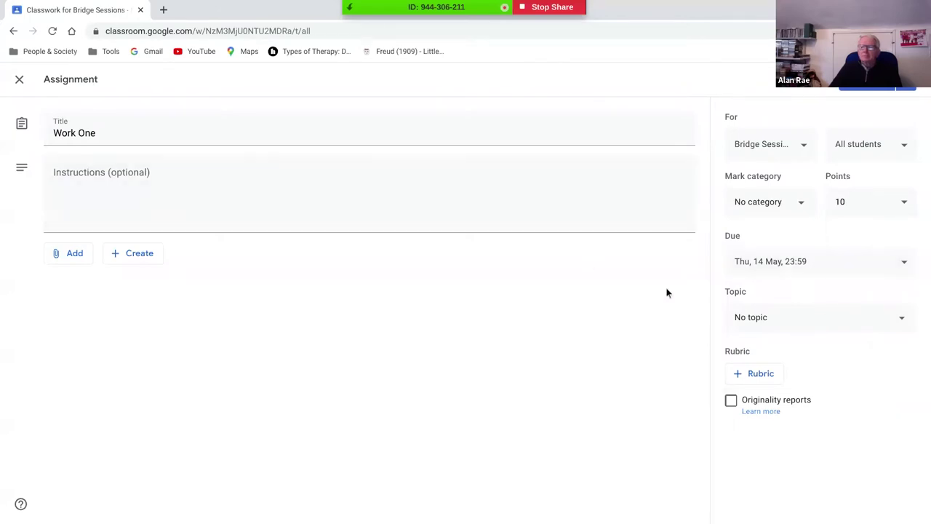
# Check the available topics for Work One, keeping No topic, and close the assignment draft to return to the classwork
pyautogui.click(789, 325)
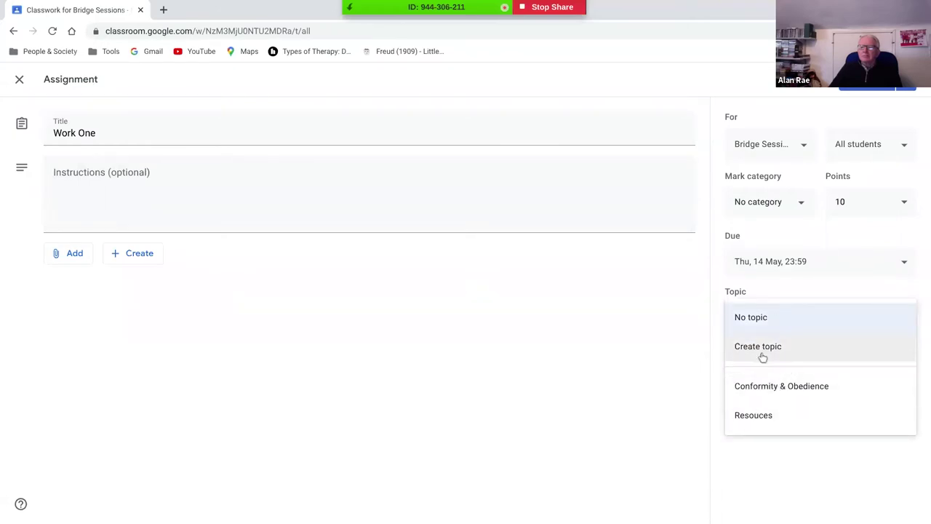
pyautogui.click(633, 346)
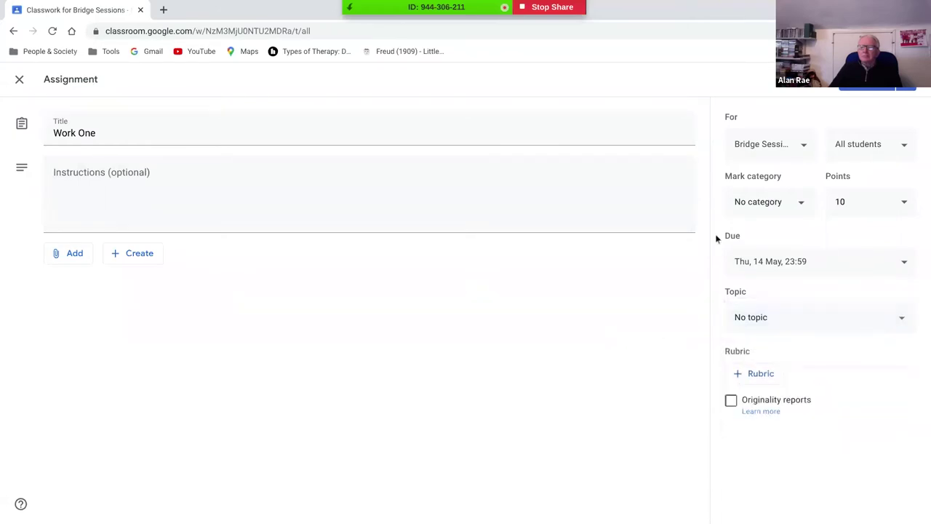
pyautogui.click(908, 90)
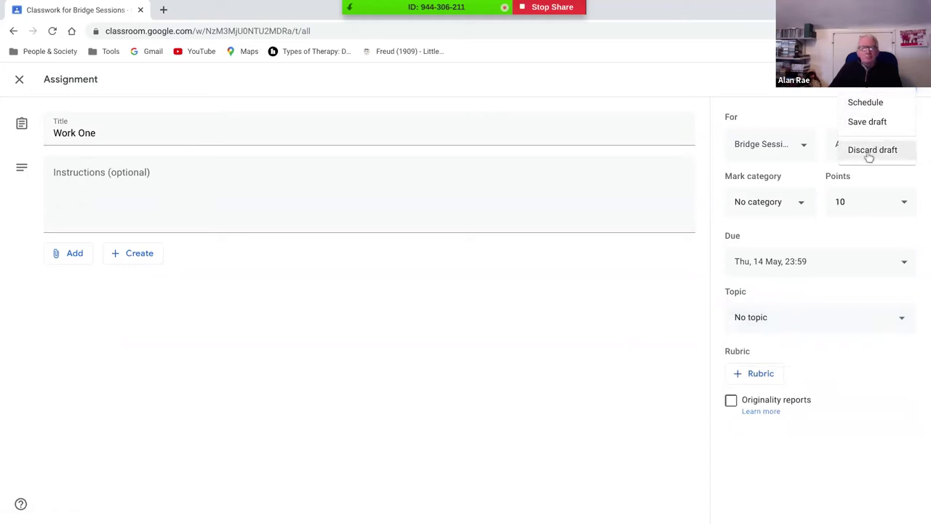
pyautogui.click(864, 121)
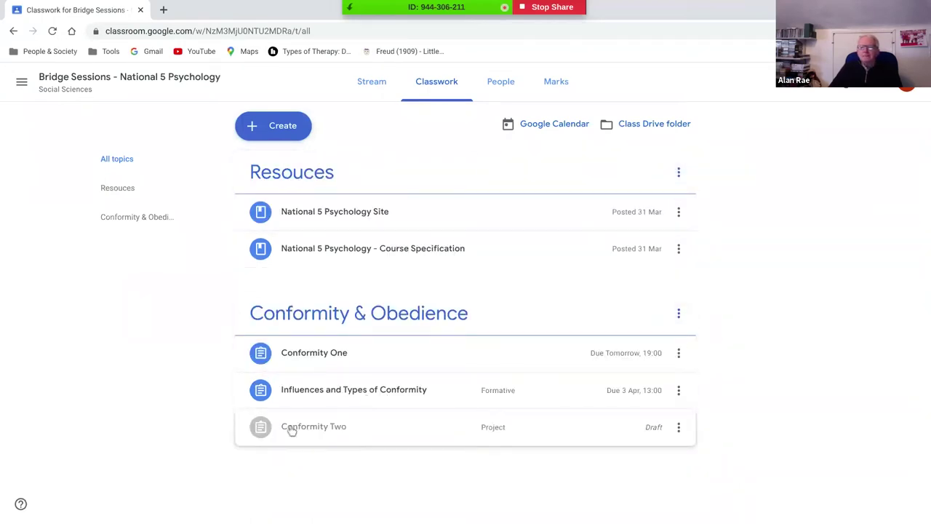
# Look through the instructions and attachments of the Conformity Two draft in the classwork, and open the assignment for editing
pyautogui.click(342, 434)
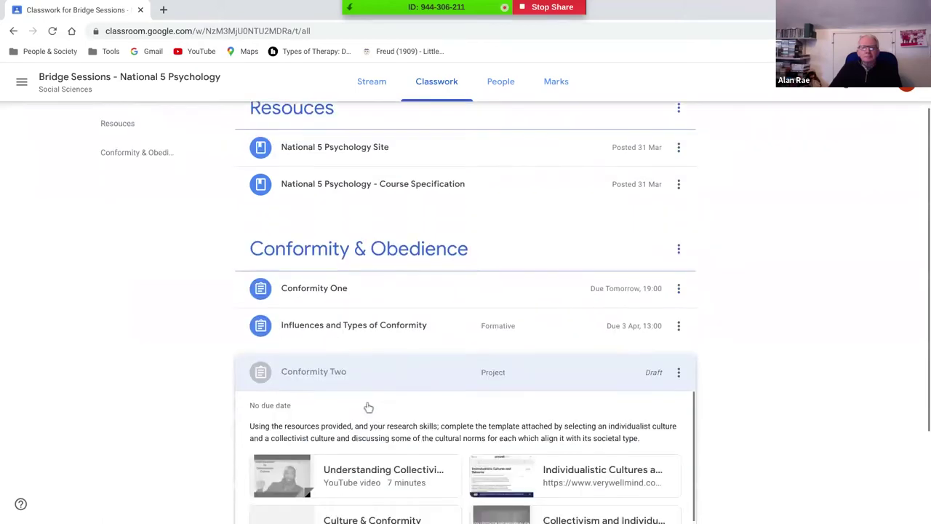
pyautogui.scroll(-2, 369, 408)
pyautogui.scroll(-2, 744, 331)
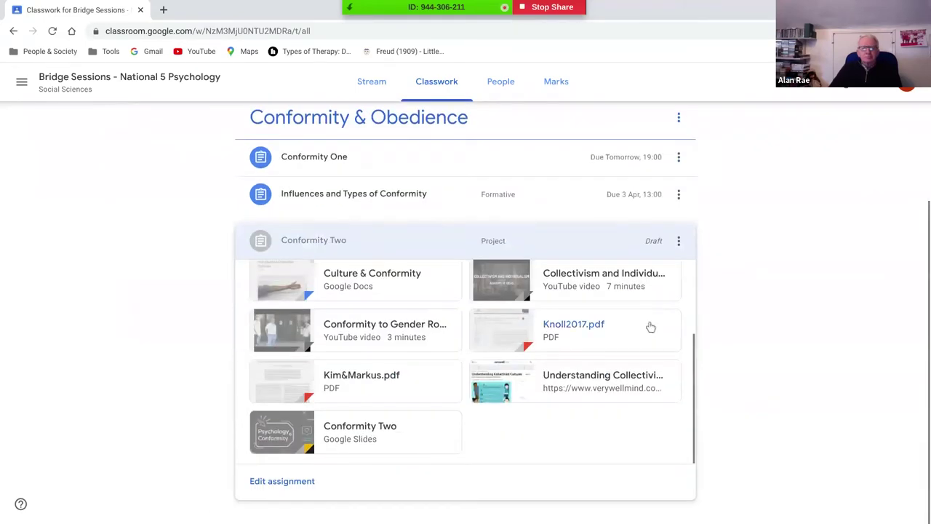
pyautogui.scroll(6, 410, 360)
pyautogui.scroll(-2, 557, 371)
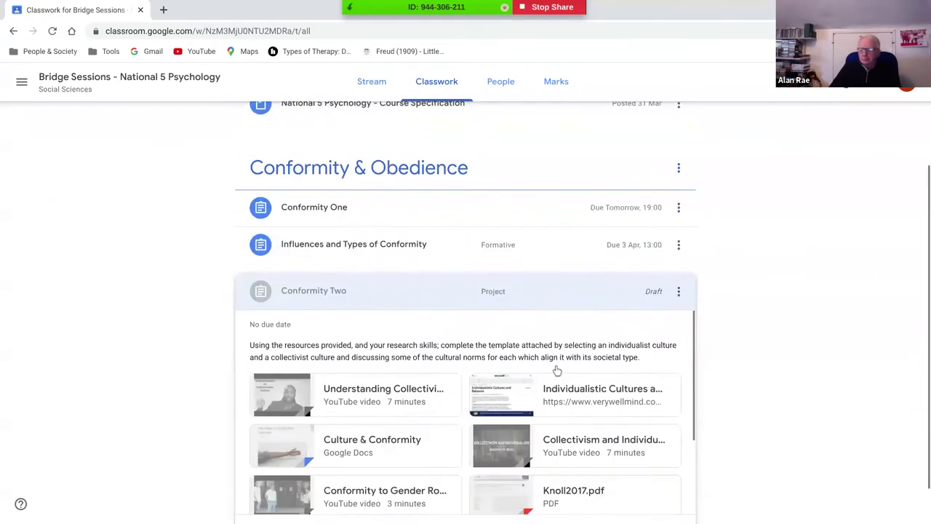
pyautogui.click(679, 291)
pyautogui.click(630, 318)
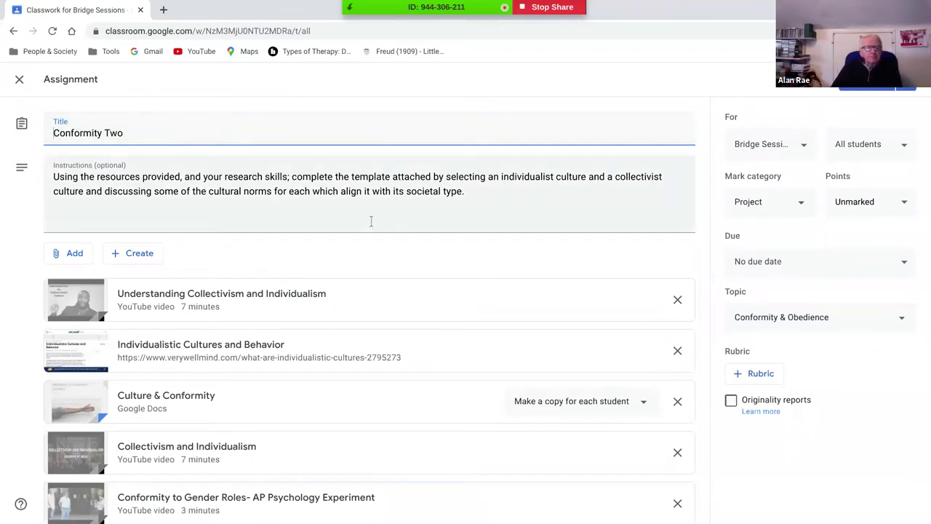
# Try attaching a web link to the Conformity Two assignment, and cancel without entering an address
pyautogui.scroll(-3, 218, 254)
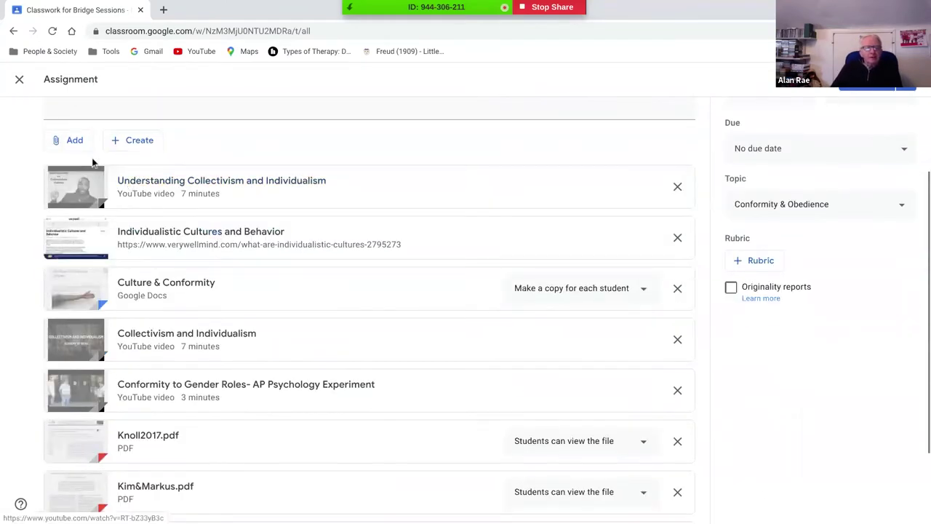
pyautogui.click(77, 141)
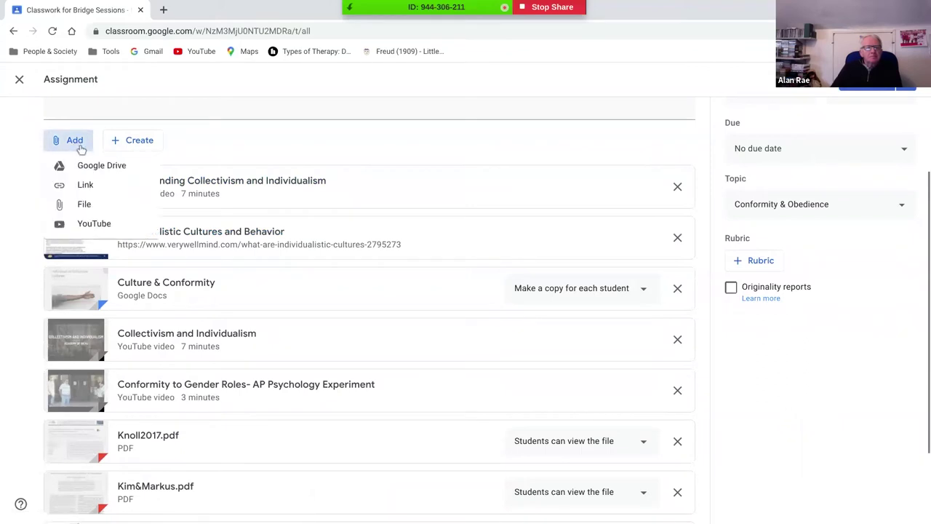
pyautogui.click(103, 192)
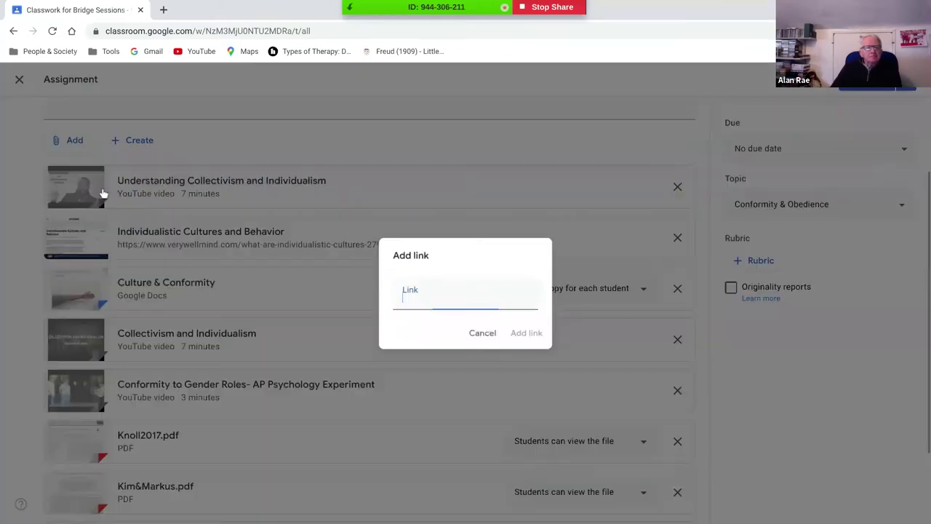
pyautogui.click(483, 335)
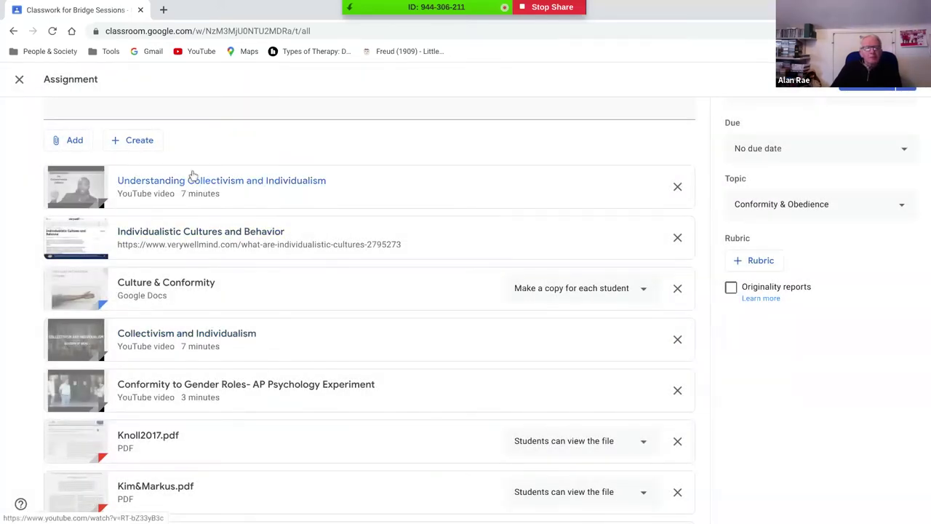
# Search YouTube for conformity videos to attach to Conformity Two, select the Khan Academy "Conformity and obedience" video, and cancel without adding it
pyautogui.click(70, 140)
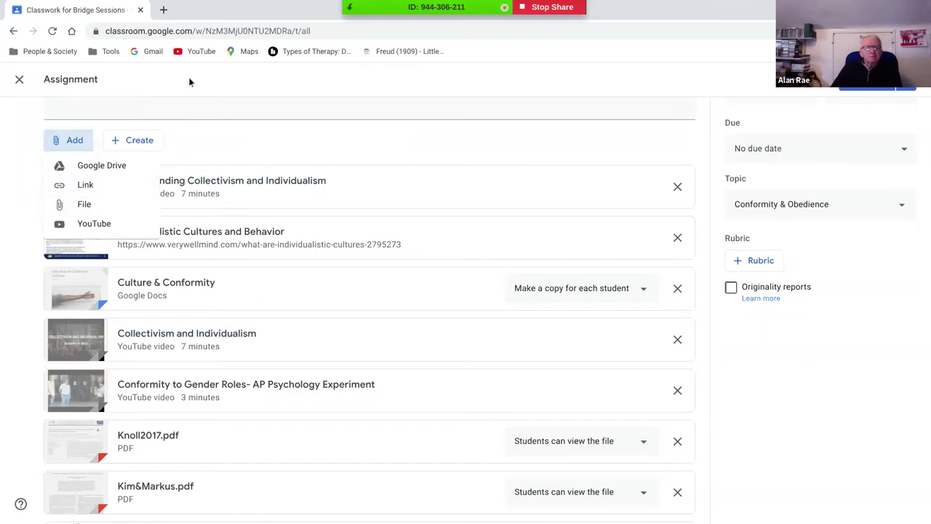
pyautogui.click(95, 224)
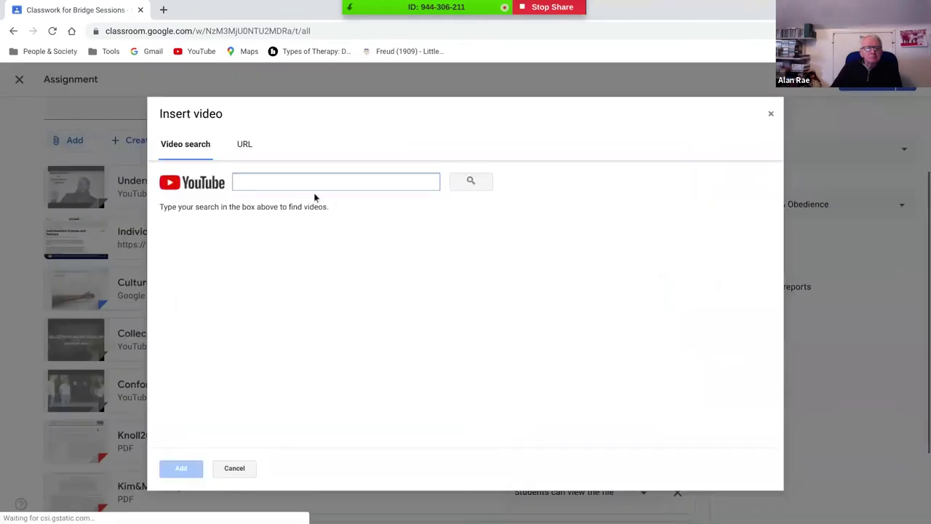
pyautogui.write('c')
pyautogui.press('BackSpace')
pyautogui.write('cor')
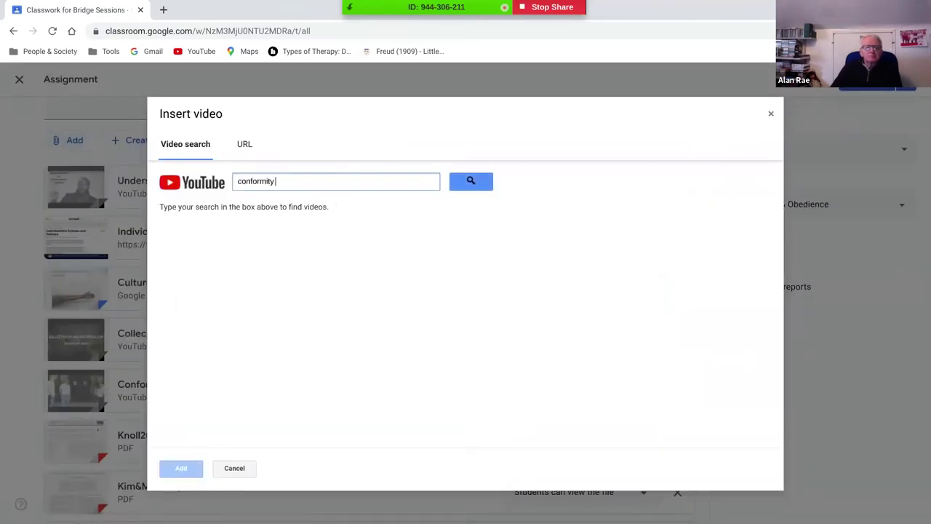
pyautogui.write('formity')
pyautogui.press('Return')
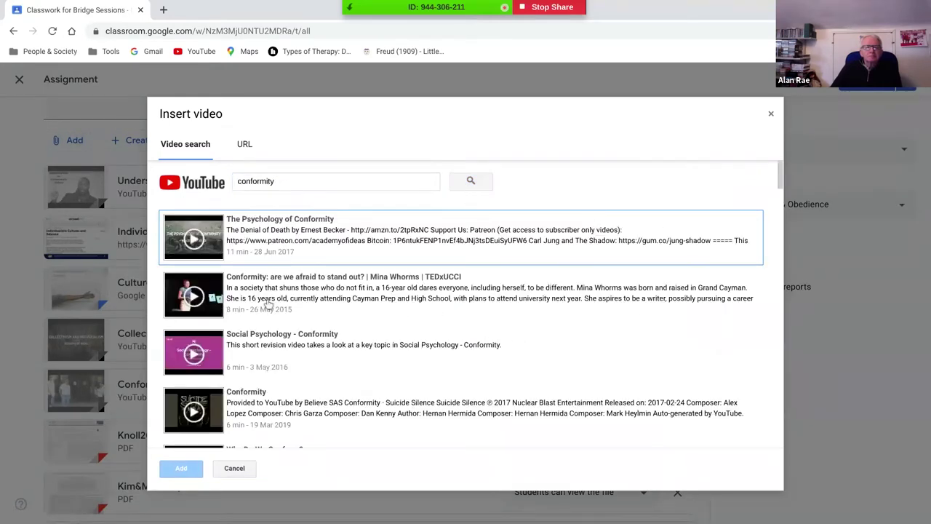
pyautogui.scroll(-5, 309, 265)
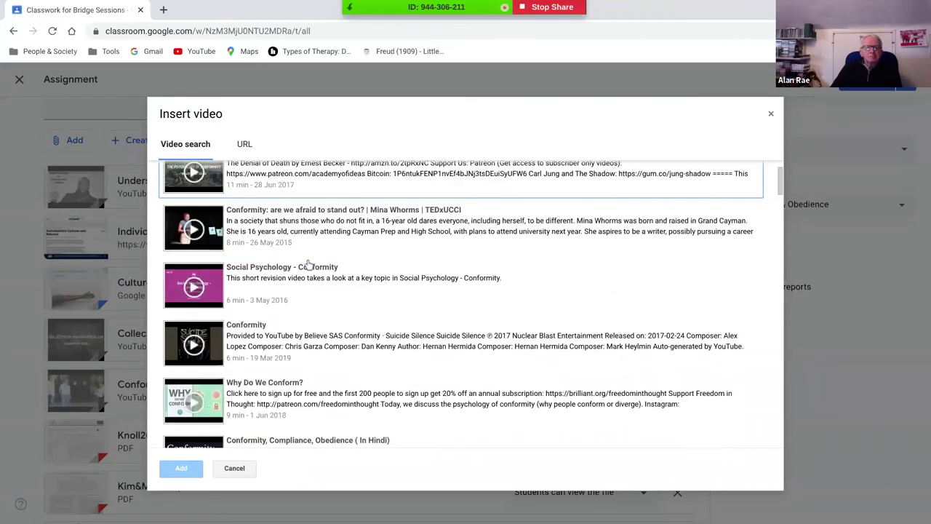
pyautogui.click(280, 247)
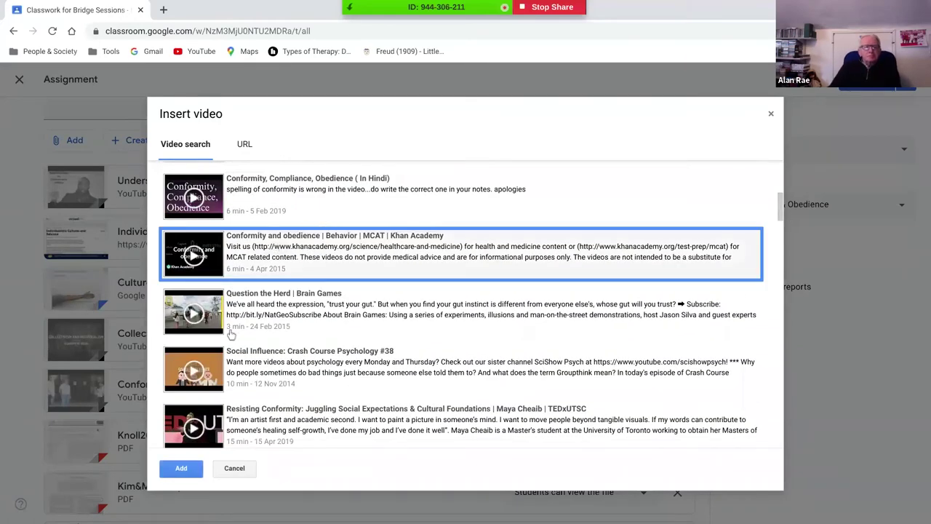
pyautogui.click(233, 468)
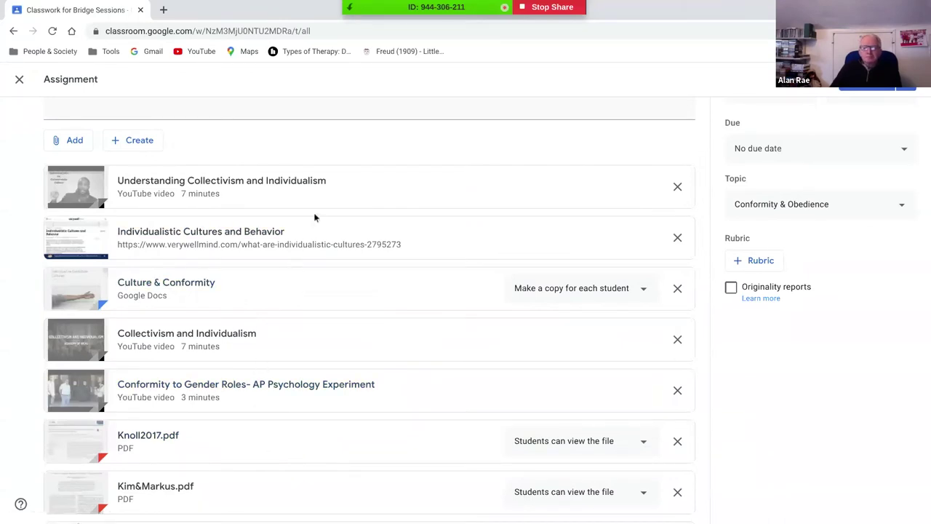
# Preview the Knoll2017.pdf attachment of Conformity Two and check its student access options, keeping Students can view the file
pyautogui.scroll(-1, 307, 214)
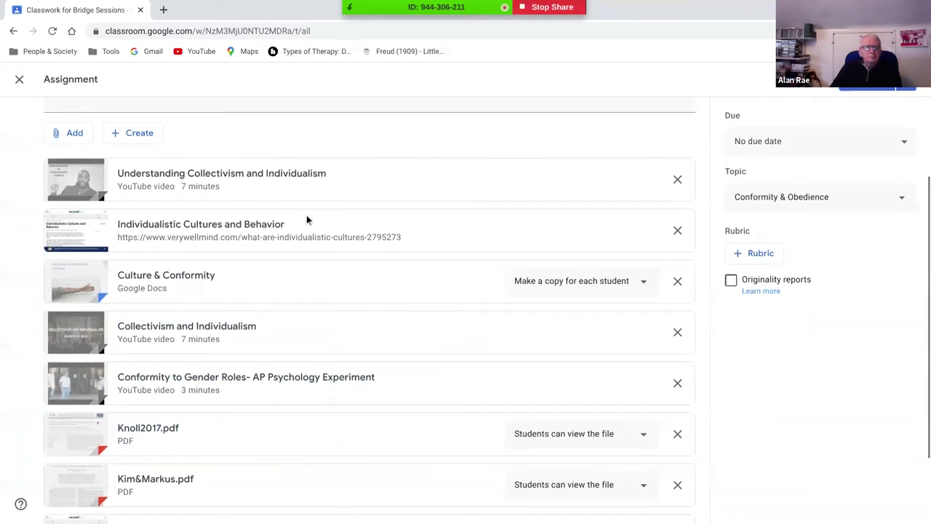
pyautogui.scroll(-2, 229, 212)
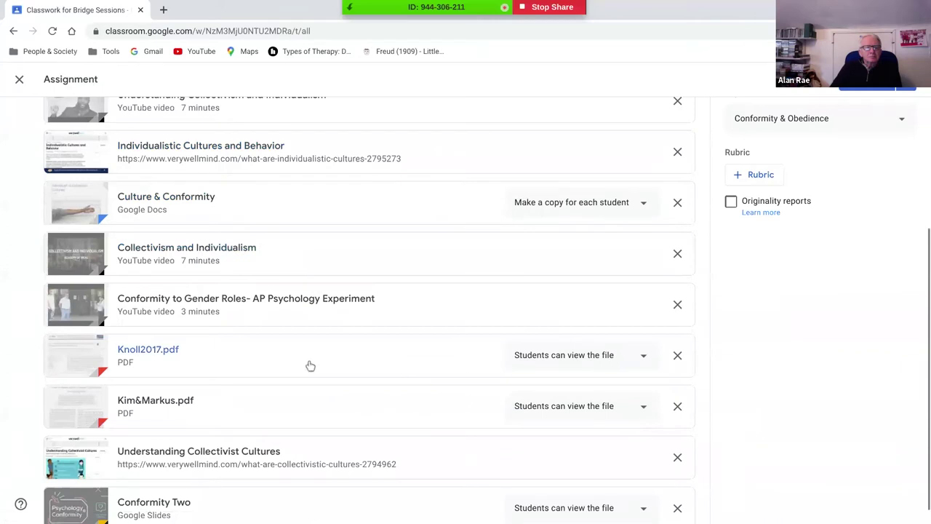
pyautogui.scroll(-1, 259, 364)
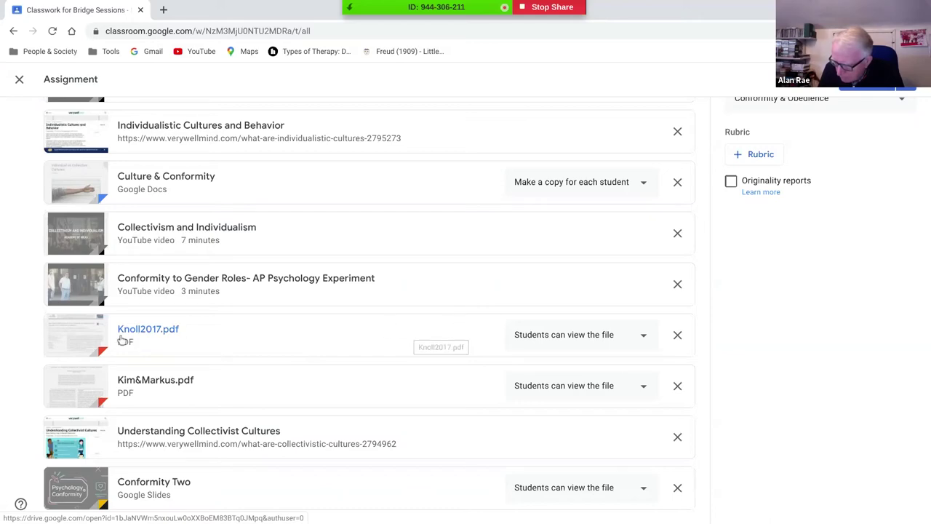
pyautogui.click(287, 330)
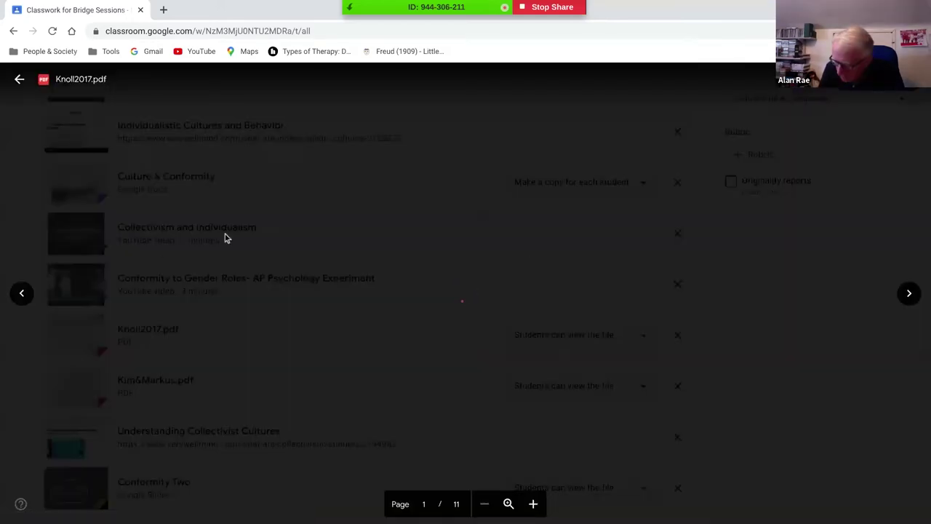
pyautogui.scroll(-2, 491, 271)
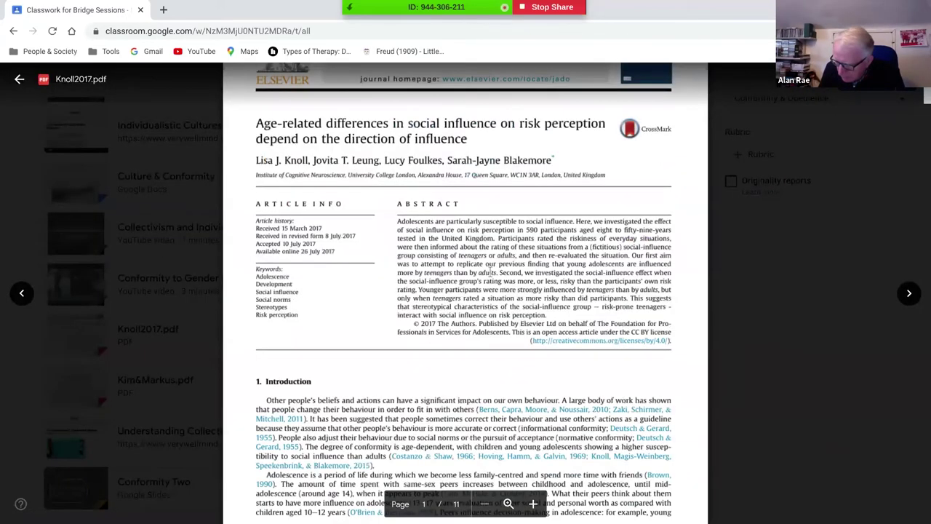
pyautogui.click(19, 79)
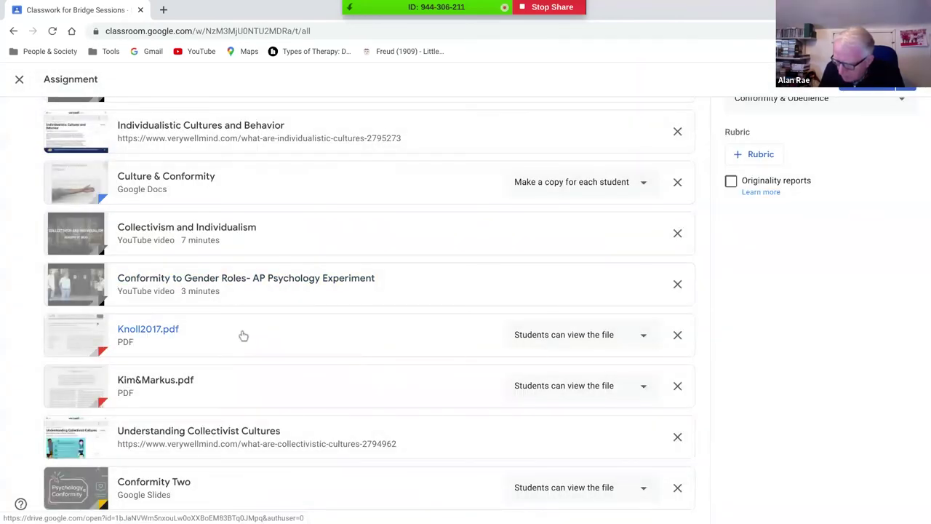
pyautogui.click(544, 340)
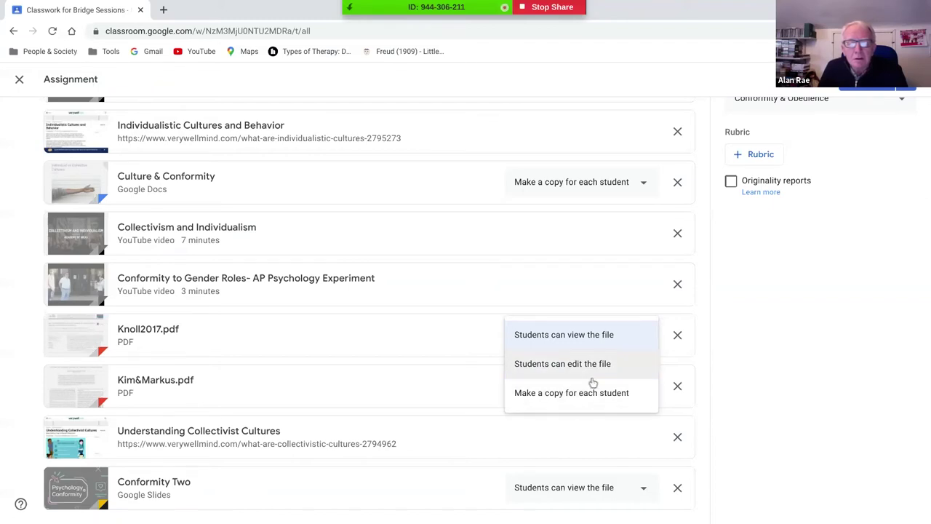
pyautogui.click(808, 329)
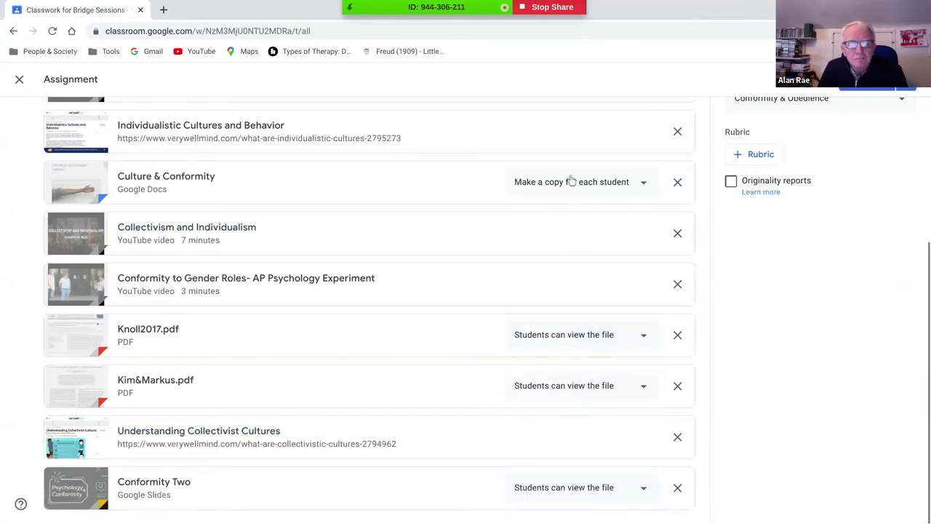
# Open the attached Culture & Conformity document and look through it down to the Individualist Culture section
pyautogui.click(158, 176)
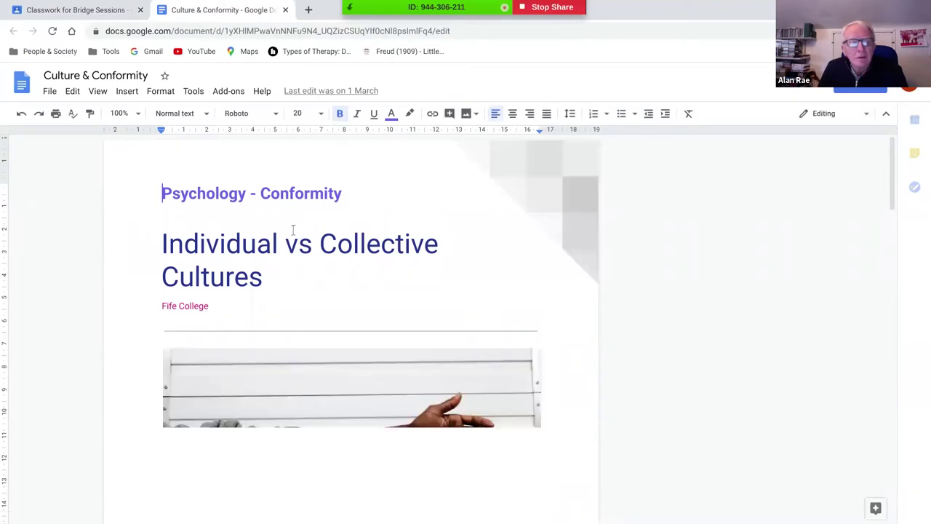
pyautogui.scroll(-1, 252, 223)
pyautogui.scroll(-1, 255, 224)
pyautogui.scroll(-3, 461, 328)
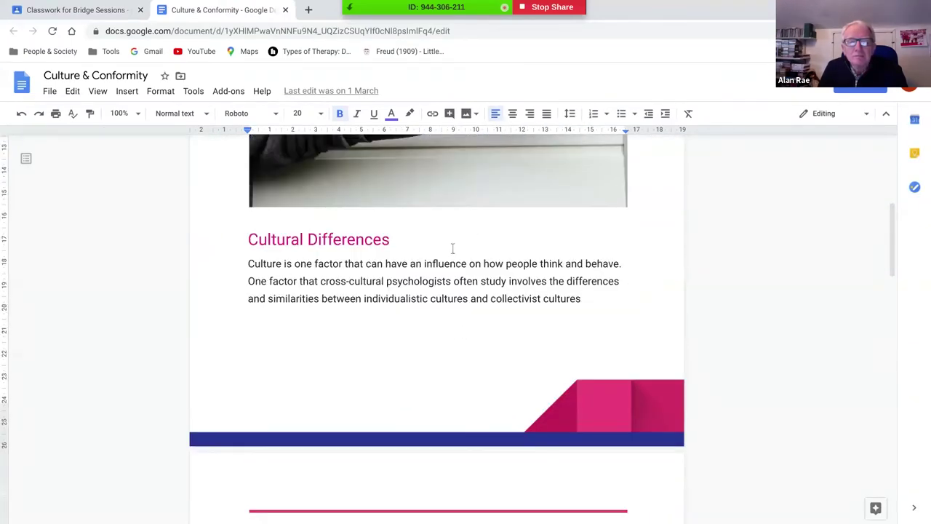
pyautogui.scroll(-2, 392, 333)
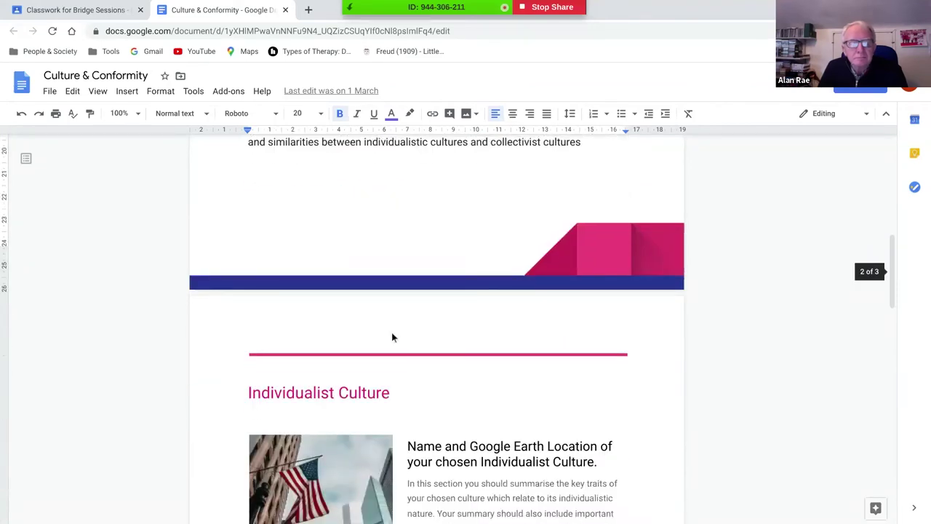
# Look through the rest of the Culture & Conformity document, and view the attached Conformity Two slides before returning to the assignment
pyautogui.scroll(-2, 391, 332)
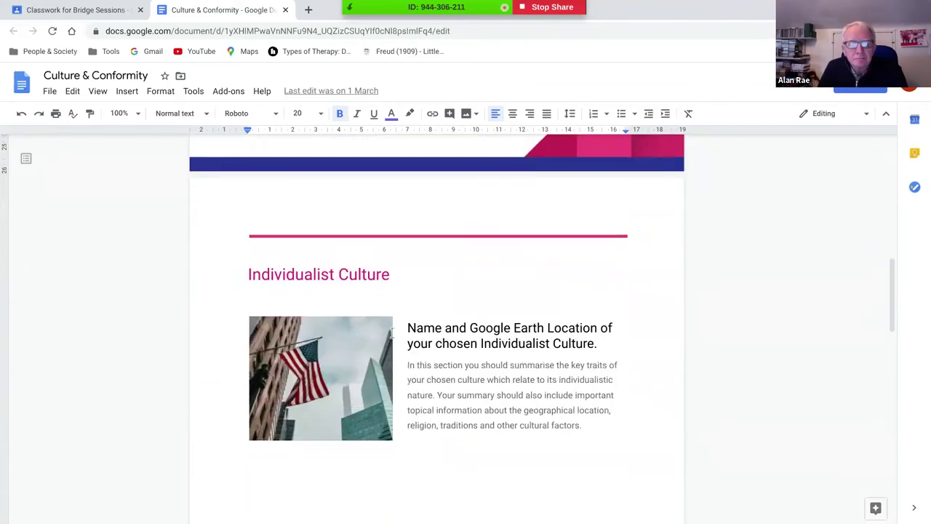
pyautogui.scroll(-2, 401, 336)
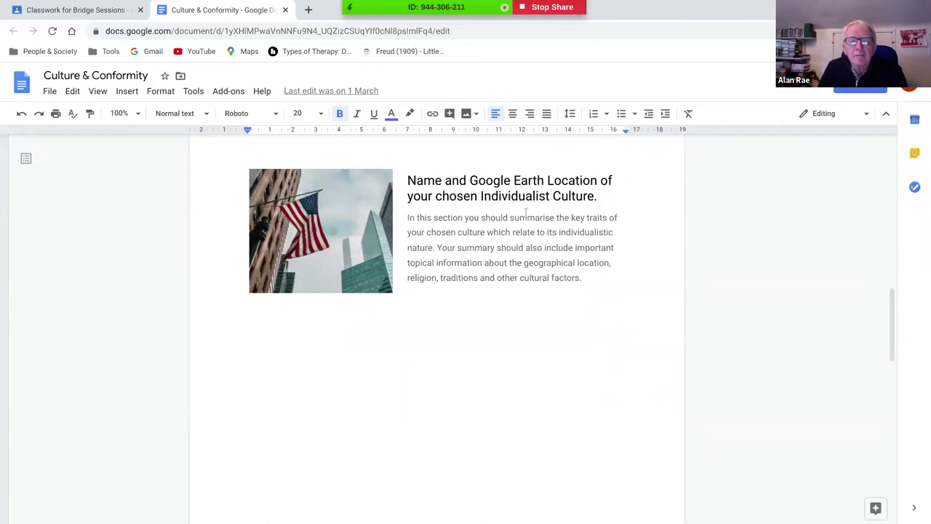
pyautogui.scroll(-5, 474, 240)
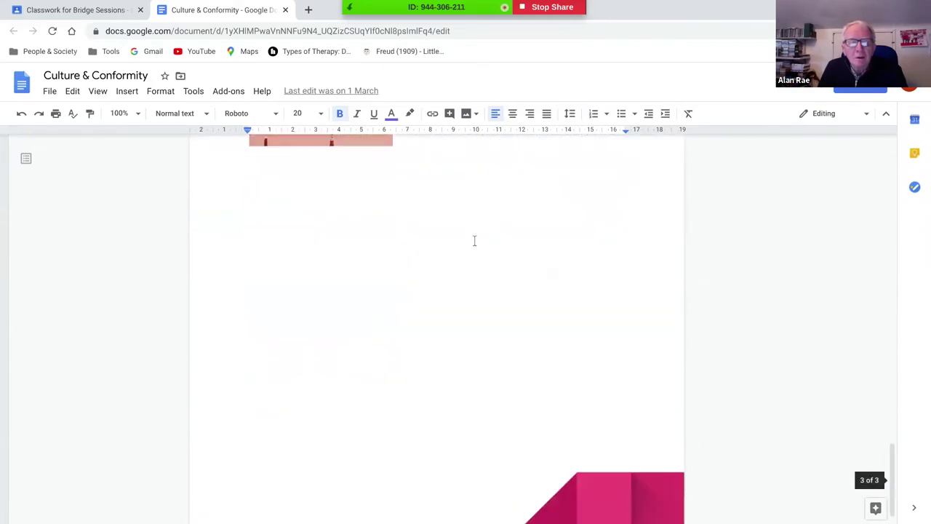
pyautogui.hotkey('ctrl', 'Home')
pyautogui.click(133, 9)
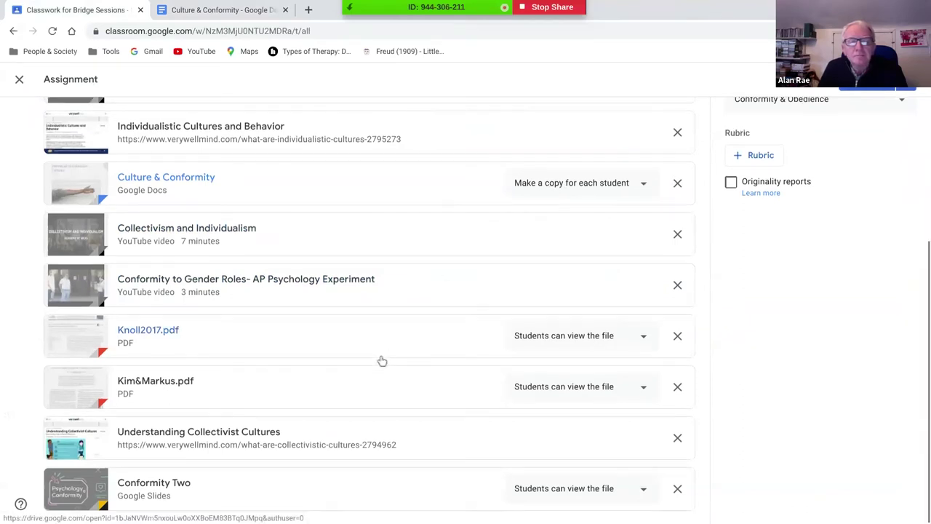
pyautogui.click(121, 501)
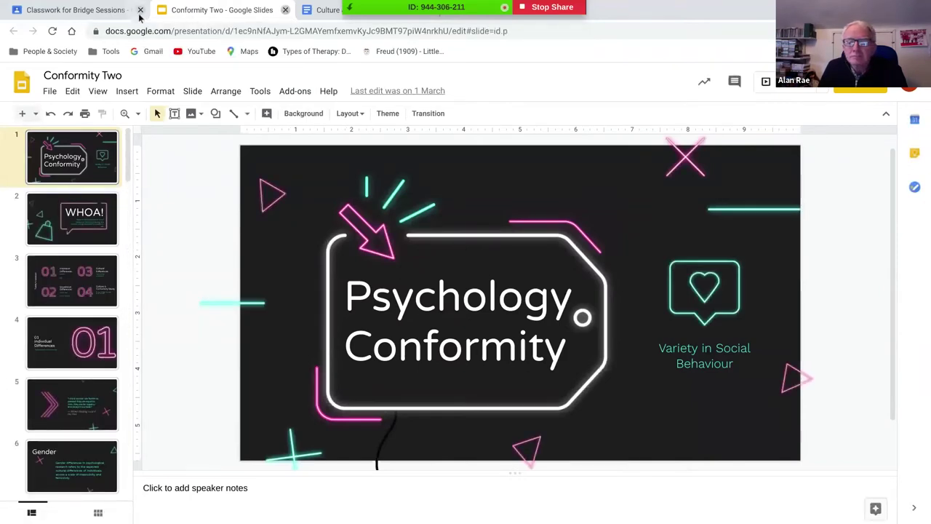
pyautogui.click(116, 15)
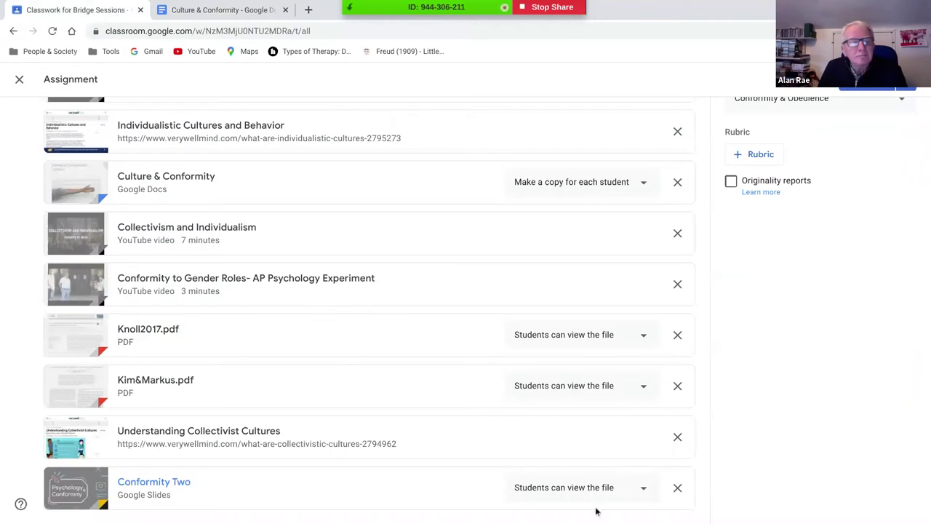
# Set the Conformity Two assignment's due date to 6 Apr 2020 at 23:59
pyautogui.scroll(5, 526, 360)
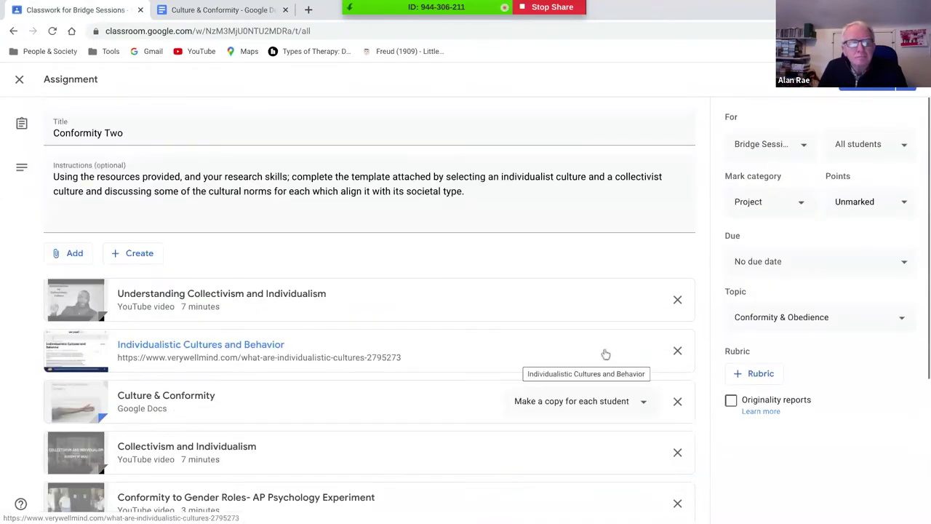
pyautogui.click(808, 270)
pyautogui.click(786, 309)
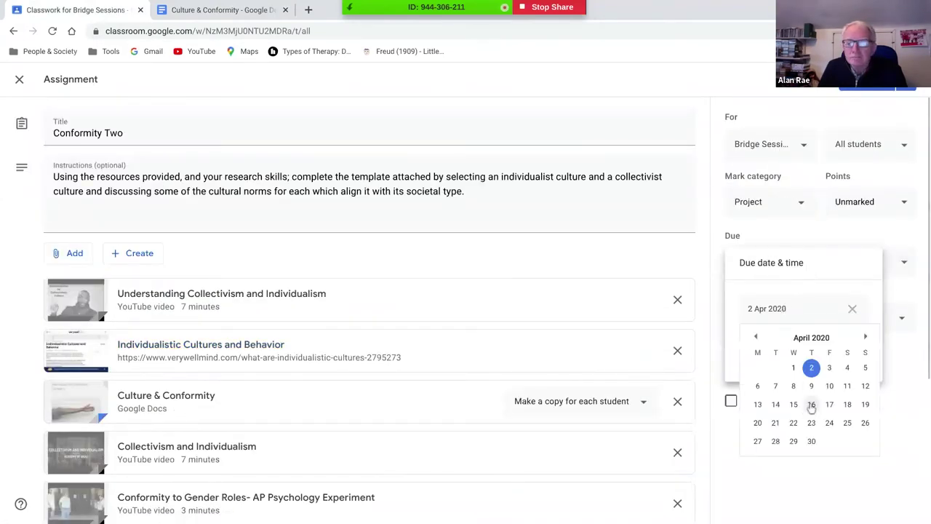
pyautogui.click(757, 385)
pyautogui.click(793, 348)
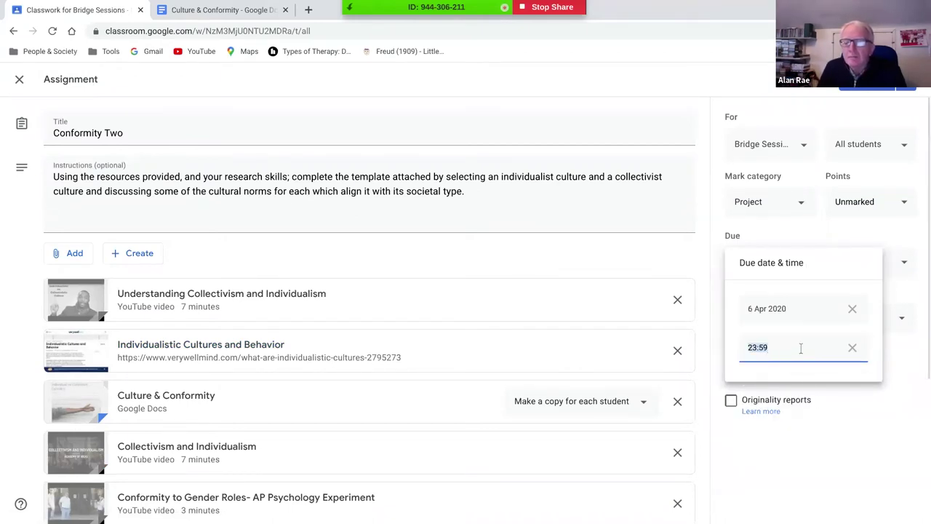
pyautogui.click(854, 455)
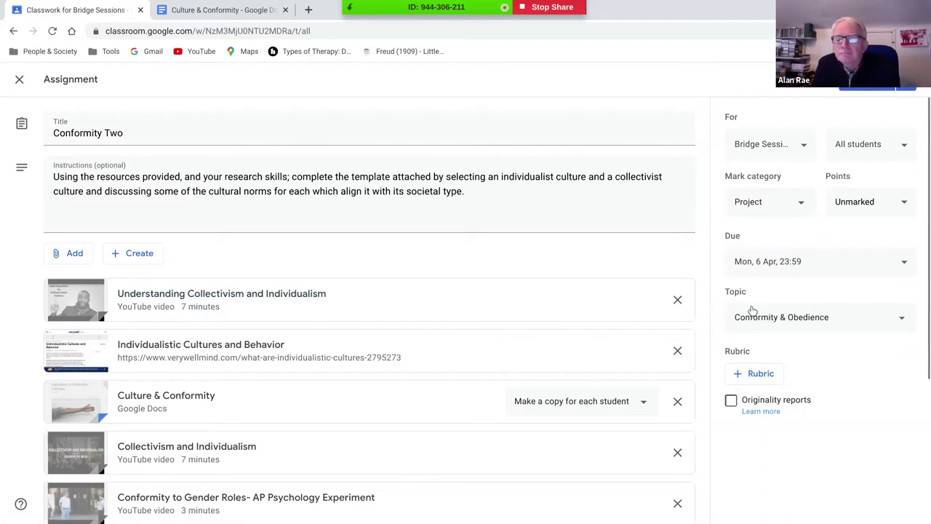
# Start creating a new rubric for Conformity Two and look over its empty criterion fields
pyautogui.click(741, 372)
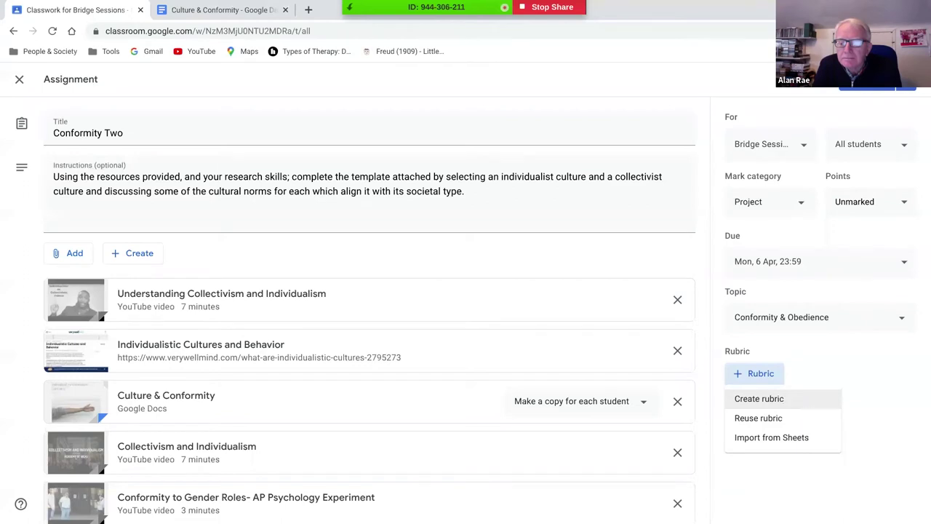
pyautogui.click(786, 401)
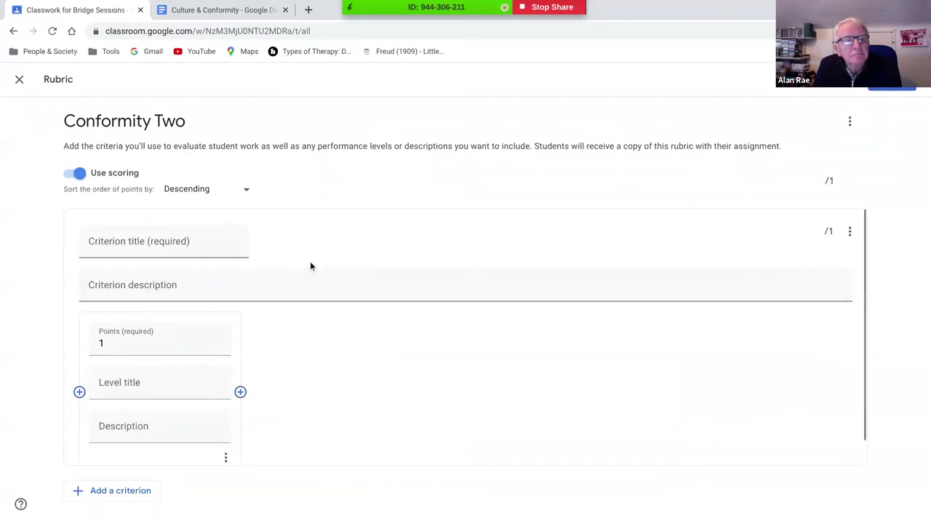
pyautogui.click(177, 241)
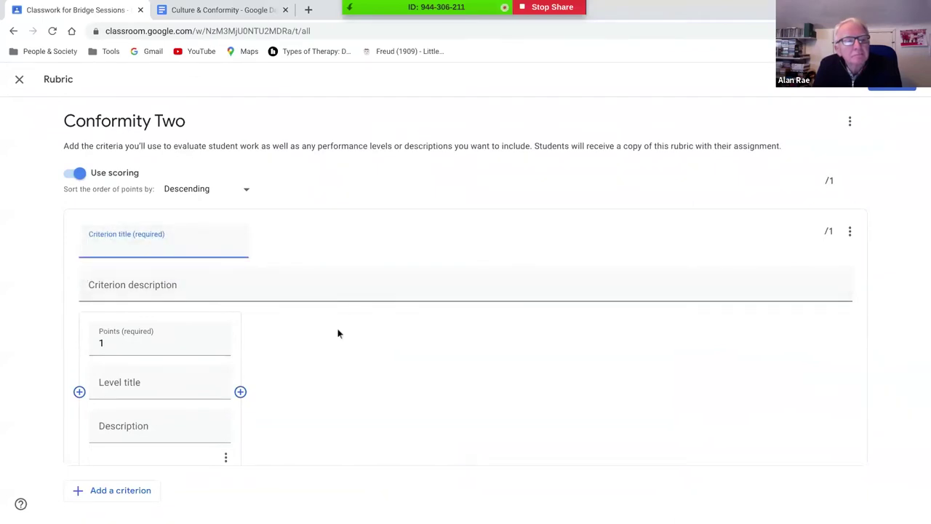
pyautogui.scroll(-1, 316, 297)
pyautogui.scroll(1, 283, 293)
pyautogui.scroll(-1, 321, 325)
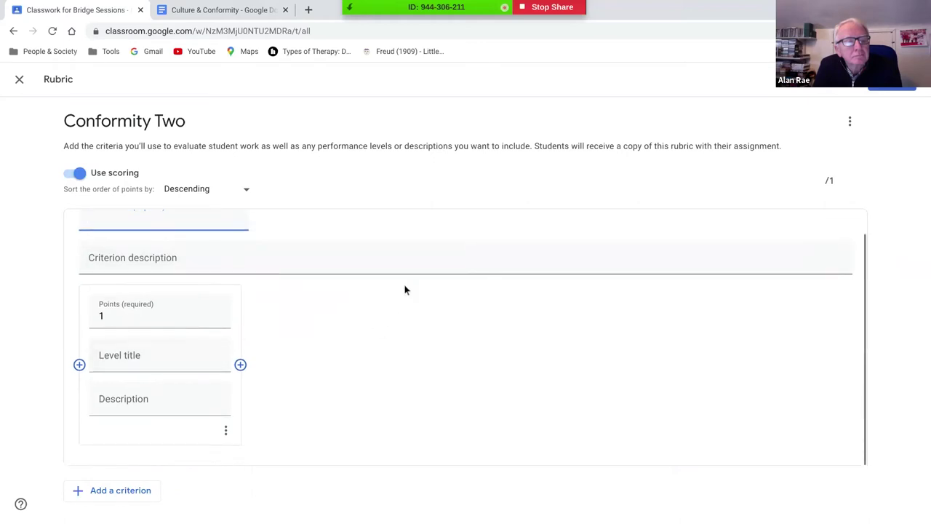
pyautogui.scroll(1, 212, 251)
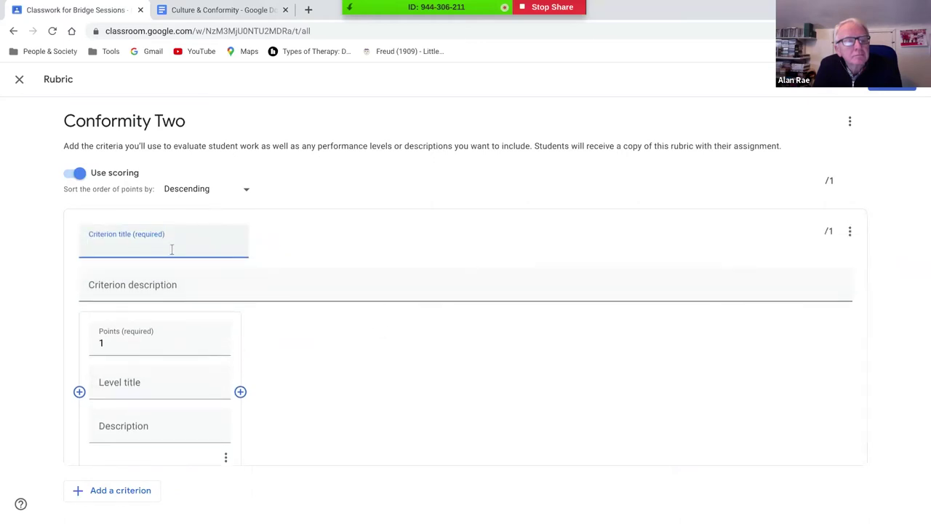
# Title the rubric's first criterion "Individualist Cultures"
pyautogui.press('BackSpace')
pyautogui.press('BackSpace')
pyautogui.write('ndivid')
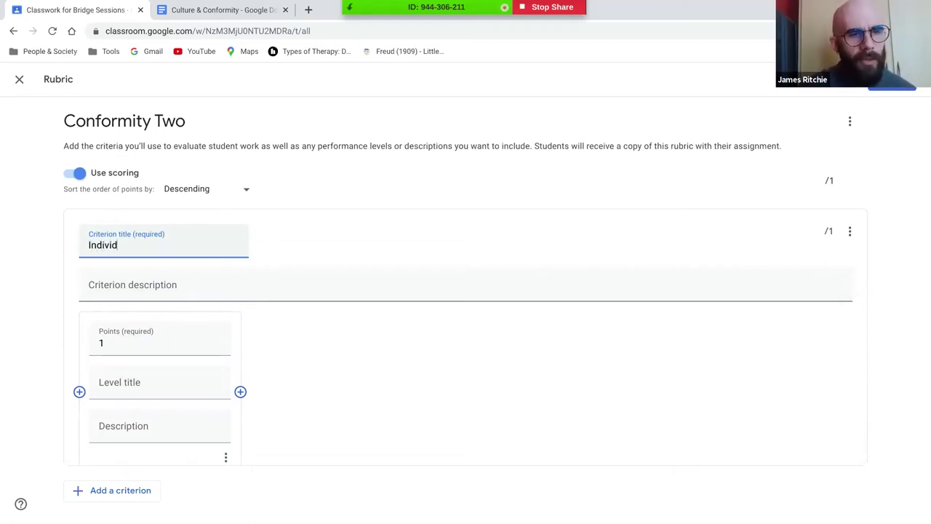
pyautogui.write('ual')
pyautogui.press('BackSpace')
pyautogui.write('ist Culture')
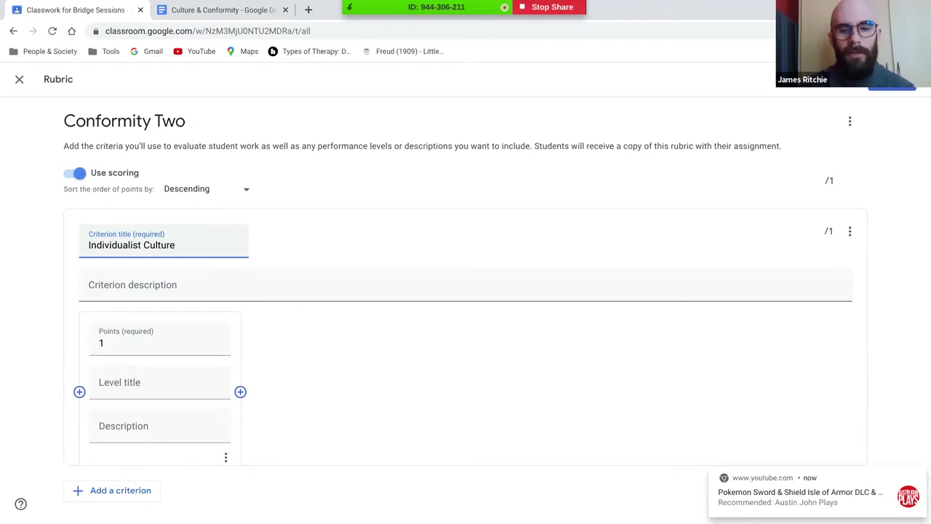
pyautogui.write('s')
# Title the 1-point level of Individualist Cultures "Achieved", correcting its spelling with the suggested word
pyautogui.scroll(-1, 252, 355)
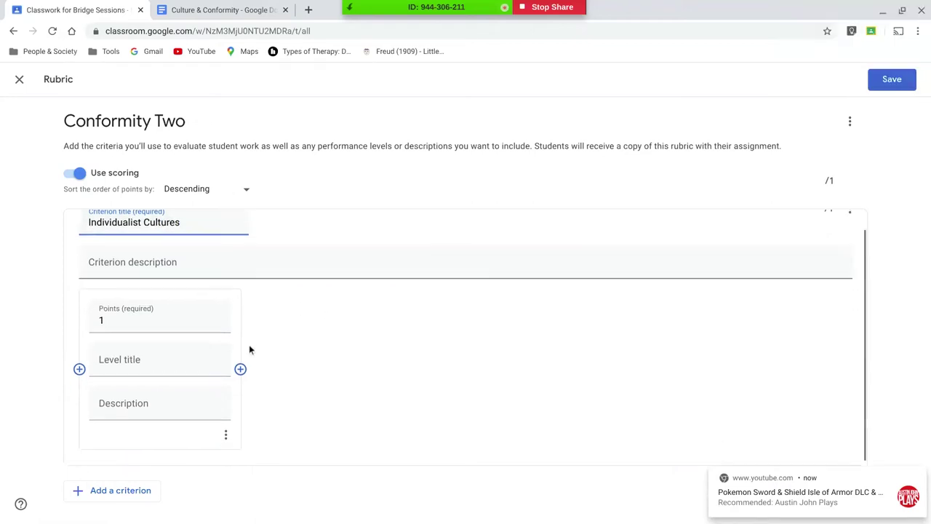
pyautogui.click(167, 366)
pyautogui.write('Acheived')
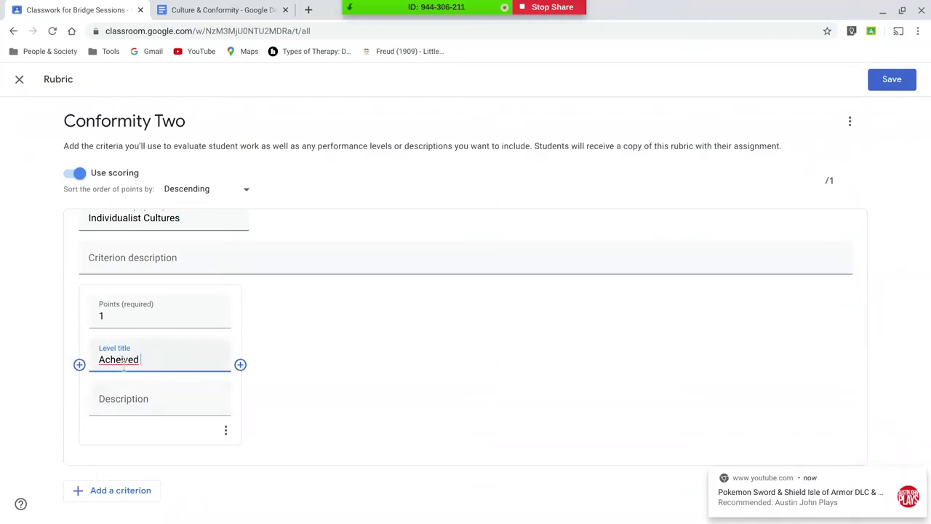
pyautogui.rightClick(125, 359)
pyautogui.rightClick(115, 360)
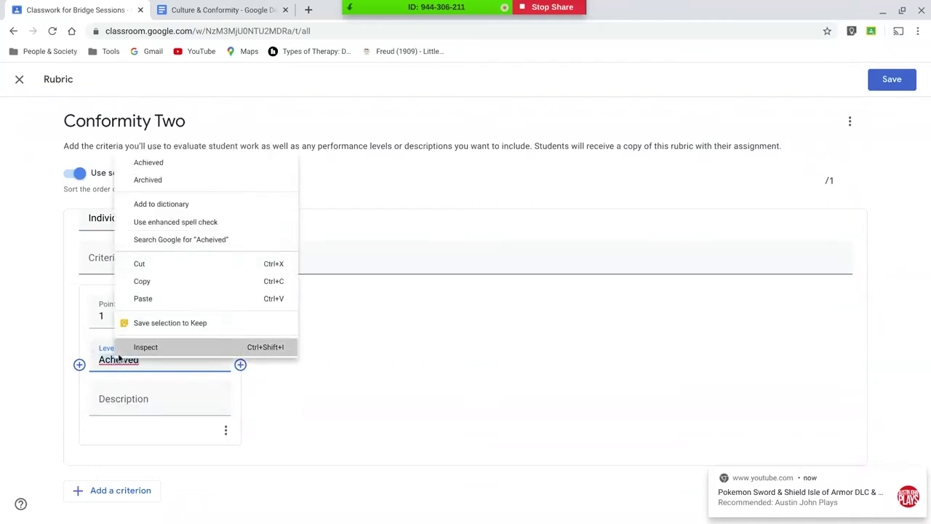
pyautogui.click(152, 162)
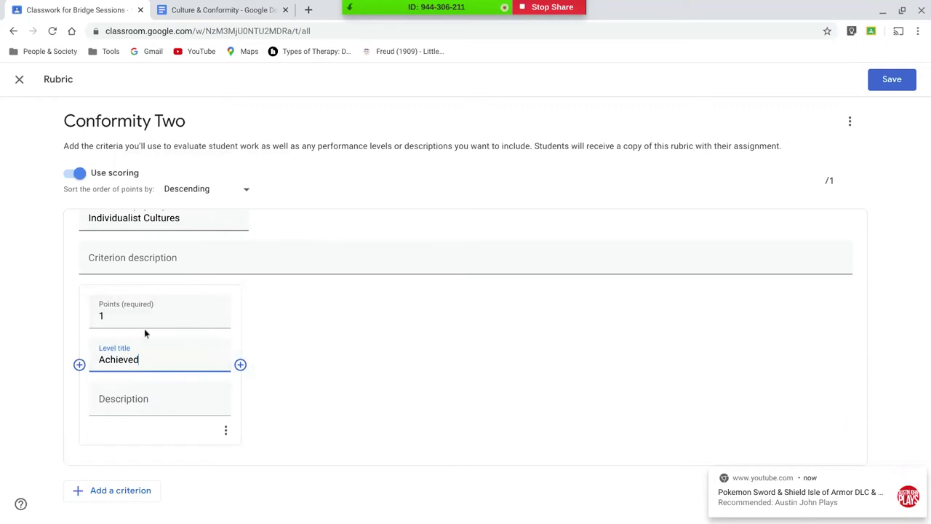
pyautogui.click(171, 322)
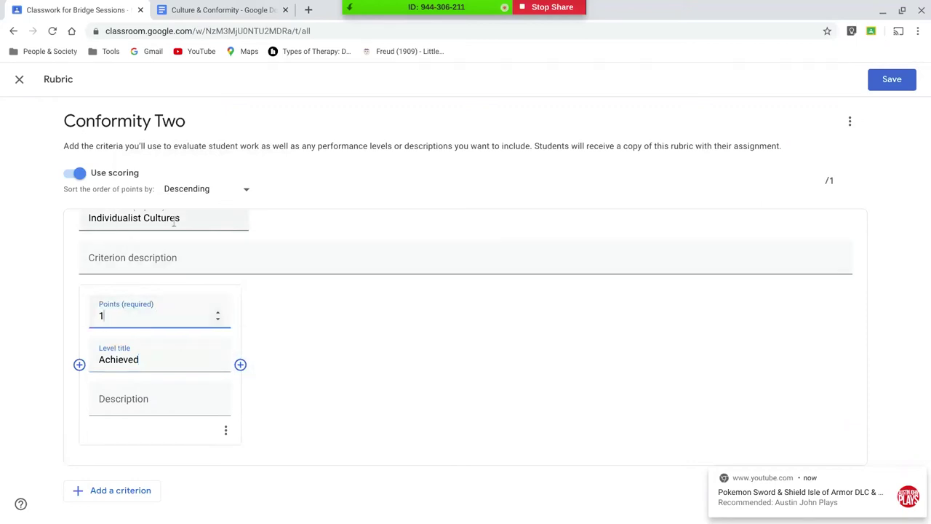
# Add a second level to Individualist Cultures worth 0 points and titled "Not Achieved"
pyautogui.click(241, 365)
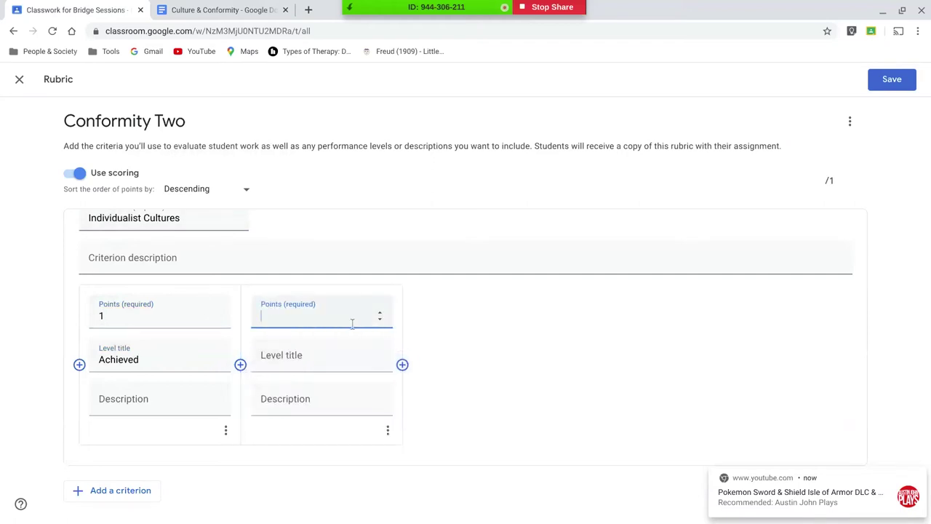
pyautogui.click(328, 363)
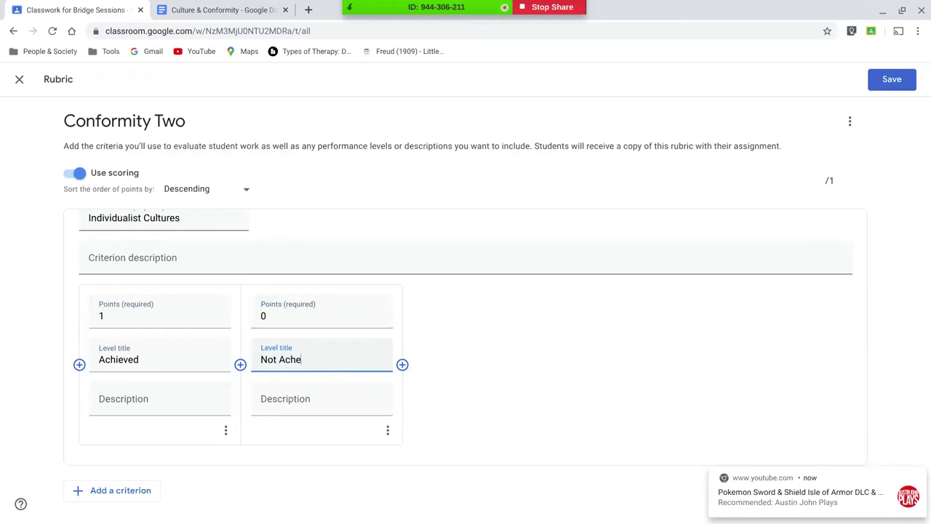
pyautogui.rightClick(300, 360)
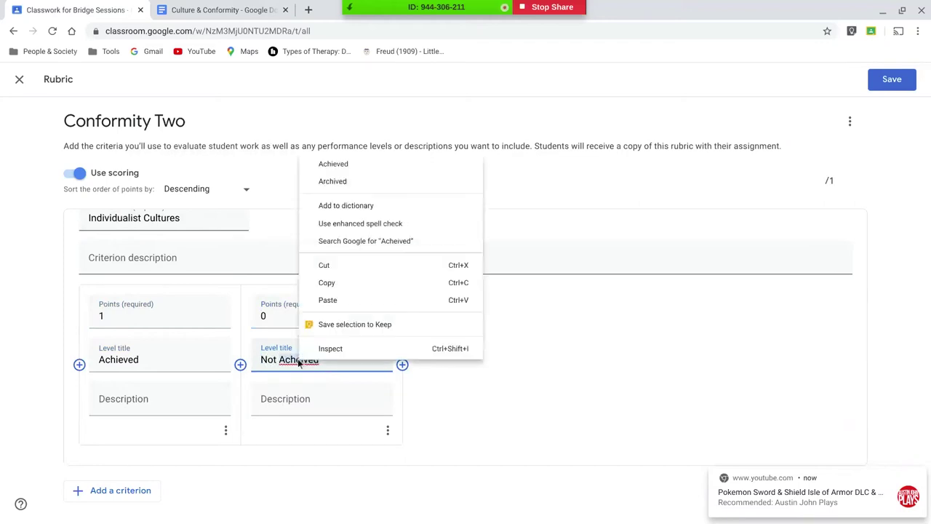
pyautogui.click(362, 160)
pyautogui.click(468, 381)
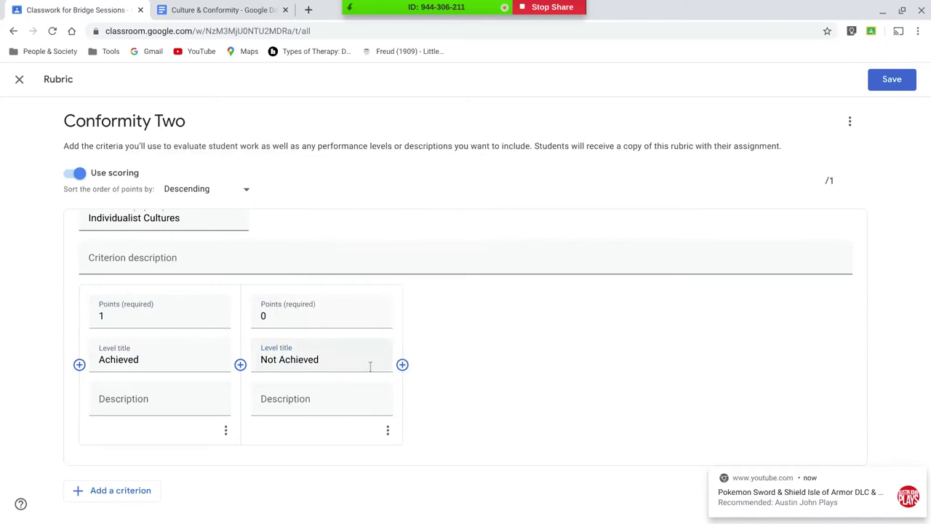
# Add a second criterion titled "Collectivist Cultures" and give its first level 1 point
pyautogui.scroll(1, 170, 368)
pyautogui.scroll(-1, 166, 356)
pyautogui.click(106, 490)
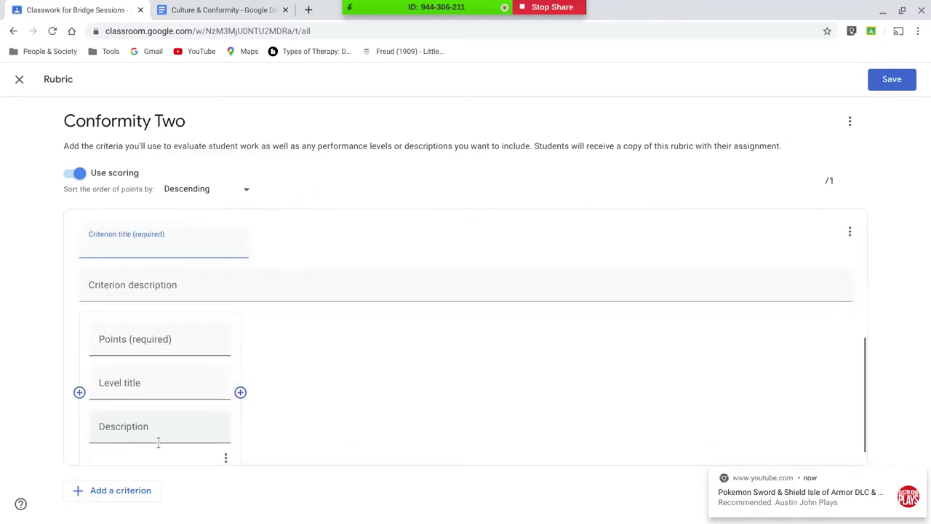
pyautogui.write('Collectivist Cultures')
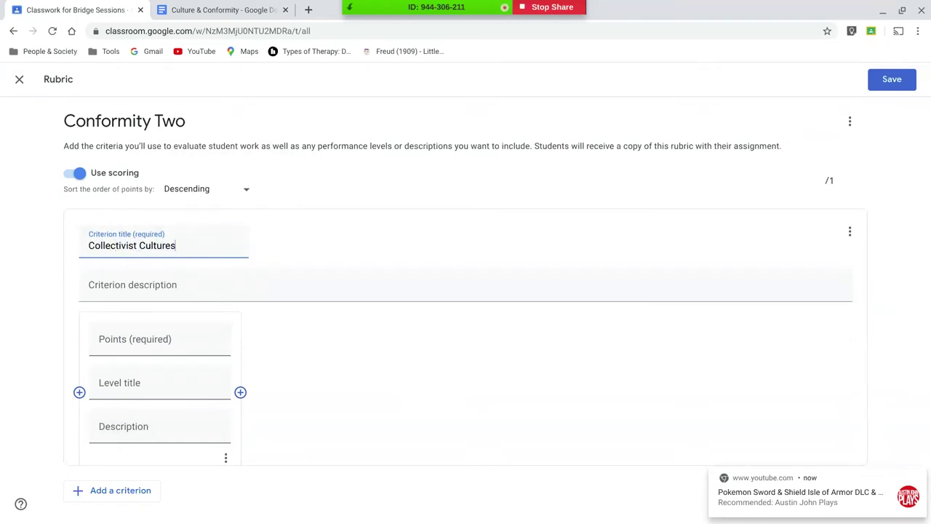
pyautogui.click(160, 342)
pyautogui.write('6')
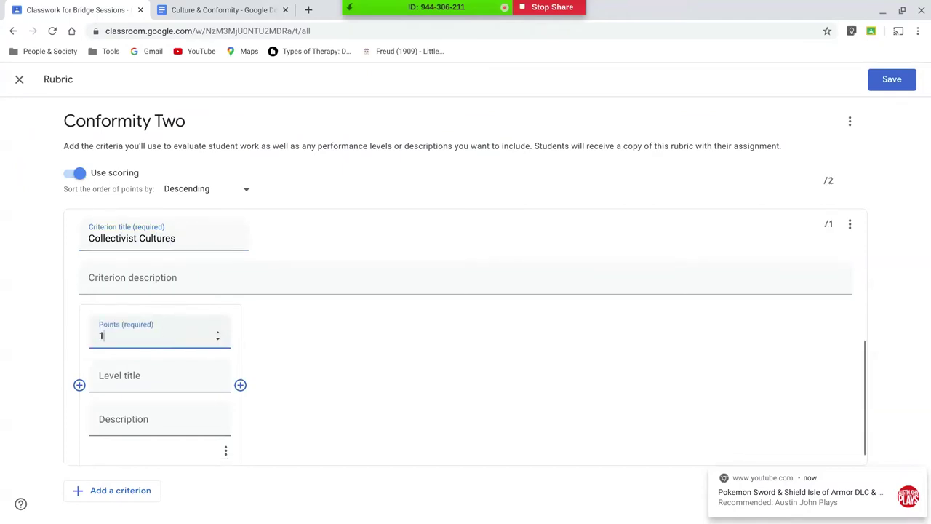
pyautogui.scroll(5, 146, 336)
pyautogui.scroll(-8, 186, 333)
pyautogui.press('BackSpace')
pyautogui.write('1')
# Copy the "Achieved" level title from Individualist Cultures into the 1-point level of Collectivist Cultures
pyautogui.click(336, 376)
pyautogui.scroll(1, 227, 331)
pyautogui.scroll(2, 227, 331)
pyautogui.moveTo(142, 288); pyautogui.dragTo(98, 288)
pyautogui.hotkey('ctrl', 'c')
pyautogui.scroll(-3, 184, 313)
pyautogui.click(160, 359)
pyautogui.hotkey('ctrl', 'v')
# Add a 0-point level titled "Not Achieved" to Collectivist Cultures, correcting its spelling with the suggested word
pyautogui.click(240, 365)
pyautogui.write('0')
pyautogui.scroll(3, 353, 327)
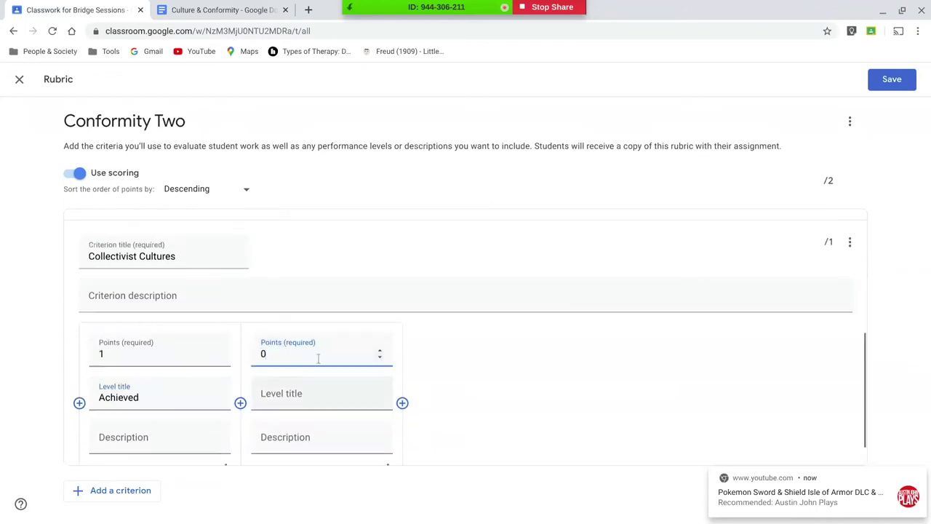
pyautogui.scroll(-3, 339, 368)
pyautogui.click(332, 359)
pyautogui.write('Not')
pyautogui.write(' Acheived')
pyautogui.rightClick(298, 359)
pyautogui.click(350, 164)
pyautogui.click(480, 357)
# Review both rubric criteria, save the rubric to the Conformity Two assignment and check the assignment's attachments
pyautogui.scroll(4, 333, 359)
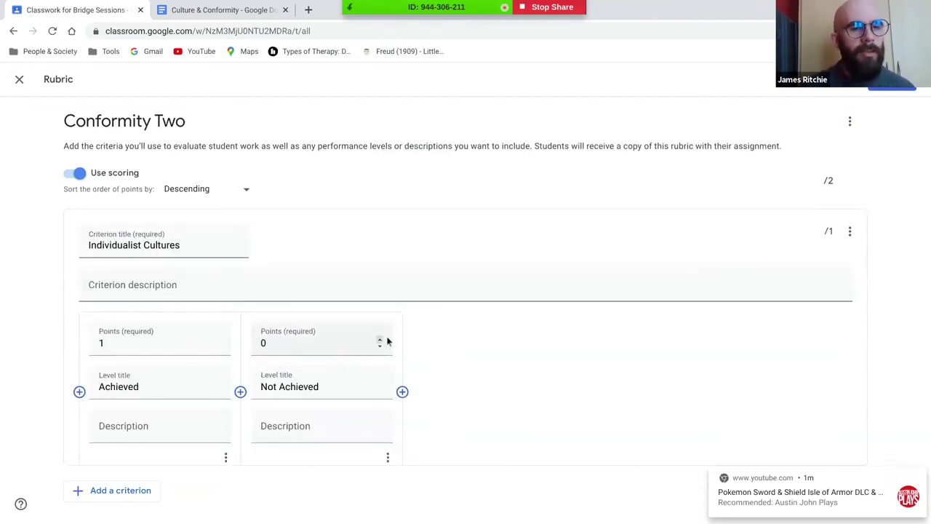
pyautogui.scroll(-5, 388, 342)
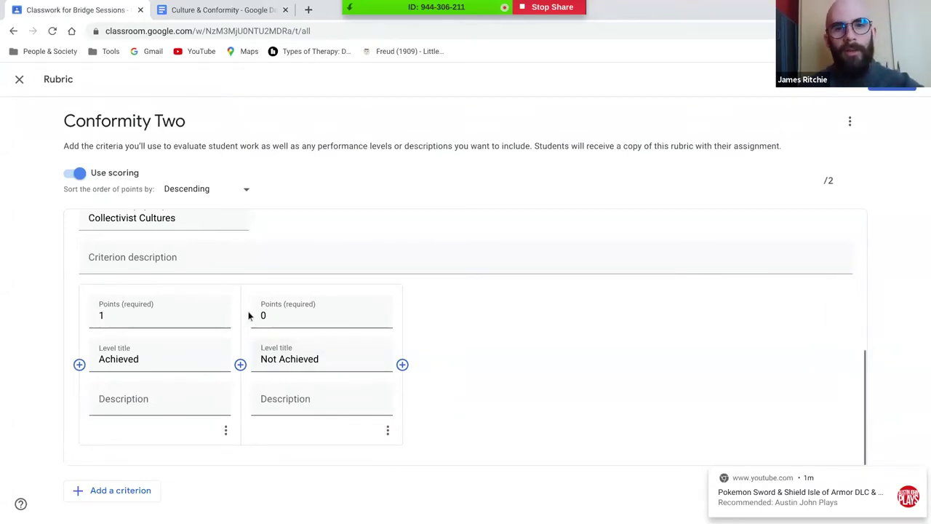
pyautogui.scroll(5, 253, 312)
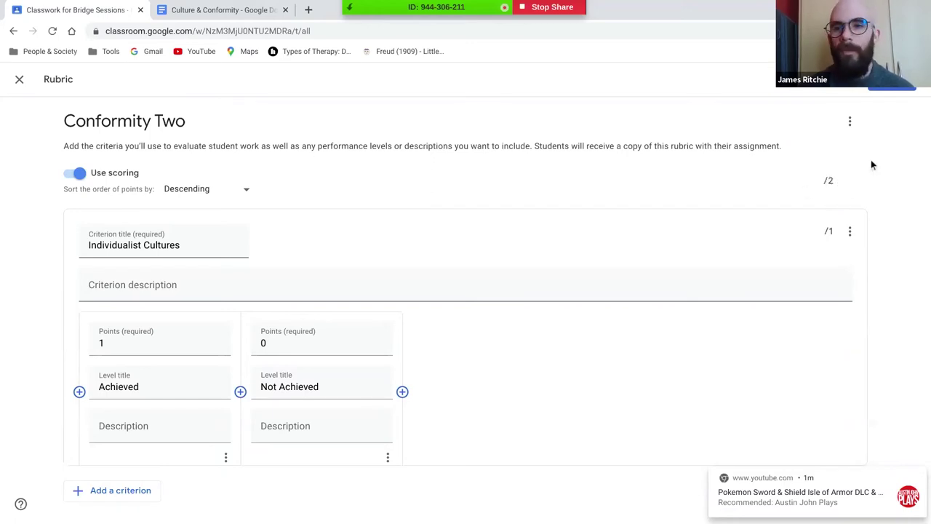
pyautogui.click(885, 87)
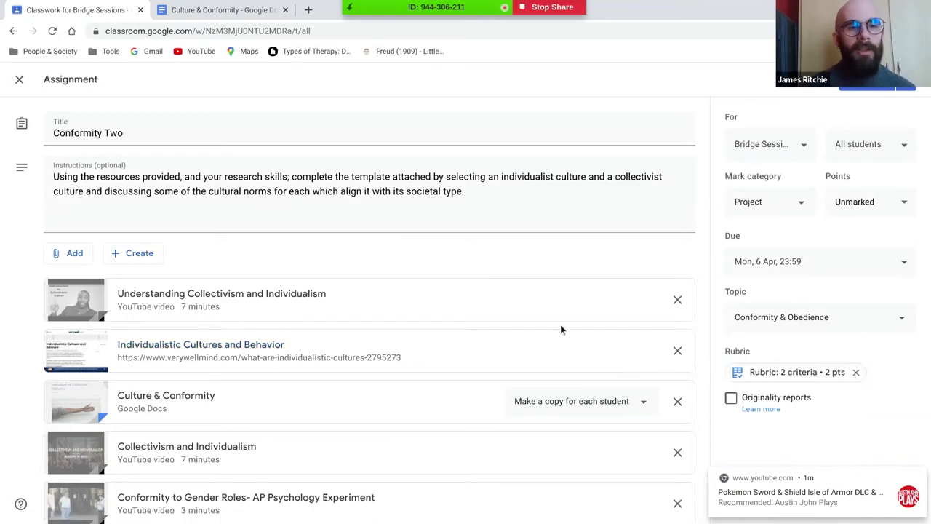
pyautogui.scroll(-3, 560, 329)
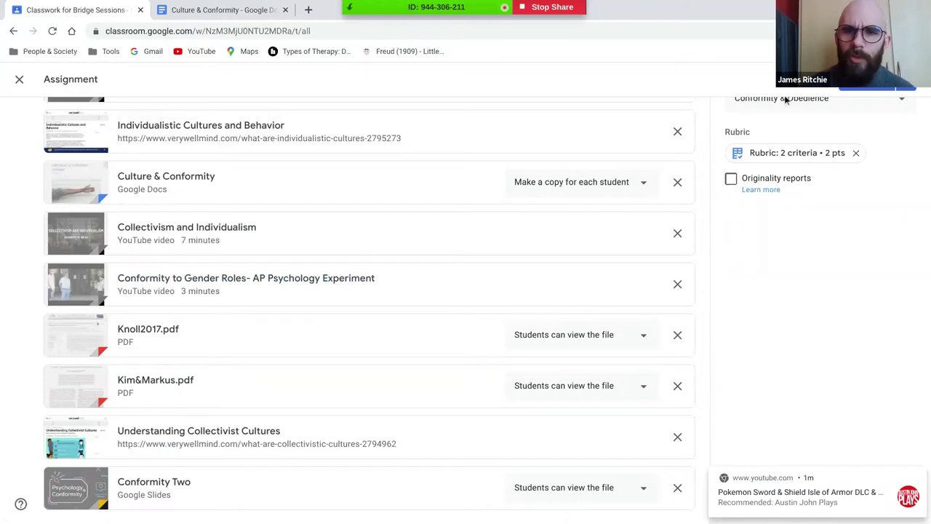
# Review the Conformity Two attachments and settings, and enable originality reports for the assignment
pyautogui.scroll(3, 436, 291)
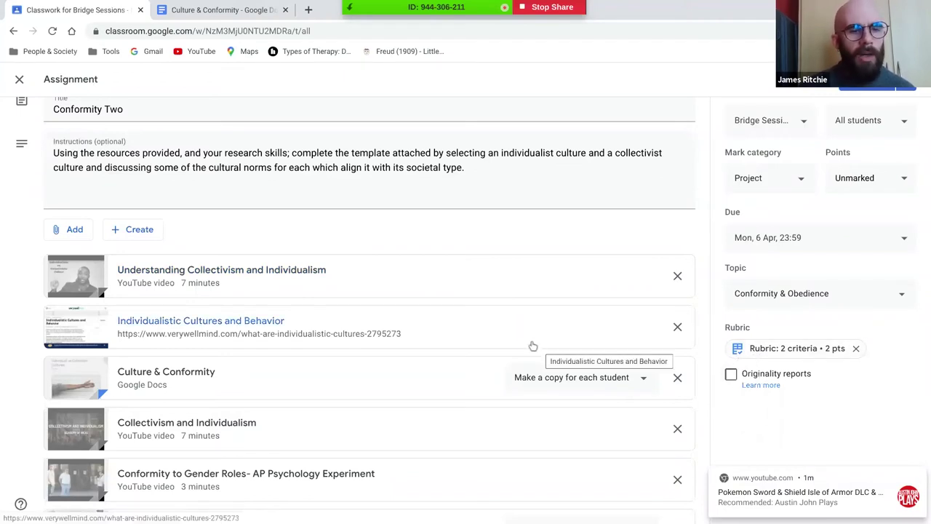
pyautogui.scroll(-3, 533, 346)
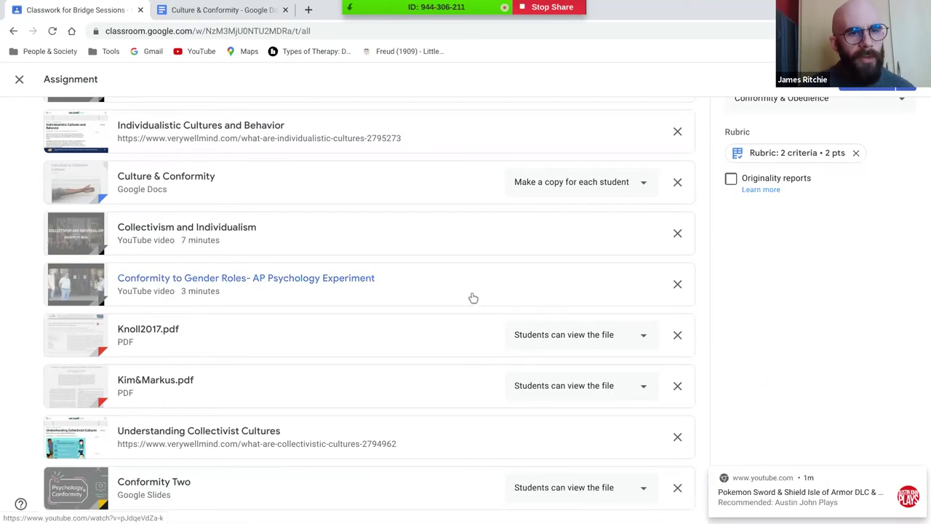
pyautogui.scroll(3, 471, 298)
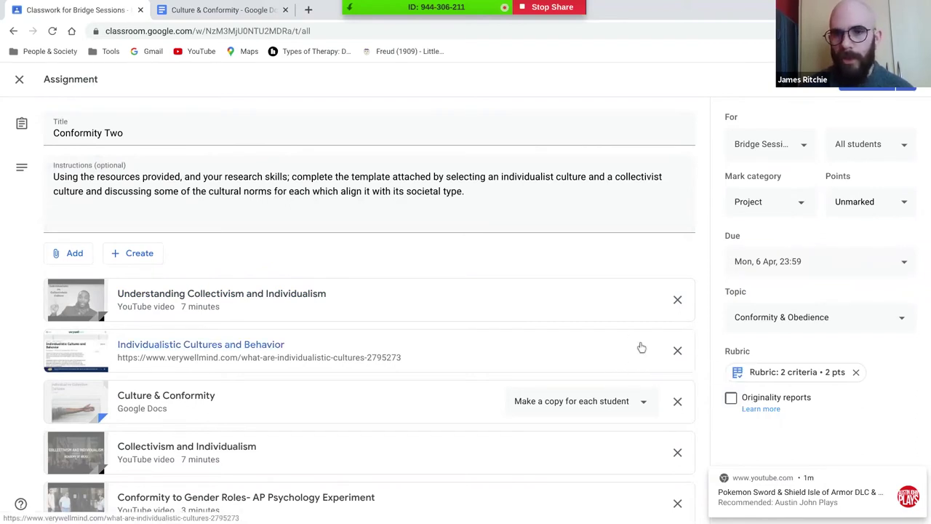
pyautogui.scroll(-1, 613, 303)
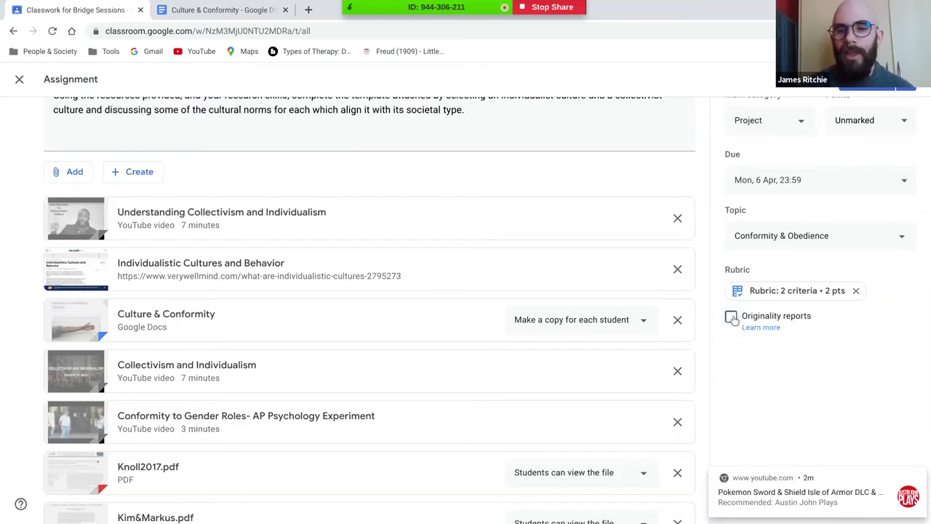
pyautogui.click(731, 317)
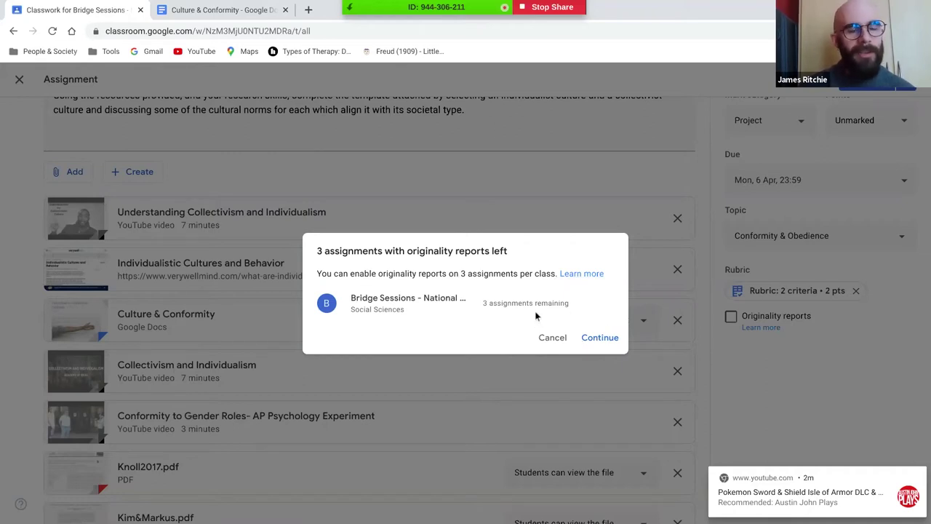
pyautogui.click(600, 338)
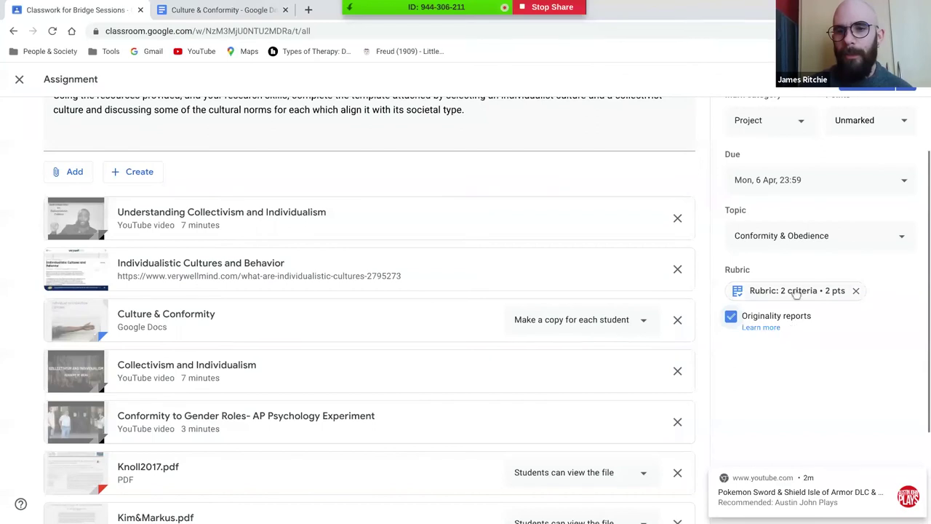
# Check the points setting and the scheduling and draft options, and assign Conformity Two to the class
pyautogui.scroll(2, 789, 366)
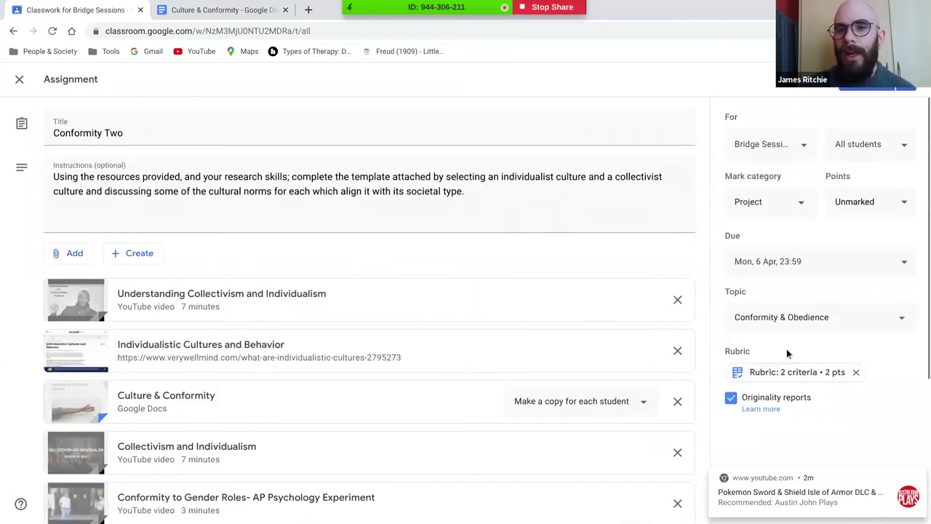
pyautogui.click(862, 202)
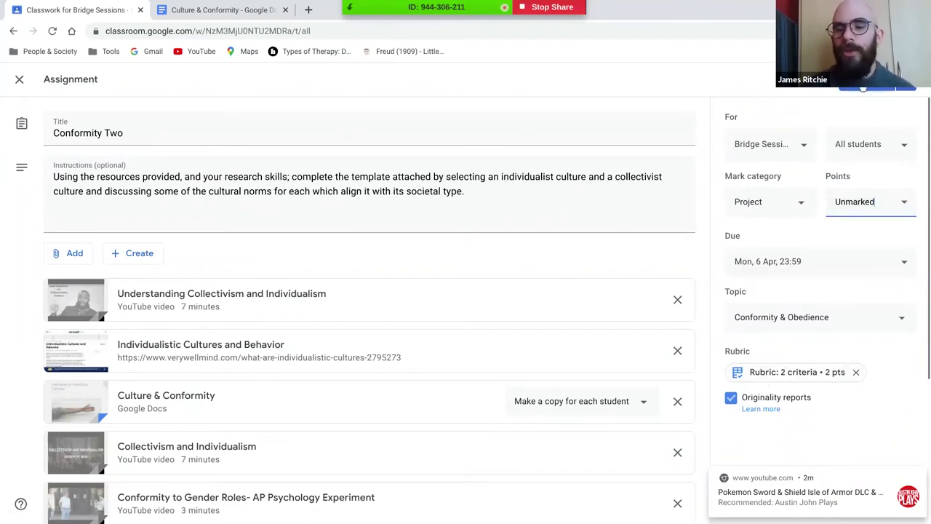
pyautogui.click(907, 86)
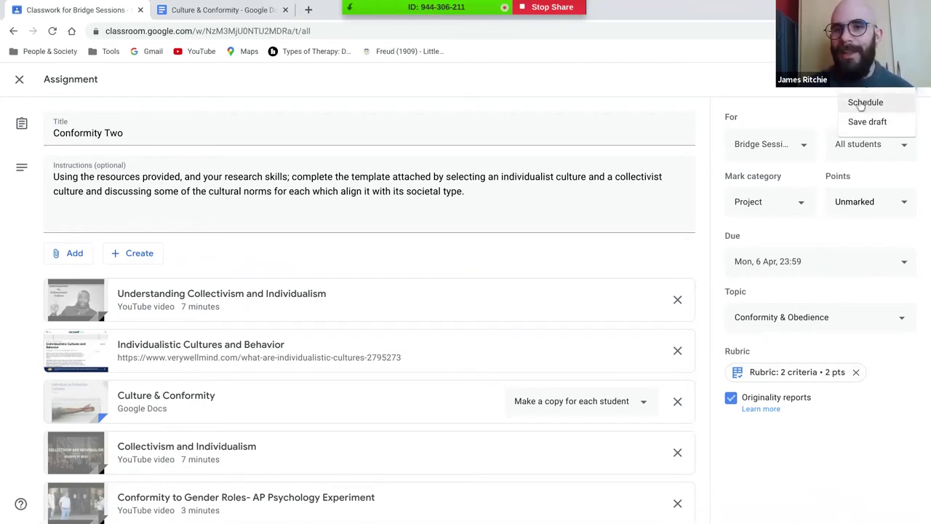
pyautogui.click(876, 92)
pyautogui.click(538, 329)
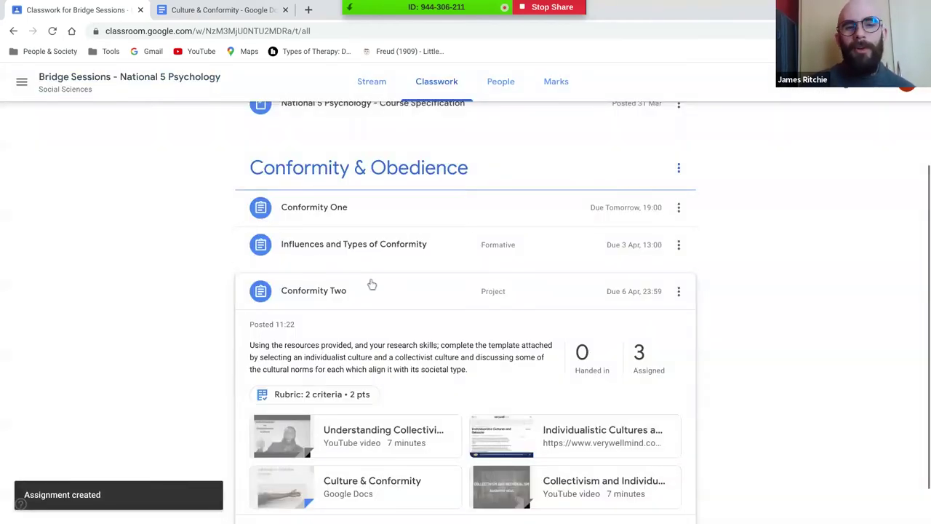
# Expand the posted Conformity Two assignment in the classwork list and look over its instructions, rubric and attachments
pyautogui.click(414, 302)
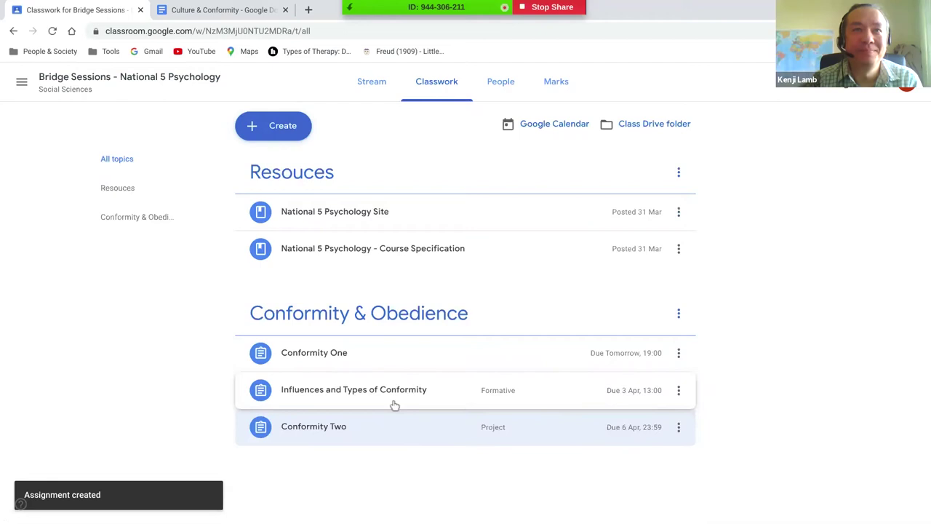
pyautogui.click(417, 430)
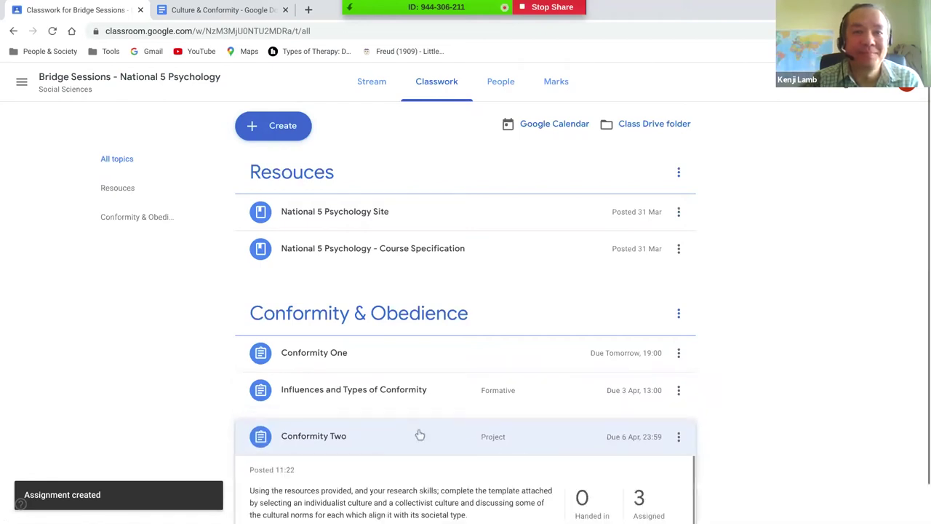
pyautogui.click(444, 442)
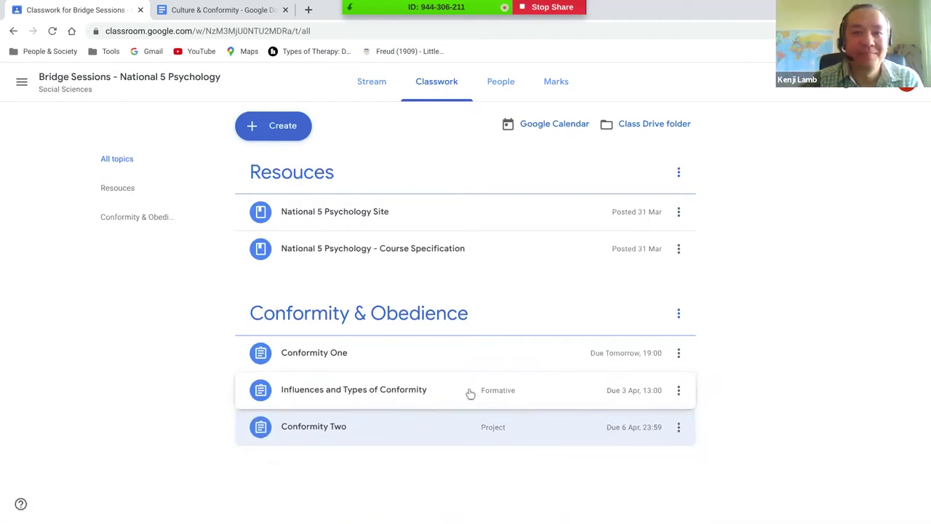
pyautogui.click(454, 438)
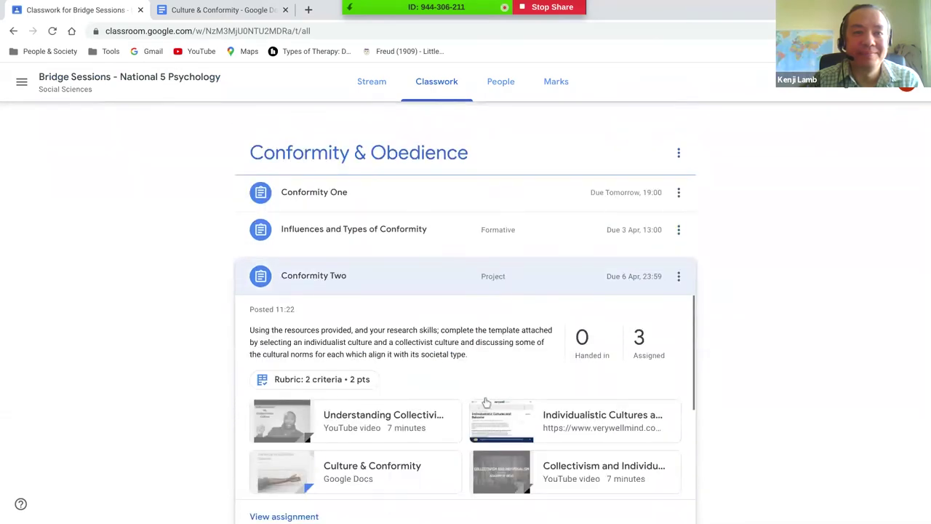
pyautogui.scroll(-2, 473, 411)
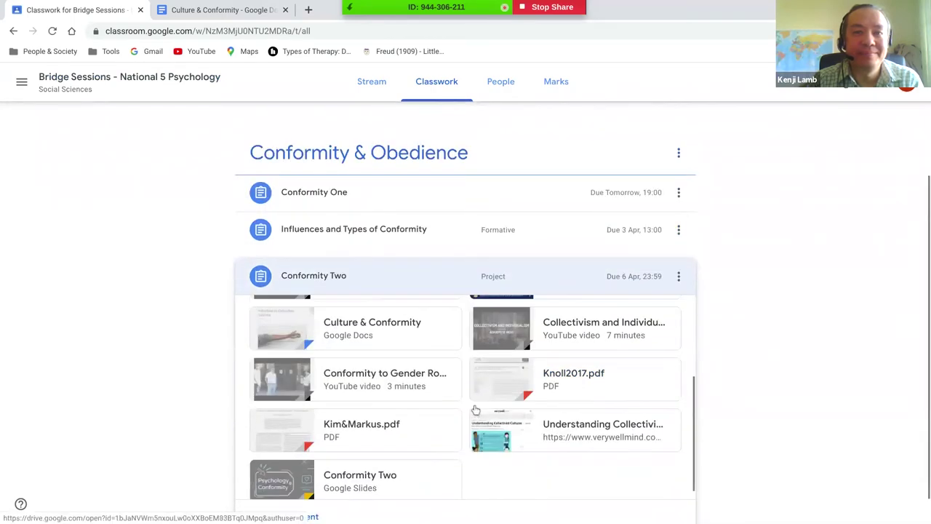
pyautogui.scroll(3, 471, 405)
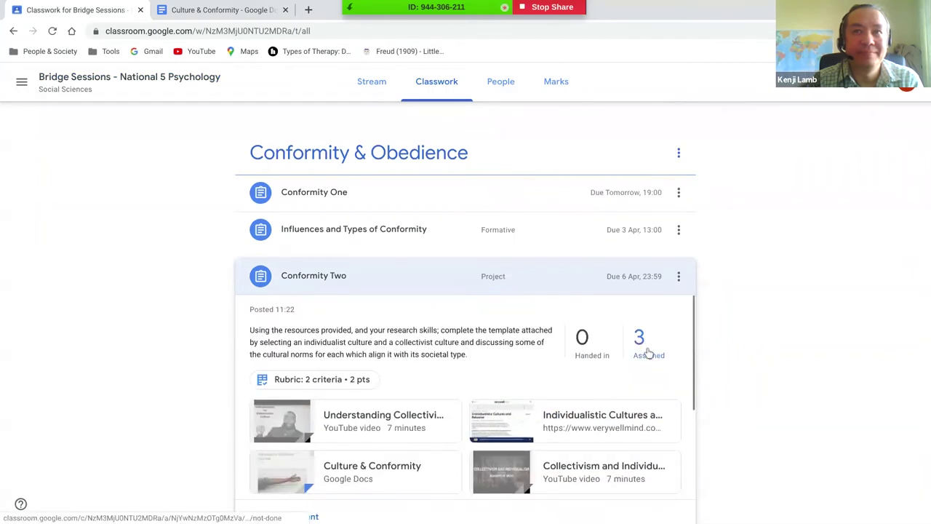
# View the students assigned Conformity Two and return to the class's classwork list
pyautogui.click(645, 355)
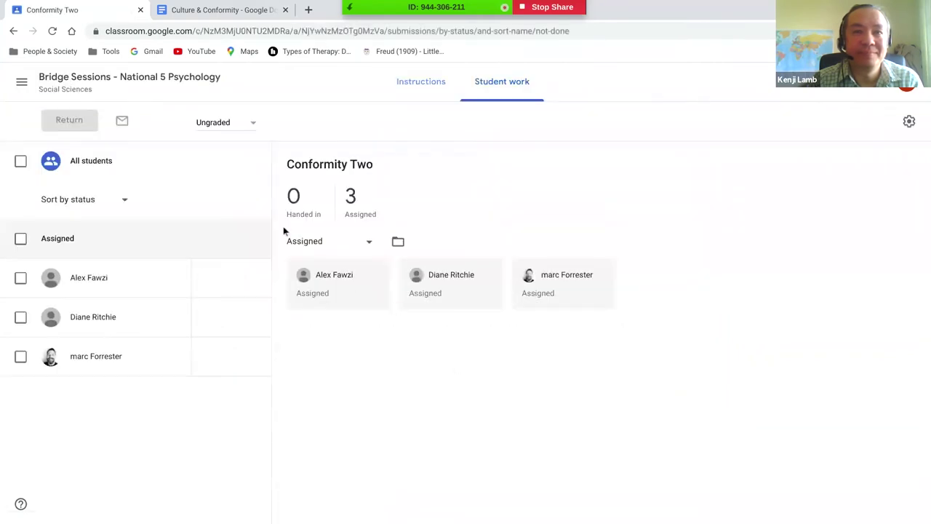
pyautogui.click(77, 91)
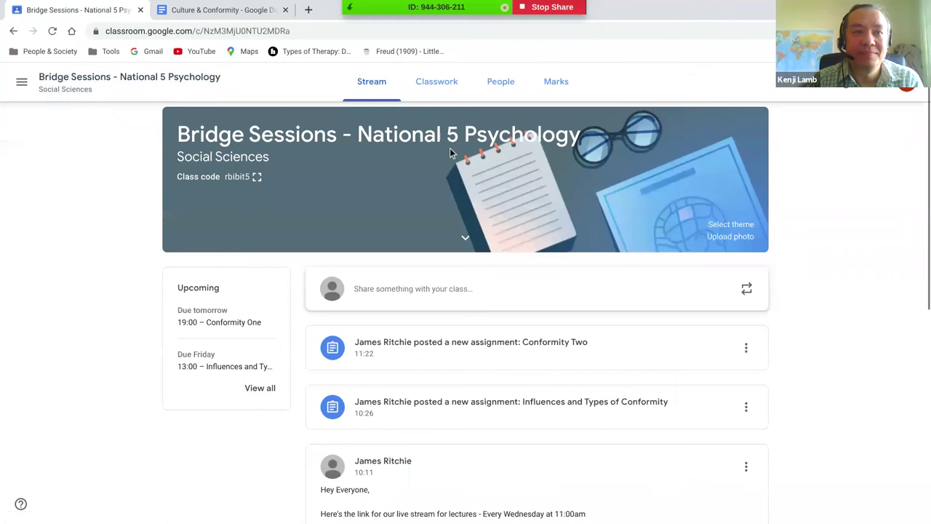
pyautogui.click(435, 85)
pyautogui.click(431, 280)
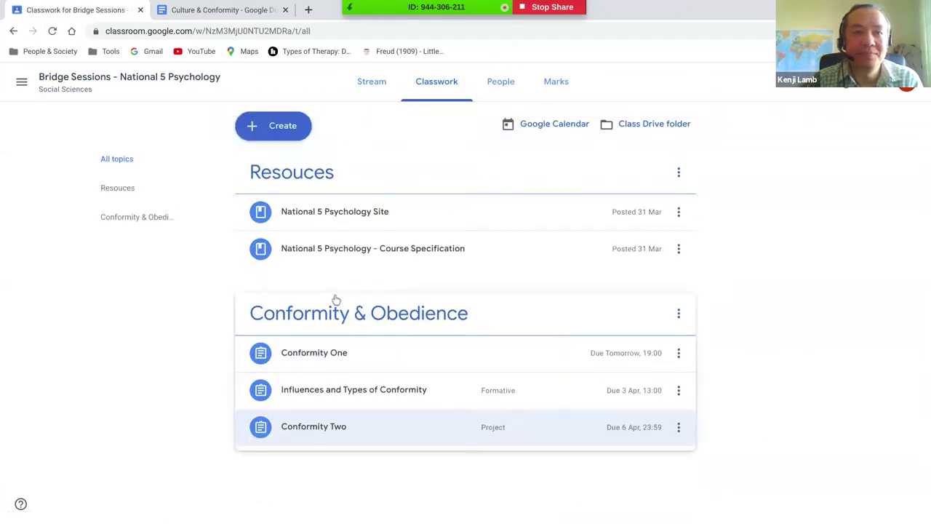
# Expand the Conformity One assignment under Conformity & Obedience and look through its attached resources
pyautogui.click(404, 366)
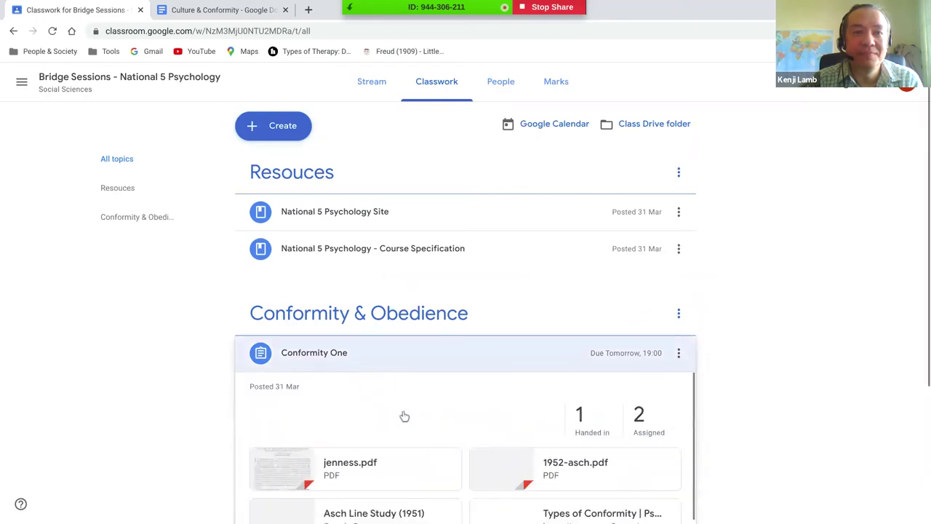
pyautogui.scroll(-2, 767, 391)
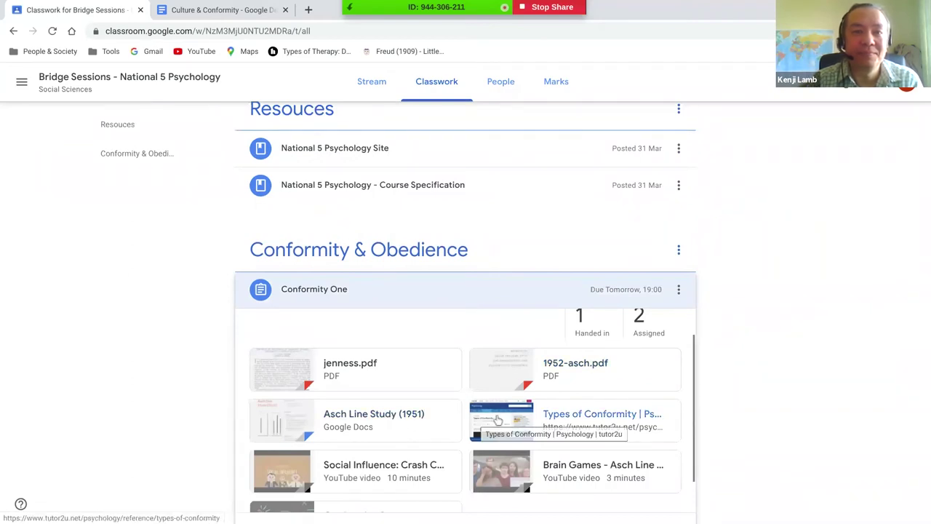
pyautogui.scroll(-1, 498, 420)
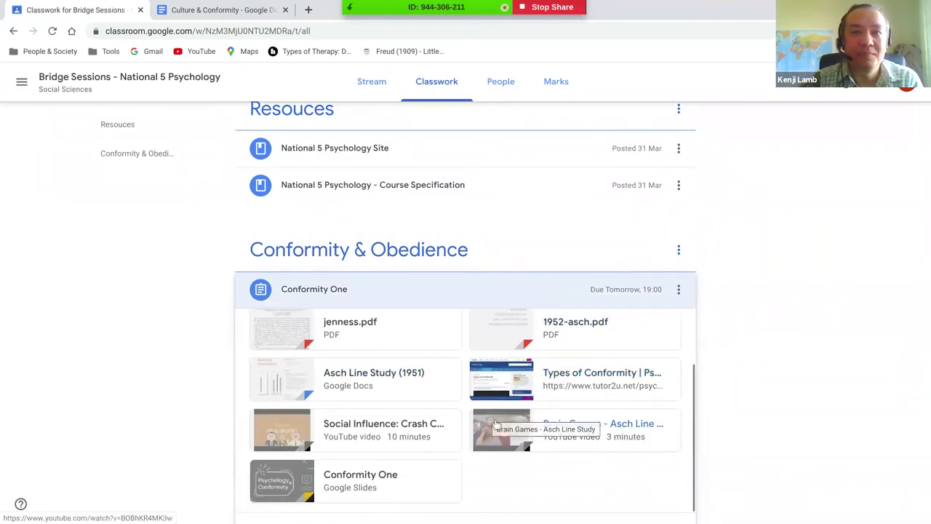
pyautogui.scroll(2, 582, 436)
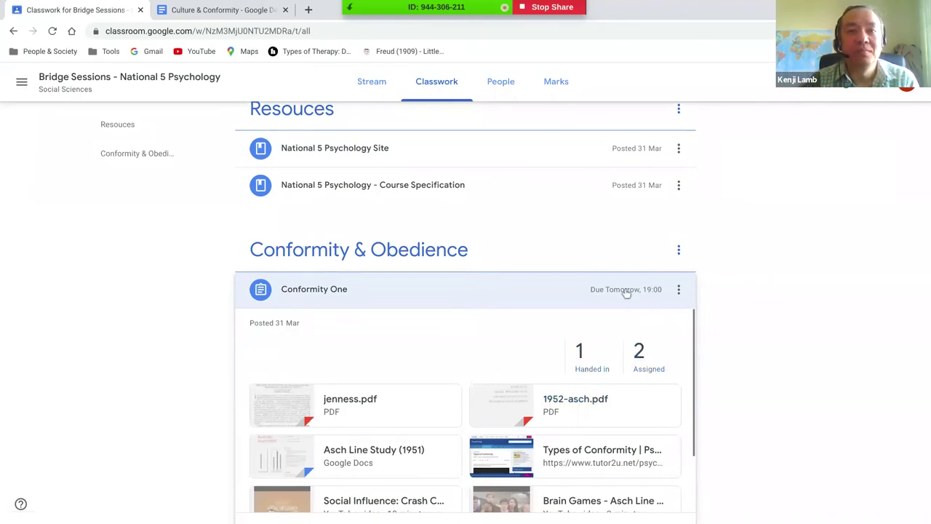
# Open the handed-in Asch Line Study document from Conformity One for marking and close the Culture & Conformity document
pyautogui.click(586, 370)
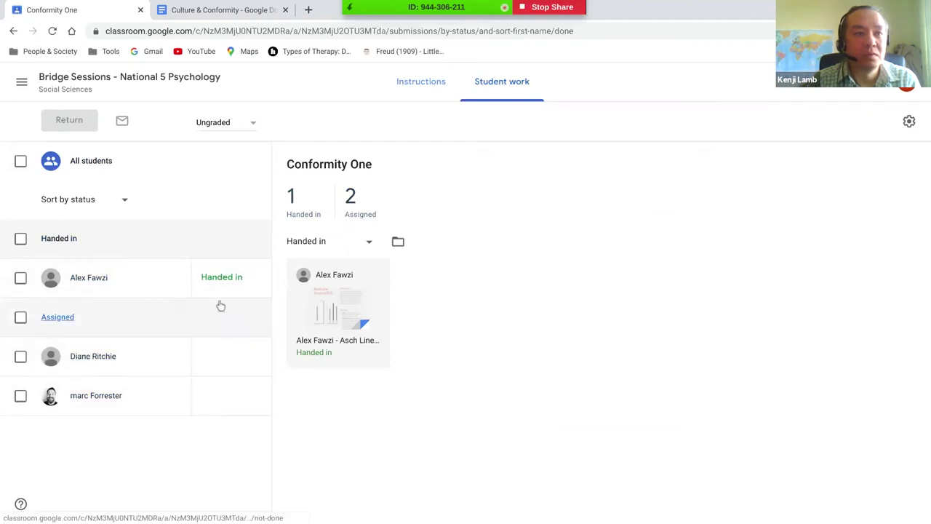
pyautogui.click(329, 311)
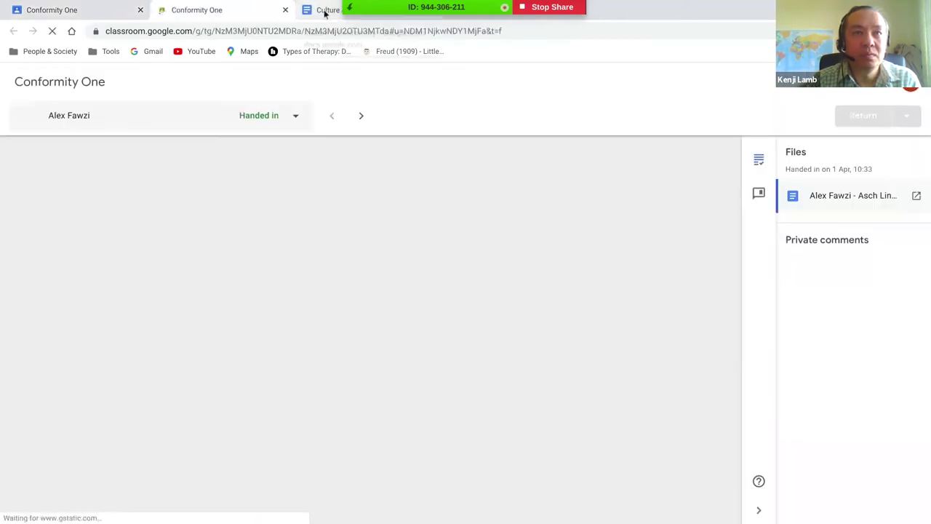
pyautogui.moveTo(324, 13); pyautogui.dragTo(151, 4)
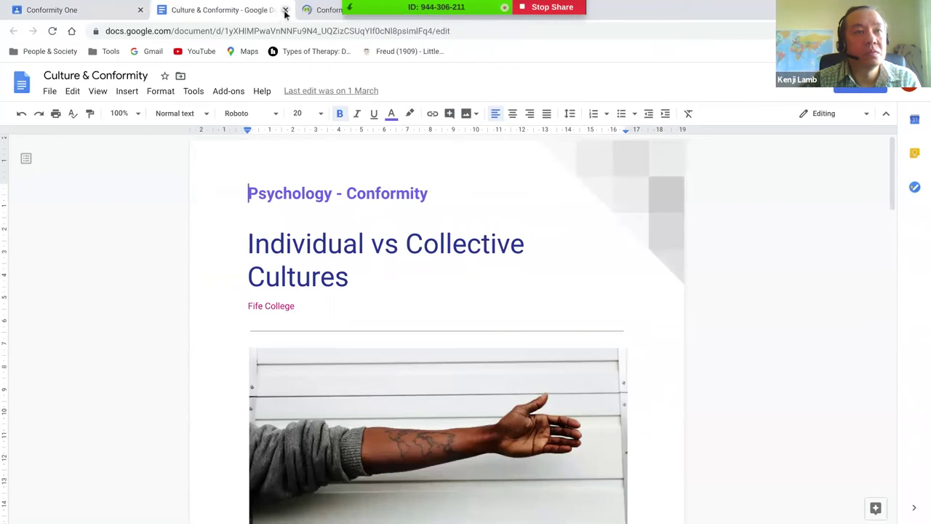
pyautogui.click(285, 10)
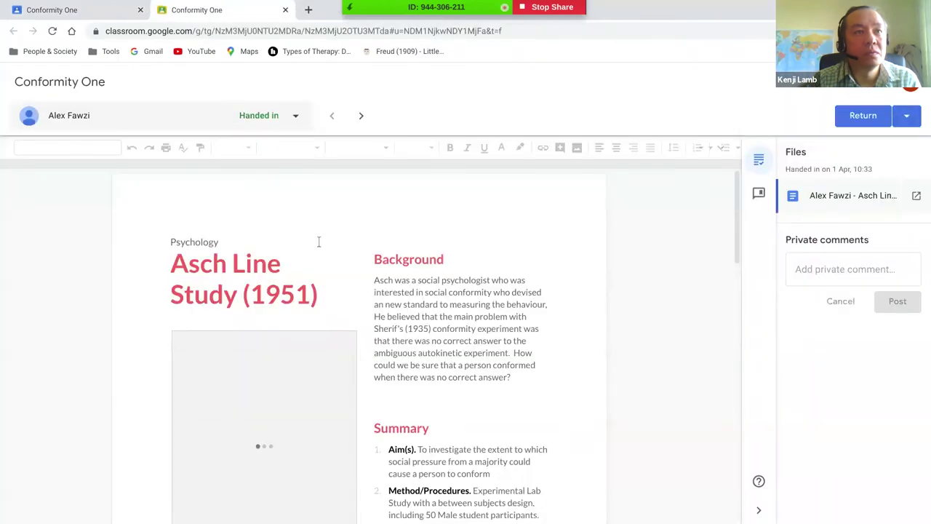
# Read through the student's Asch Line Study submission, from the background and summary to the strength and limitation sections
pyautogui.scroll(-5, 377, 357)
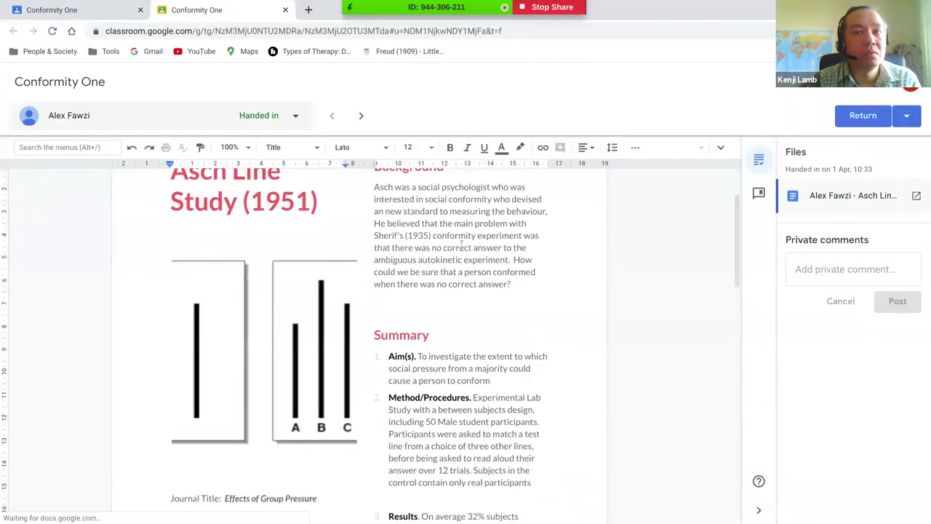
pyautogui.scroll(5, 403, 275)
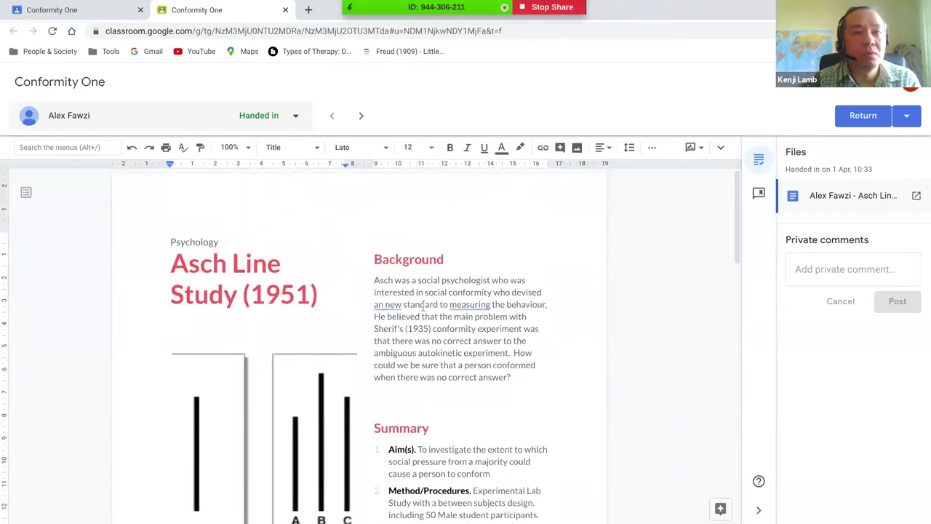
pyautogui.scroll(-3, 422, 306)
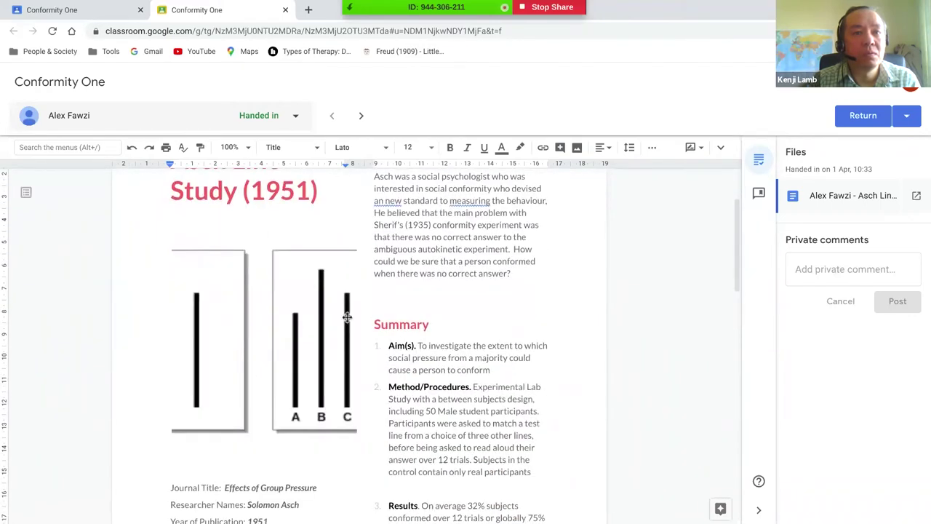
pyautogui.scroll(3, 347, 317)
pyautogui.scroll(-5, 348, 313)
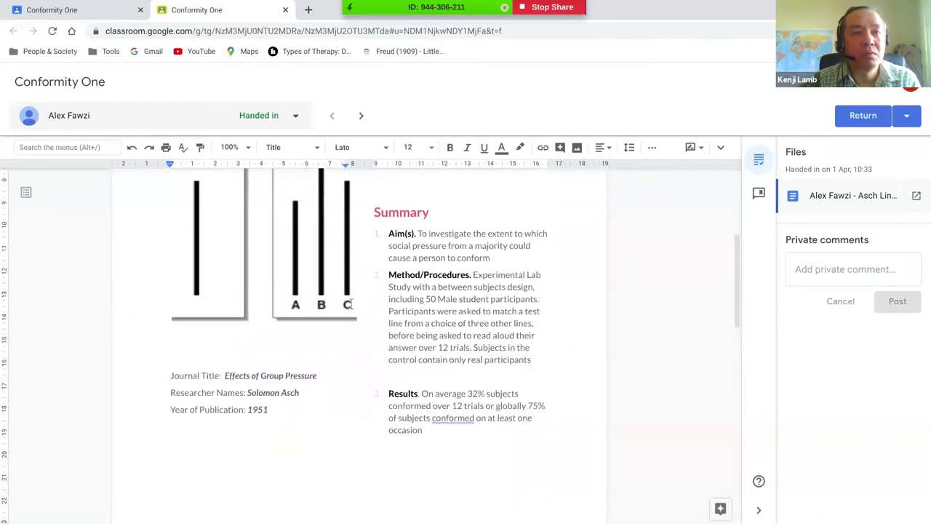
pyautogui.scroll(5, 347, 304)
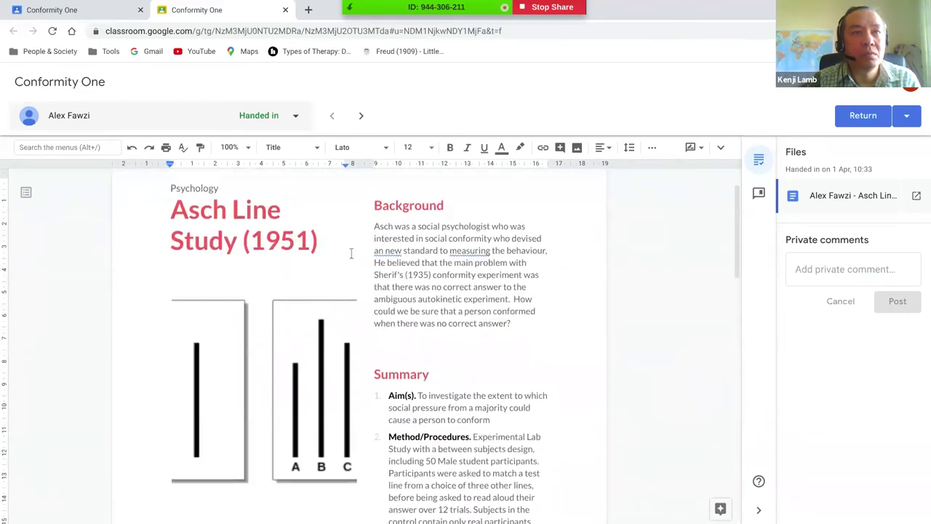
pyautogui.scroll(-2, 411, 261)
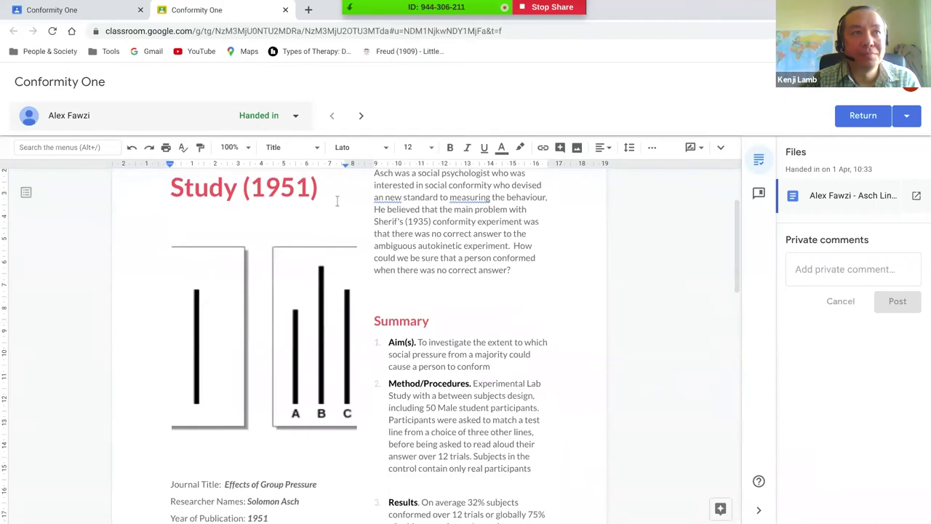
pyautogui.scroll(-4, 463, 233)
pyautogui.scroll(3, 451, 243)
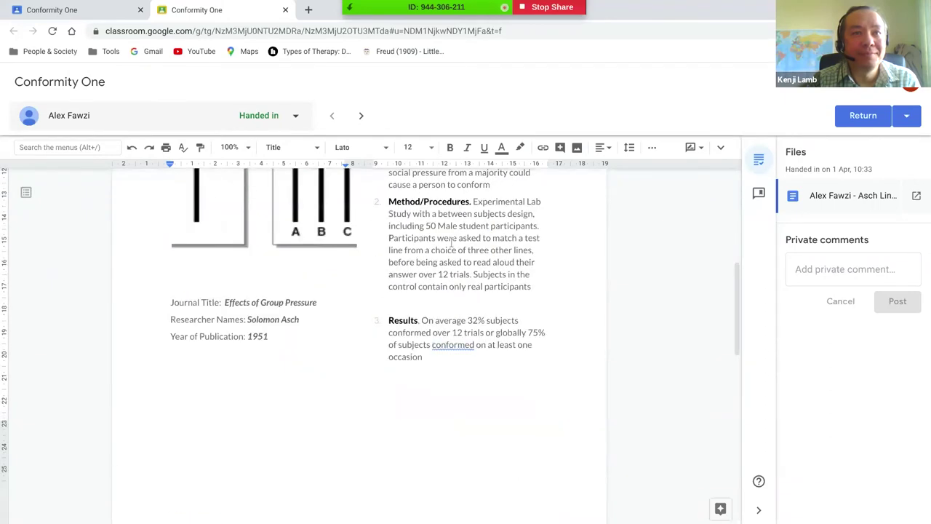
pyautogui.scroll(-4, 447, 241)
pyautogui.scroll(-4, 448, 241)
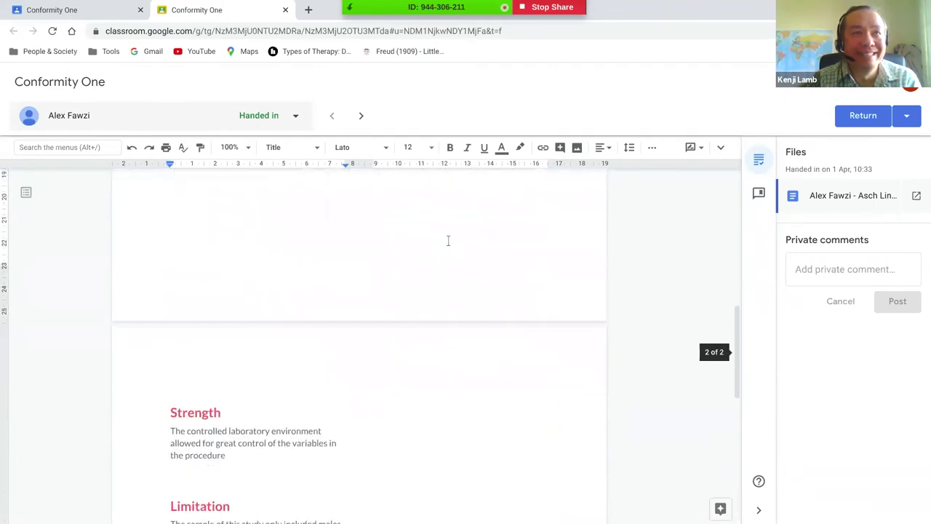
# Suggest replacing "measuring" with "measure" in the Background paragraph of the Asch Line Study submission
pyautogui.scroll(15, 440, 247)
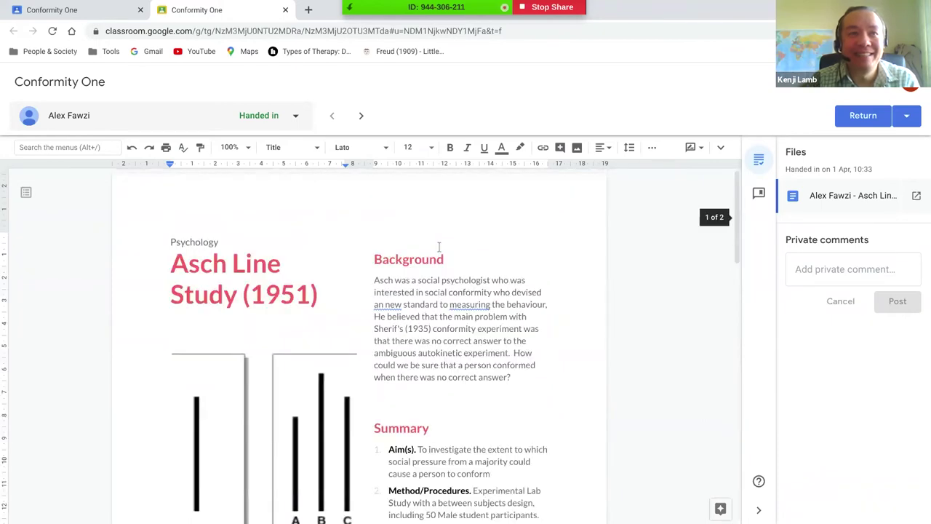
pyautogui.scroll(-4, 428, 256)
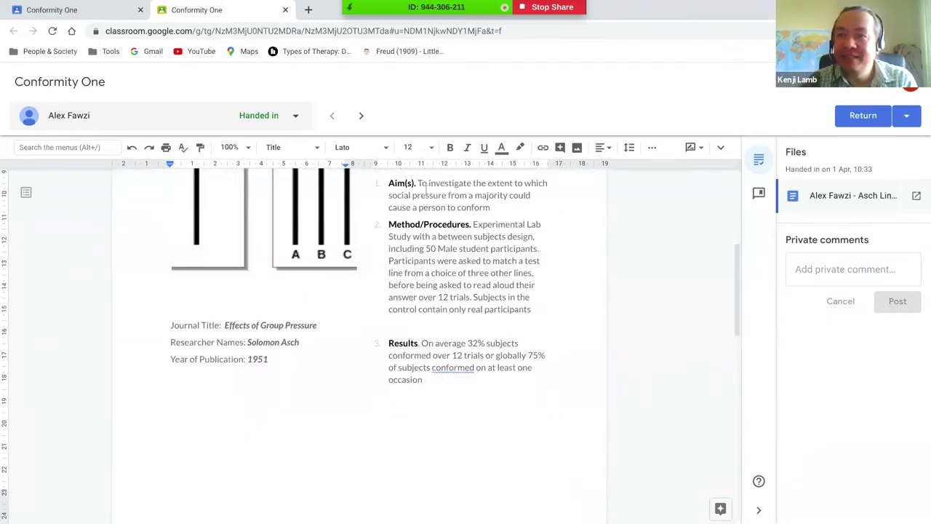
pyautogui.scroll(1, 399, 307)
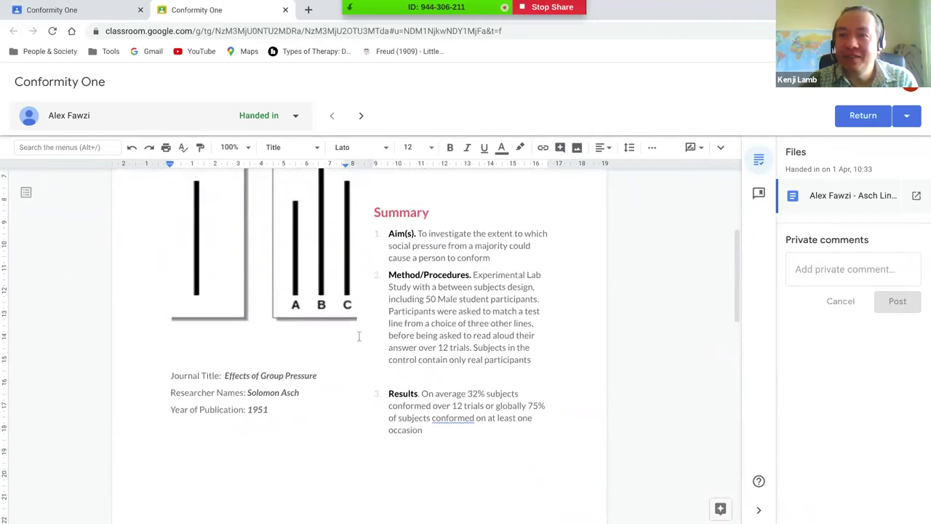
pyautogui.scroll(-11, 349, 345)
pyautogui.scroll(13, 402, 338)
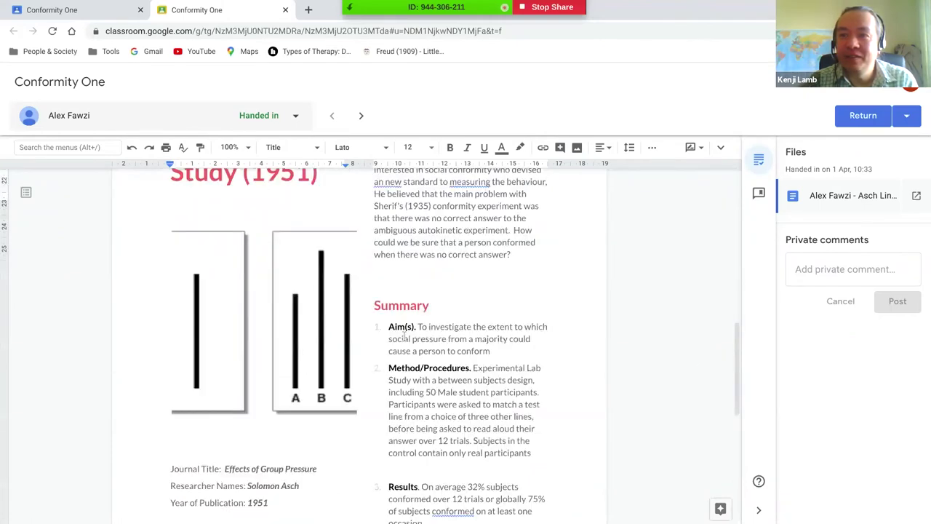
pyautogui.scroll(2, 405, 335)
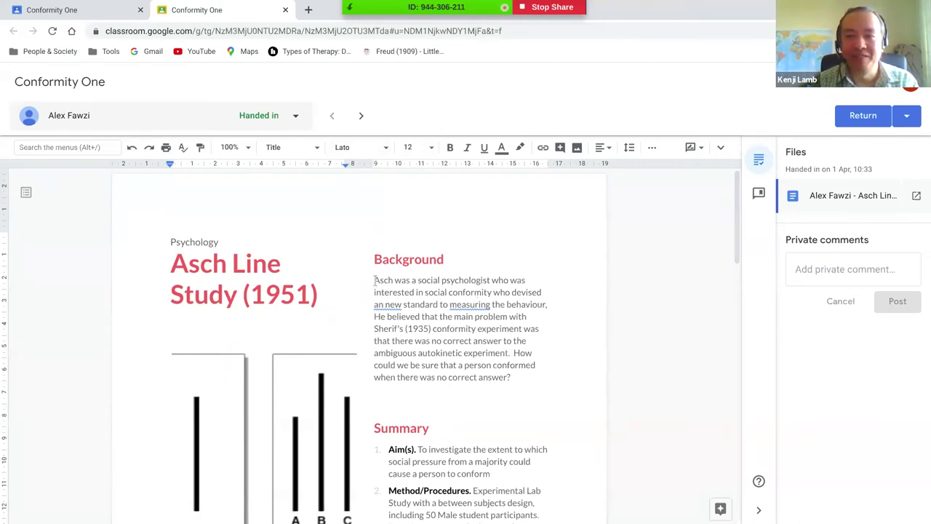
pyautogui.moveTo(374, 280); pyautogui.dragTo(422, 292)
pyautogui.click(405, 291)
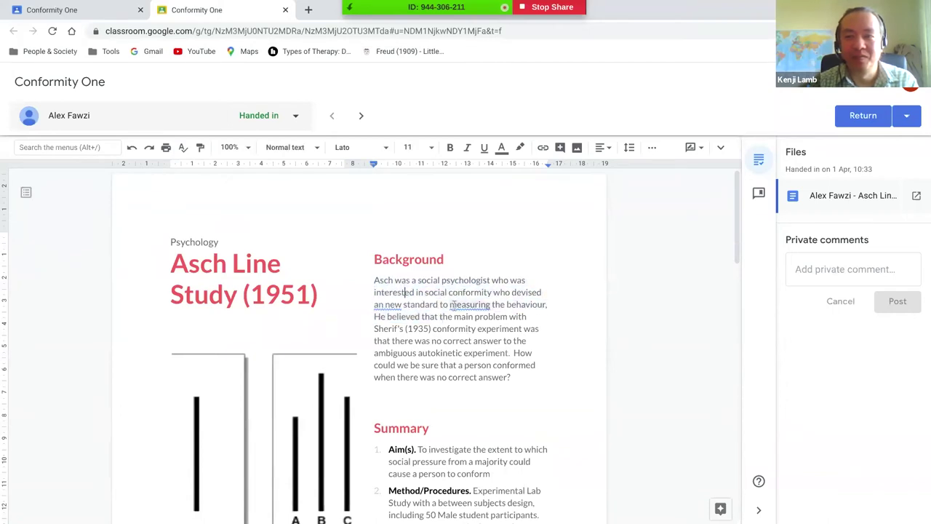
pyautogui.rightClick(461, 304)
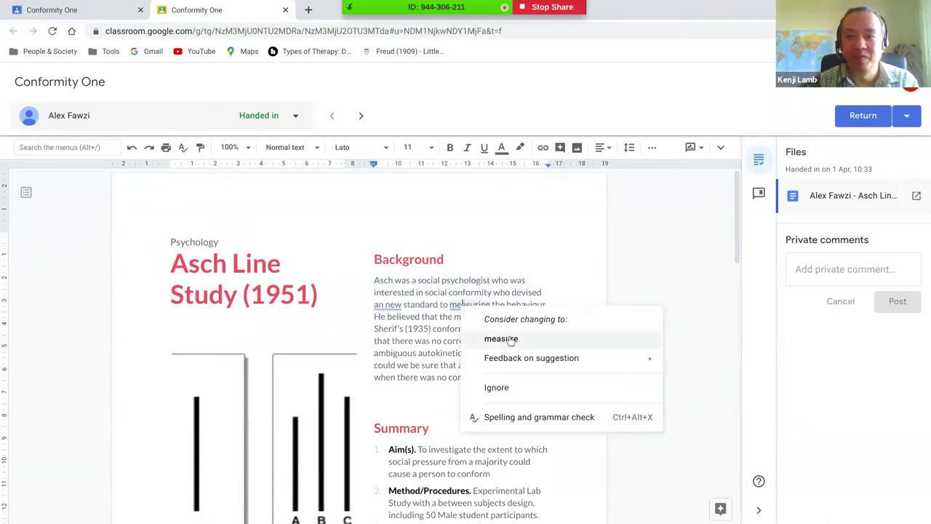
pyautogui.click(504, 339)
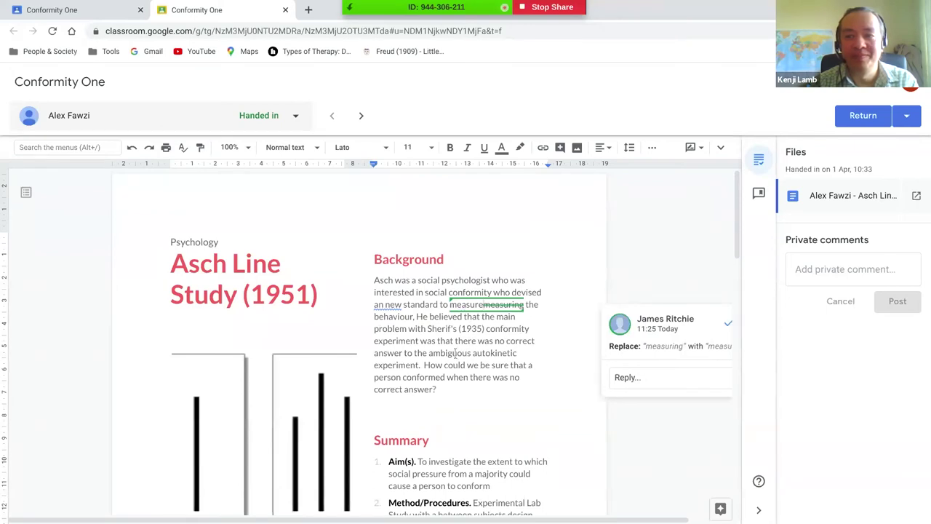
# Bring the full suggestion card into view and accept the replacement of "measuring" with "measure"
pyautogui.scroll(-2, 456, 353)
pyautogui.scroll(-1, 419, 304)
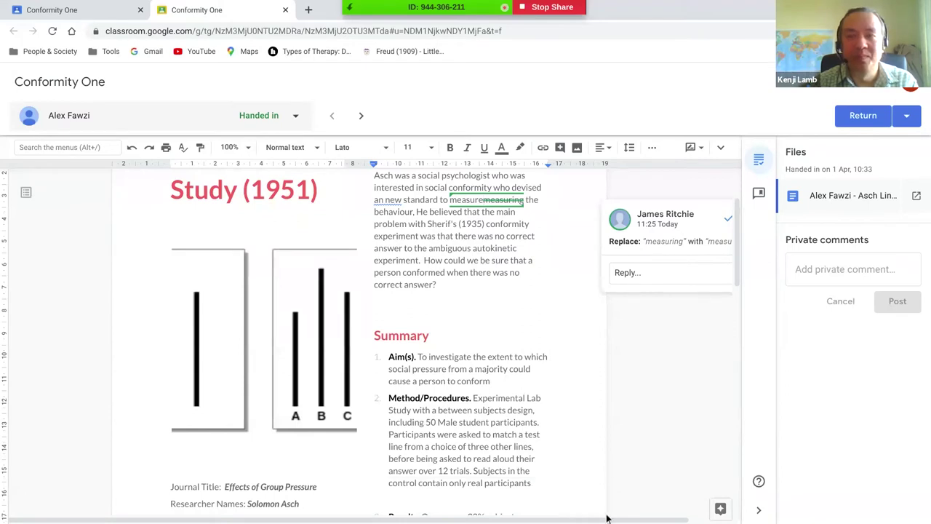
pyautogui.moveTo(607, 518); pyautogui.dragTo(648, 518)
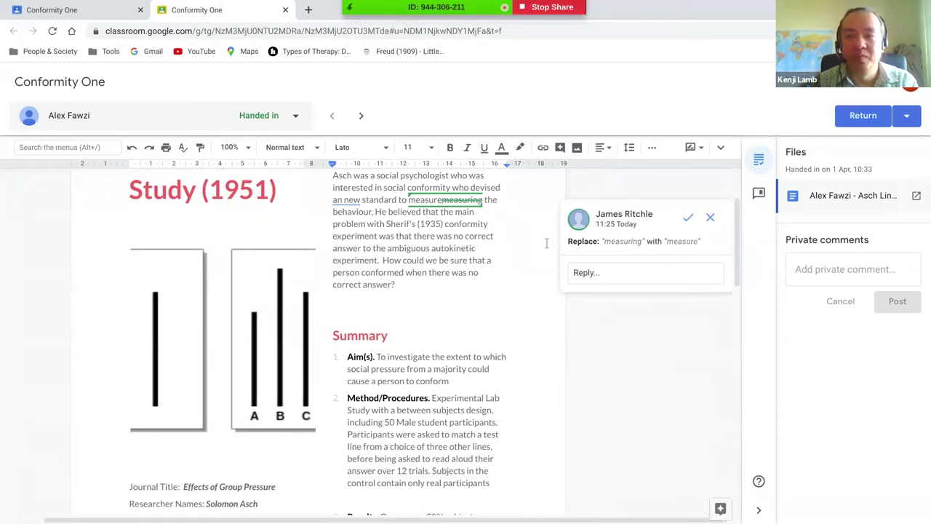
pyautogui.click(688, 217)
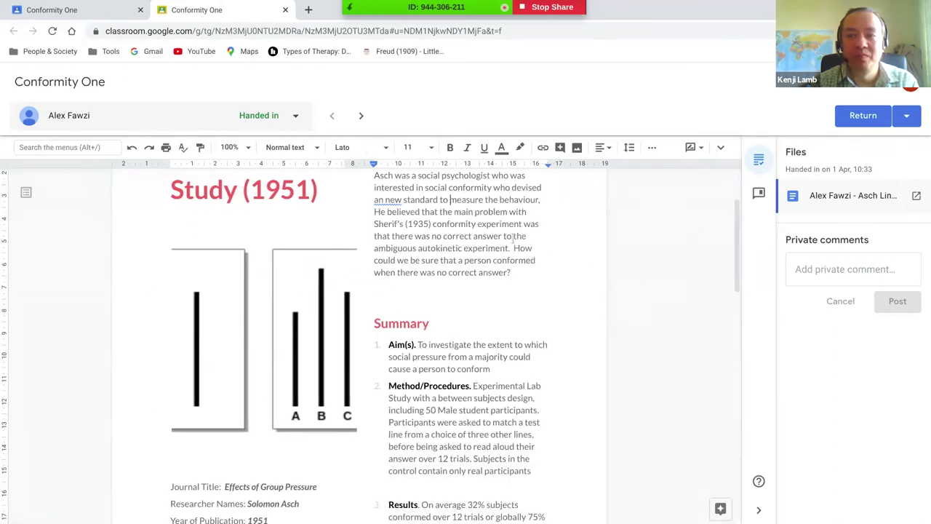
# Add the comment "Great Great work, well done!" to the Aim(s) item in the Summary section
pyautogui.scroll(1, 513, 236)
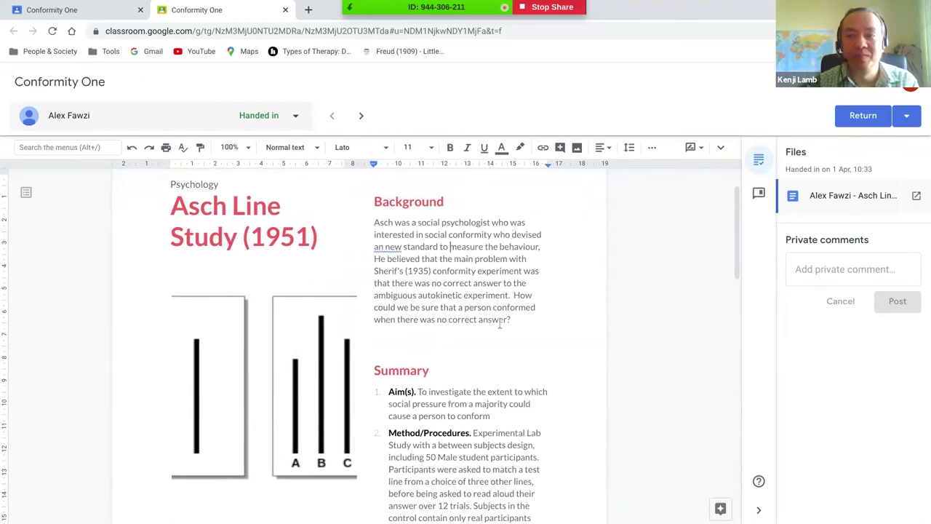
pyautogui.scroll(-3, 499, 325)
pyautogui.moveTo(494, 306); pyautogui.dragTo(387, 283)
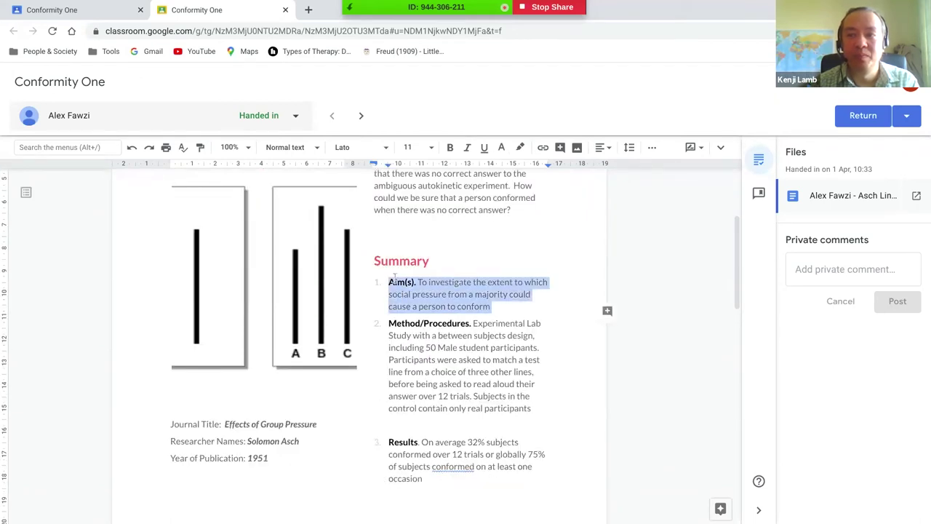
pyautogui.click(608, 316)
pyautogui.write('Great w')
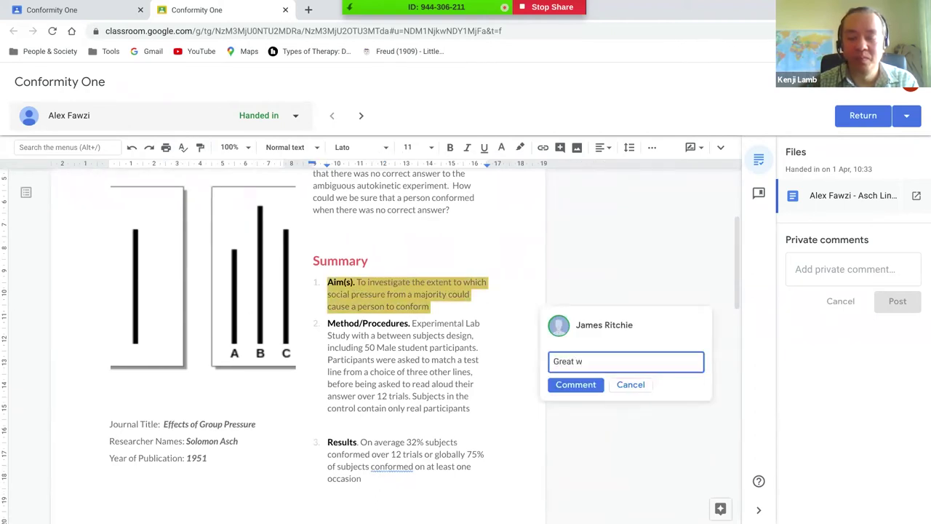
pyautogui.write('or')
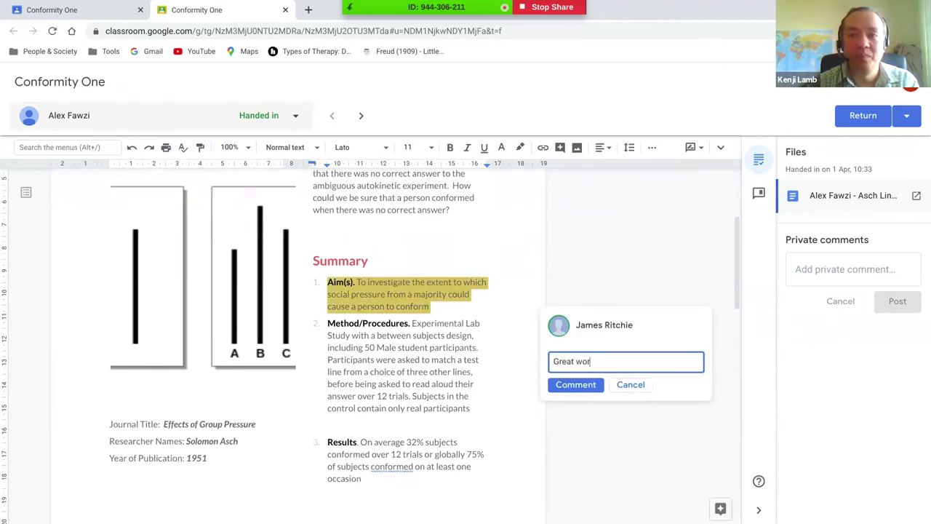
pyautogui.write('k')
pyautogui.click(624, 388)
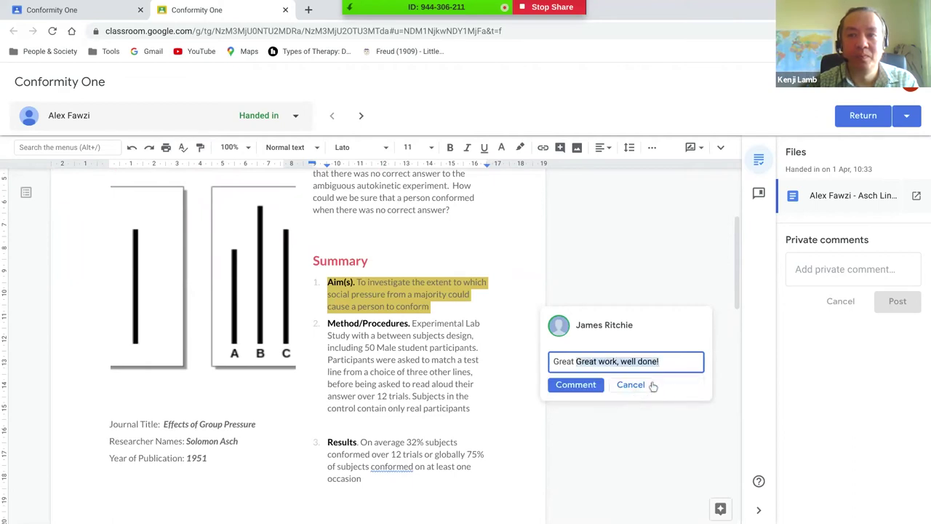
pyautogui.click(574, 385)
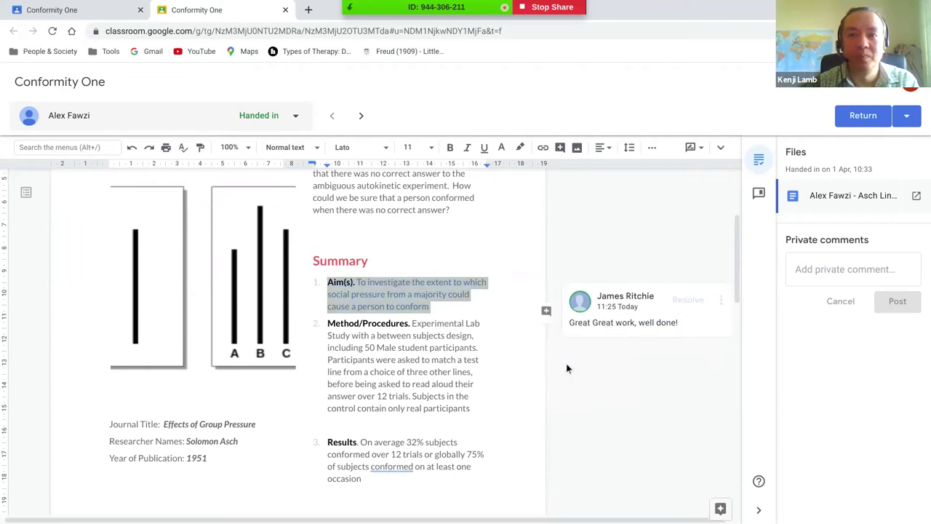
pyautogui.click(648, 383)
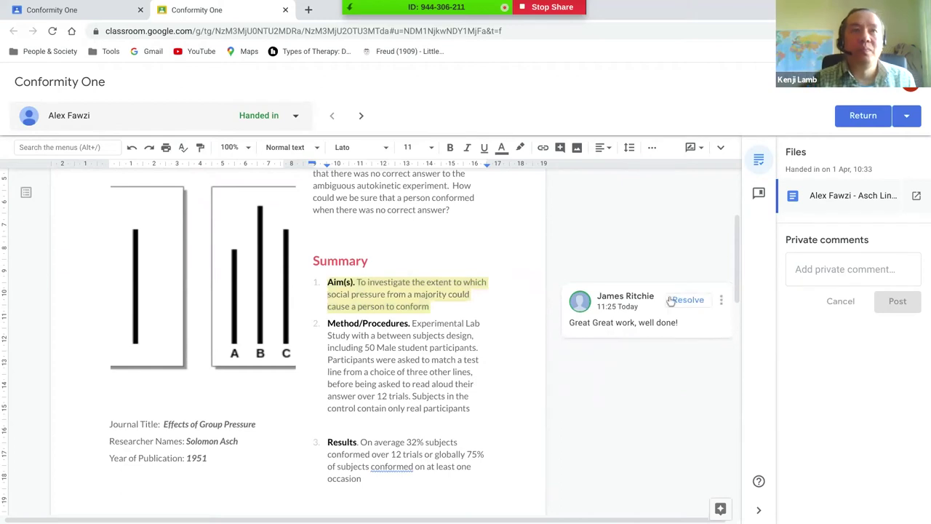
pyautogui.click(516, 277)
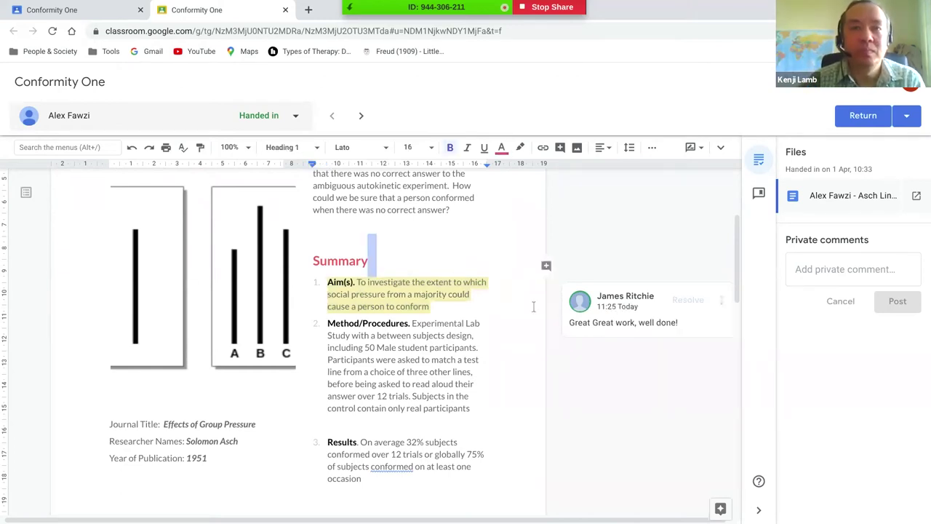
# Start an empty private comment to the student and look over the Strength and Limitation sections
pyautogui.click(847, 270)
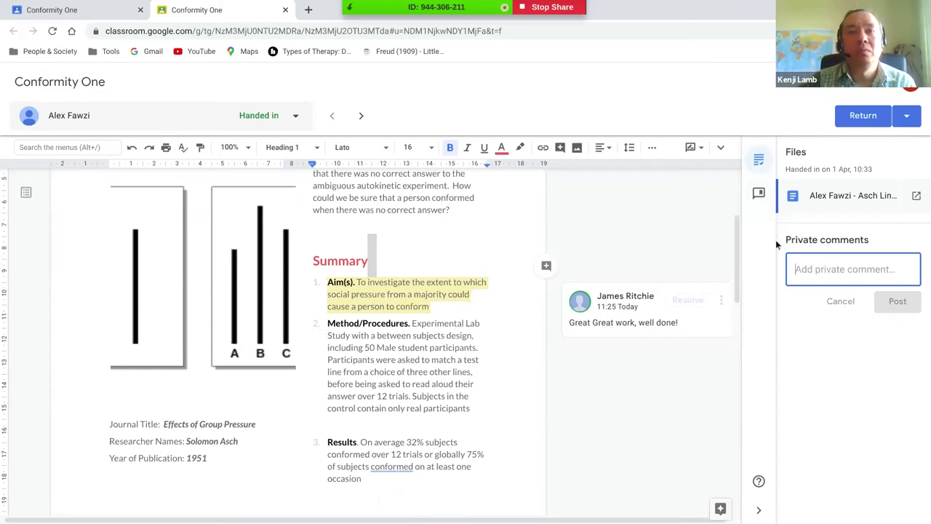
pyautogui.scroll(-15, 332, 315)
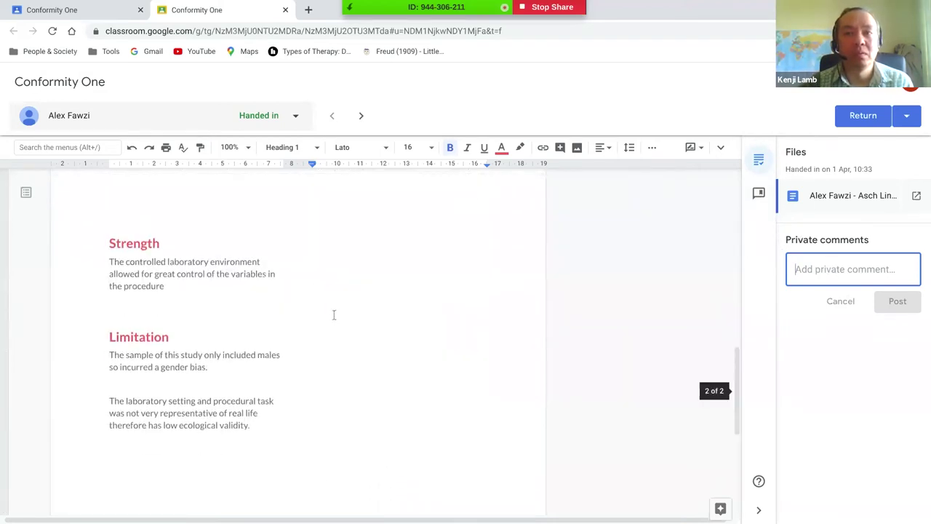
pyautogui.scroll(14, 332, 316)
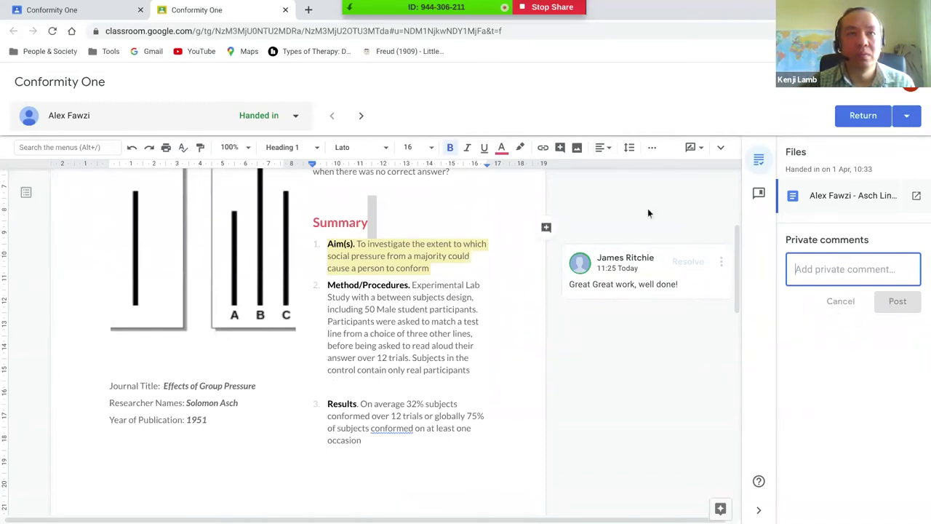
# Switch the submission from Suggesting to Editing mode and place the cursor in the Method/Procedures text
pyautogui.click(695, 150)
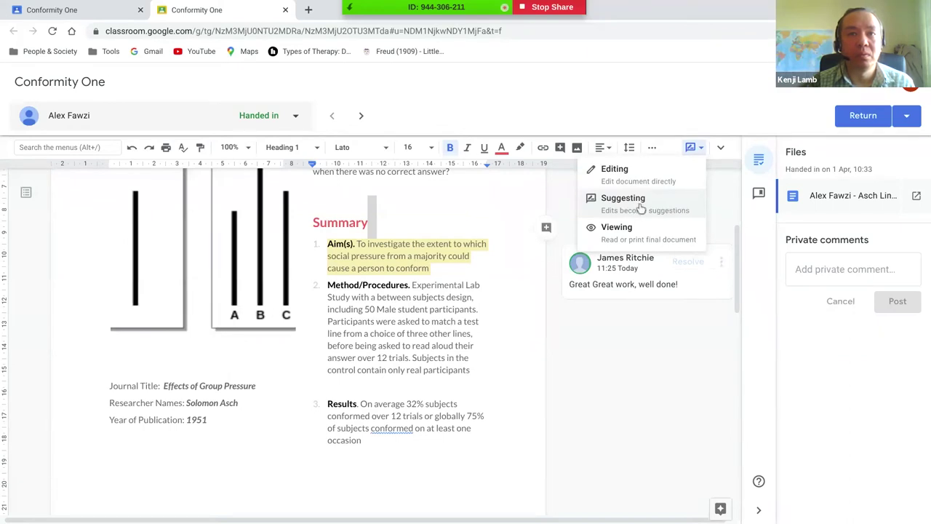
pyautogui.click(609, 174)
pyautogui.click(439, 309)
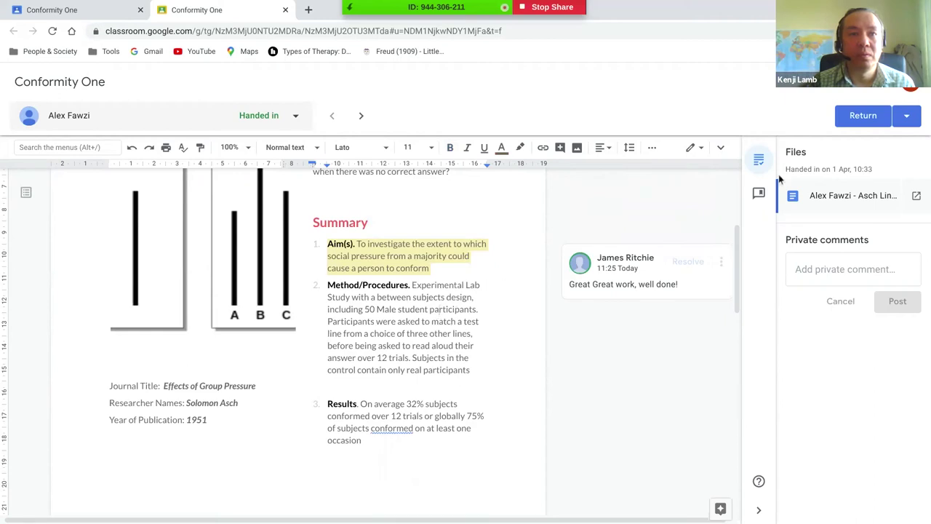
# Look over the whole marked submission, open the confirmation for returning it to the student, and cancel
pyautogui.scroll(3, 627, 227)
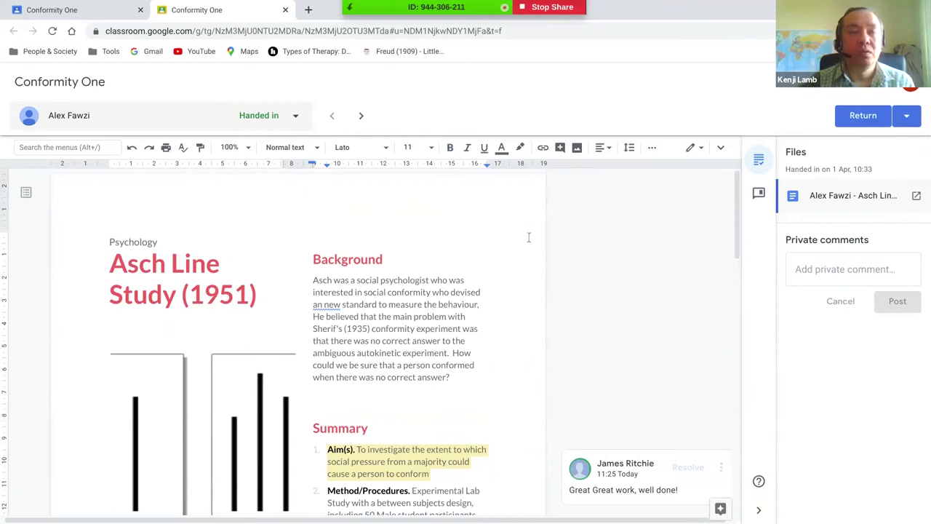
pyautogui.scroll(-2, 521, 270)
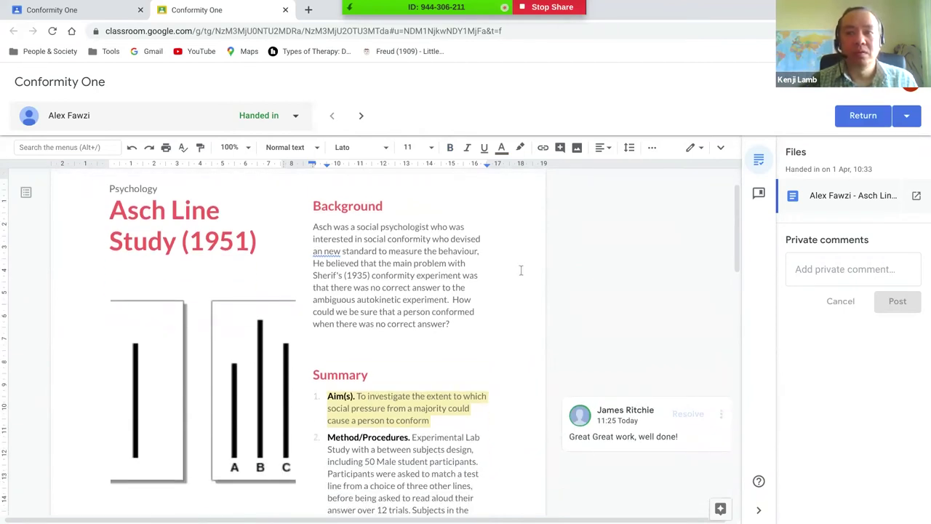
pyautogui.scroll(-5, 521, 270)
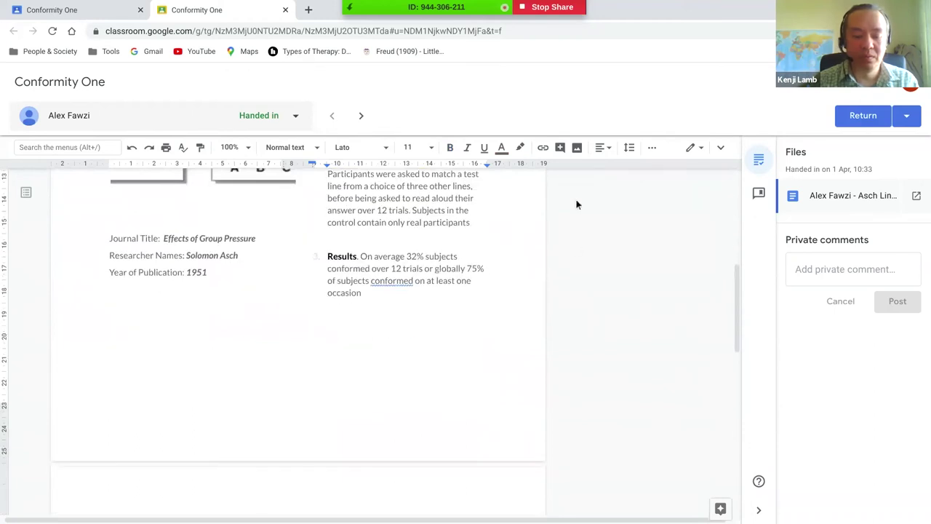
pyautogui.scroll(-6, 347, 291)
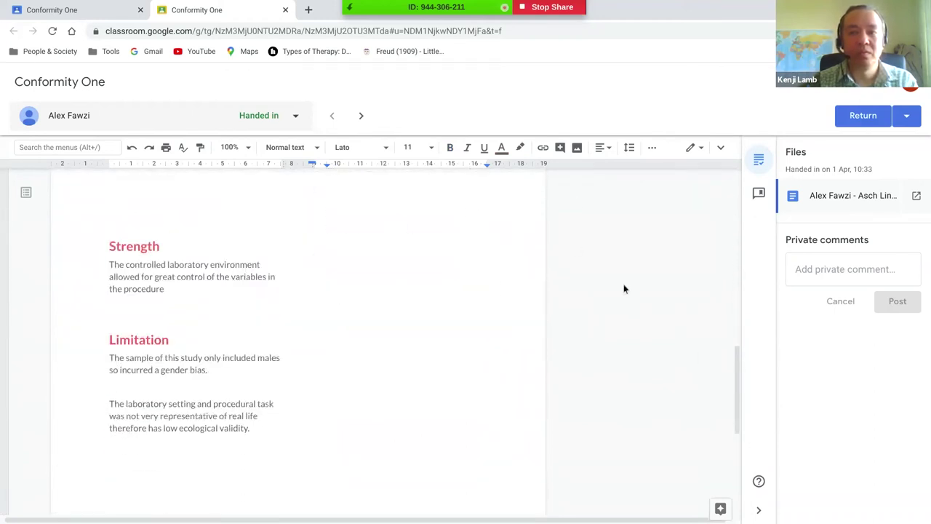
pyautogui.scroll(5, 665, 299)
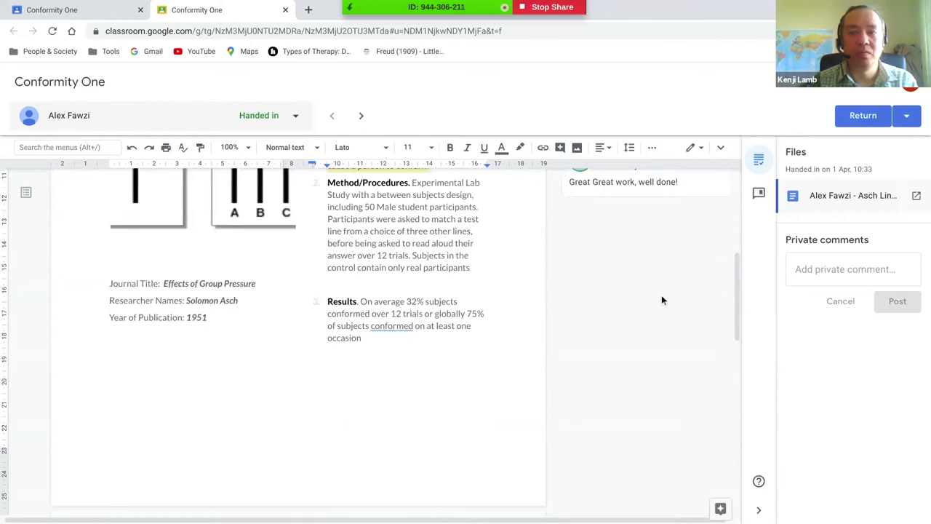
pyautogui.click(865, 117)
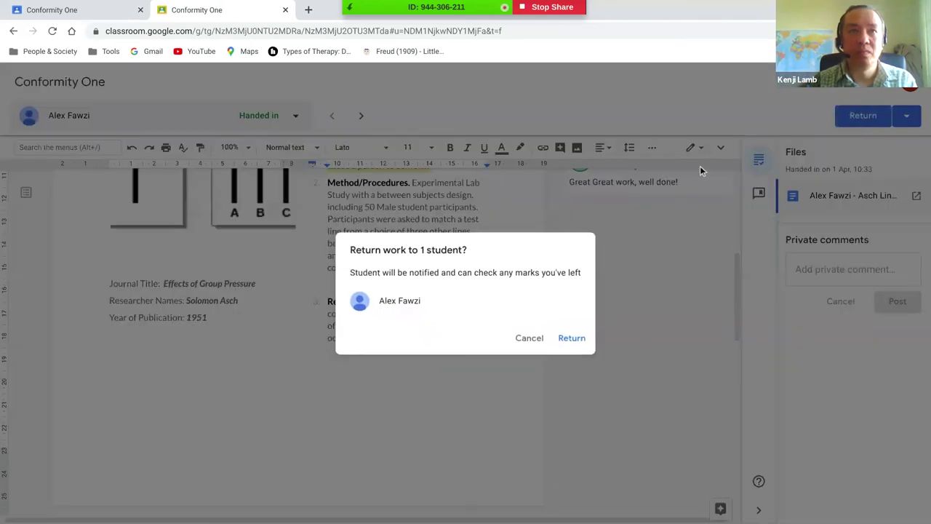
pyautogui.click(529, 339)
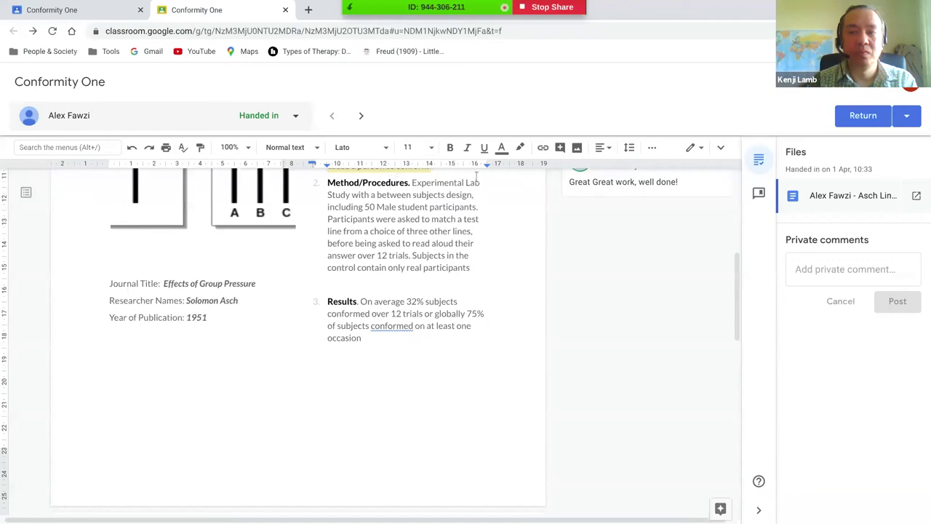
# View the options for returning one or multiple submissions and go back to Conformity One's student work overview
pyautogui.scroll(5, 398, 179)
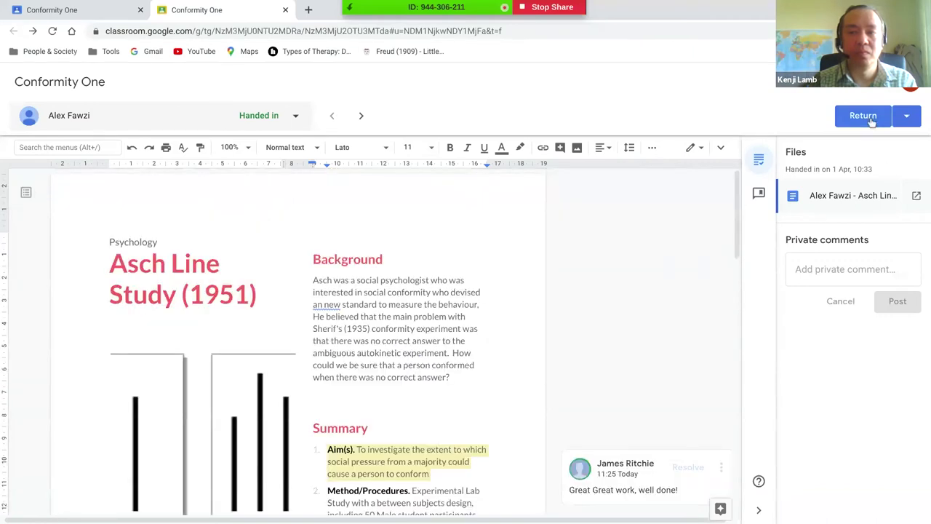
pyautogui.click(906, 118)
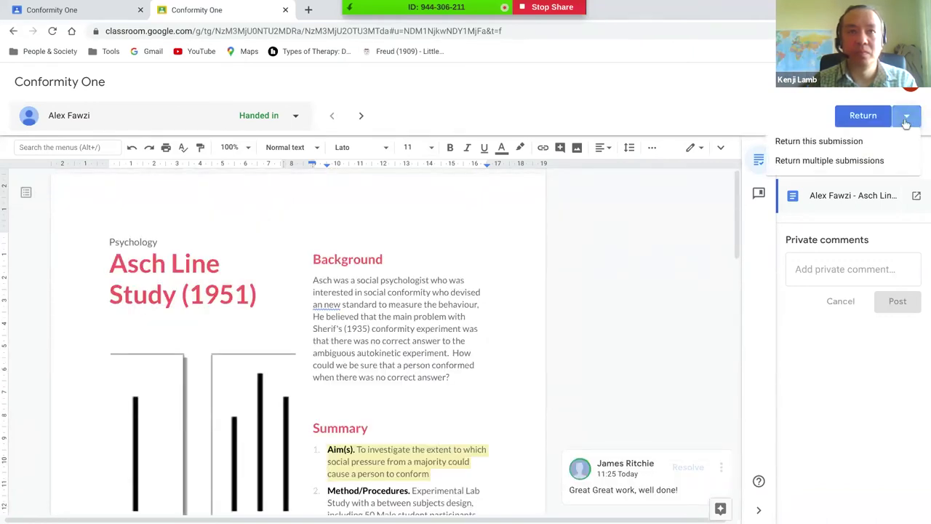
pyautogui.click(450, 259)
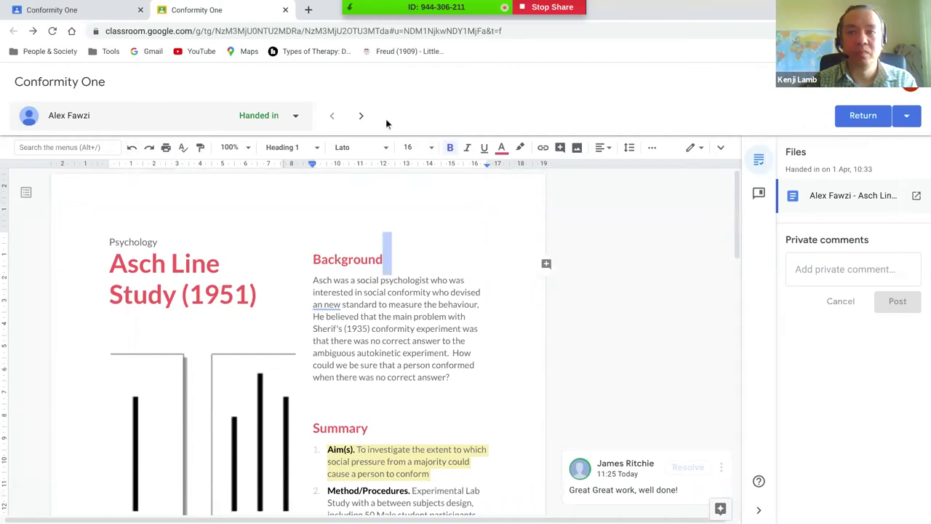
pyautogui.click(105, 8)
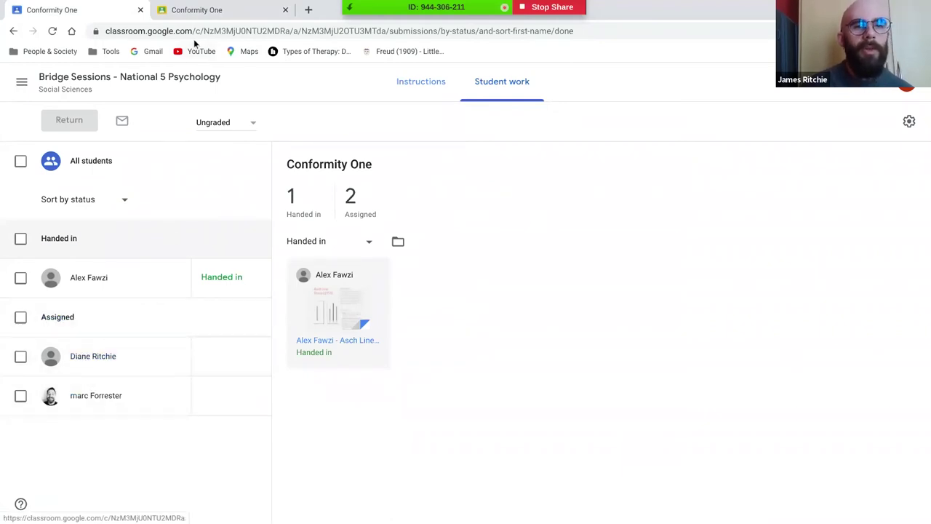
# Browse the other students' Conformity One submissions in the marking view, then close that view
pyautogui.click(196, 9)
pyautogui.click(359, 115)
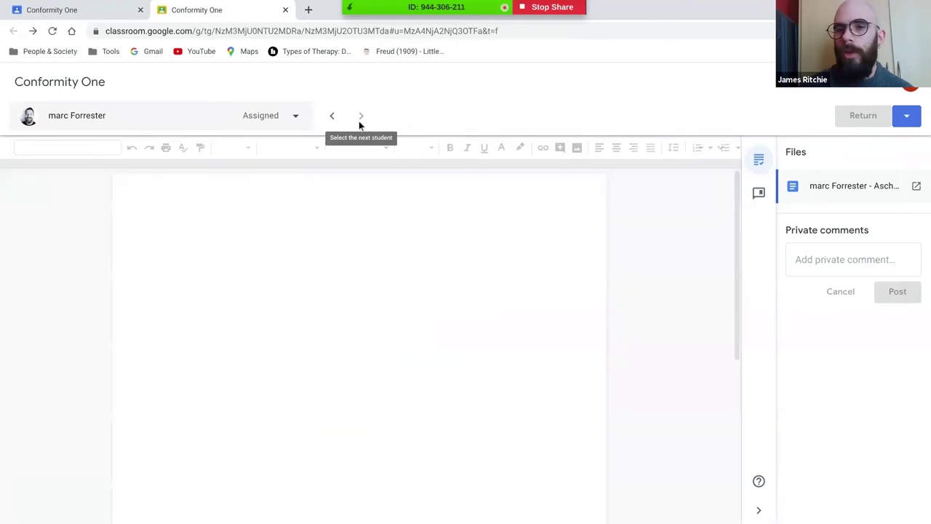
pyautogui.scroll(-4, 351, 290)
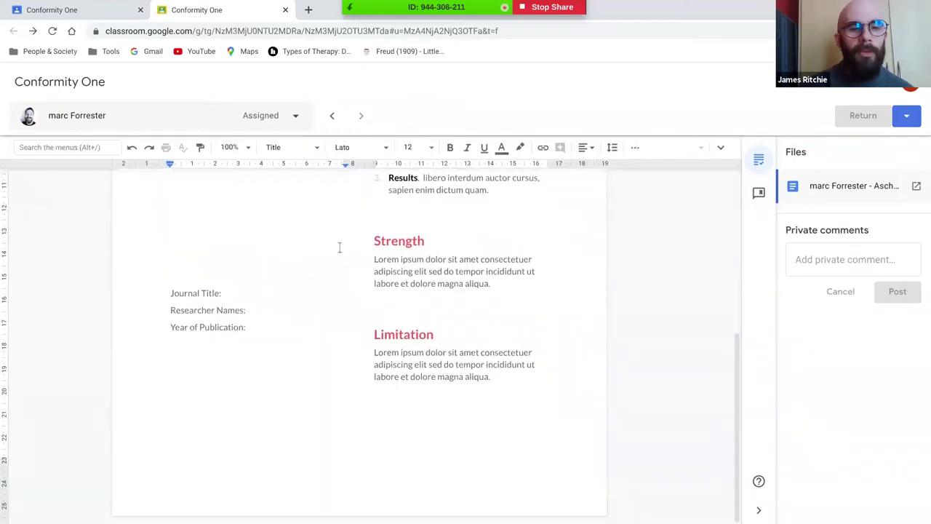
pyautogui.click(334, 116)
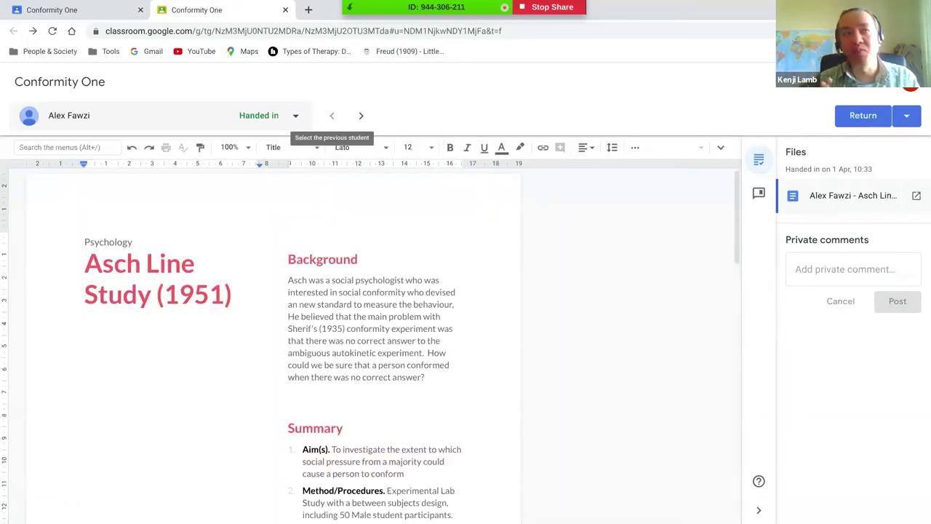
pyautogui.click(91, 10)
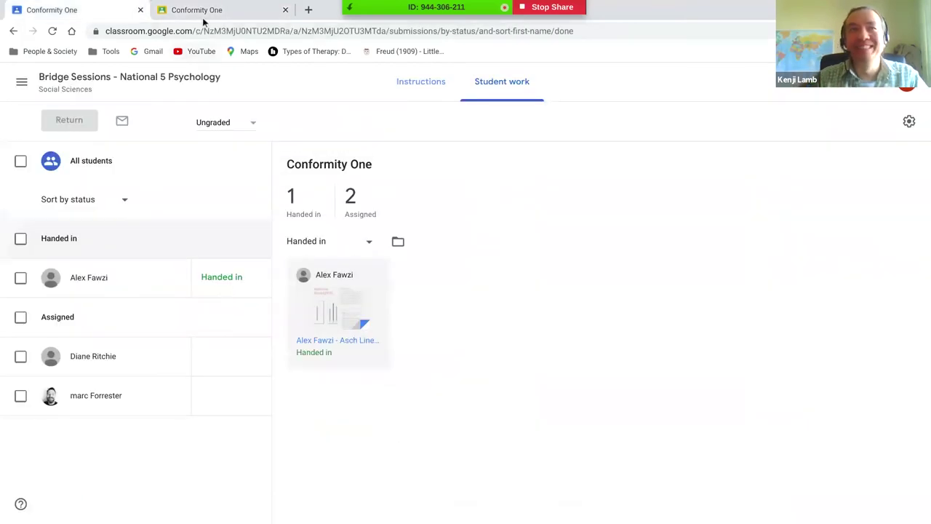
pyautogui.click(200, 10)
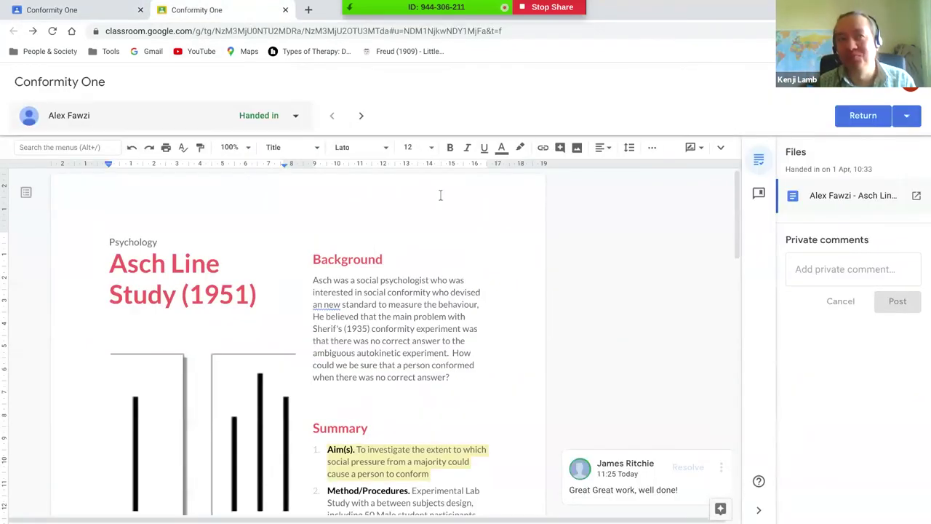
pyautogui.click(361, 116)
pyautogui.click(285, 11)
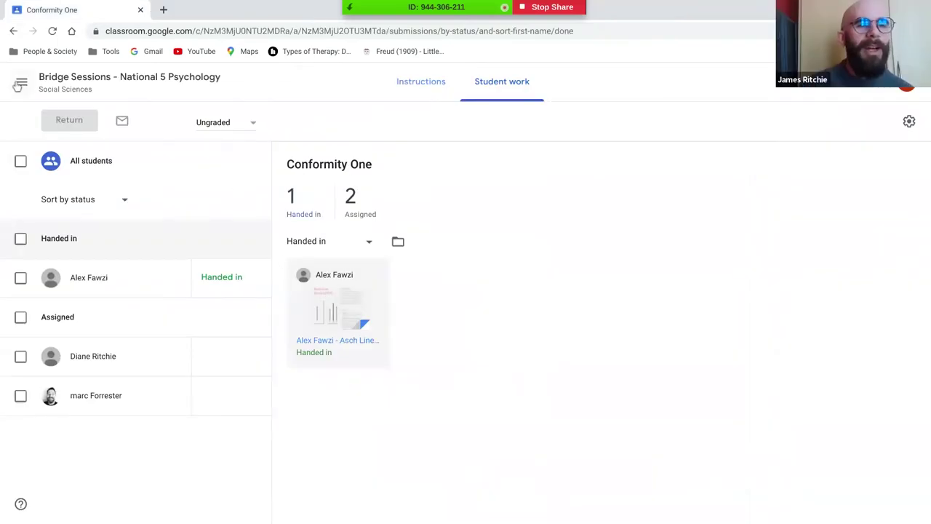
# Go to the class's Classwork, expand Conformity Two and open the handed-in student submission for marking
pyautogui.click(80, 77)
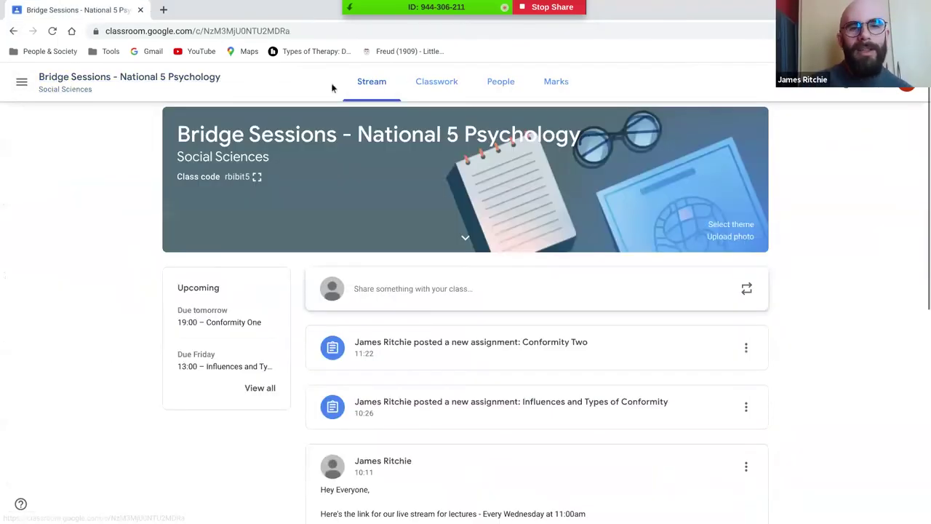
pyautogui.click(436, 82)
pyautogui.click(424, 285)
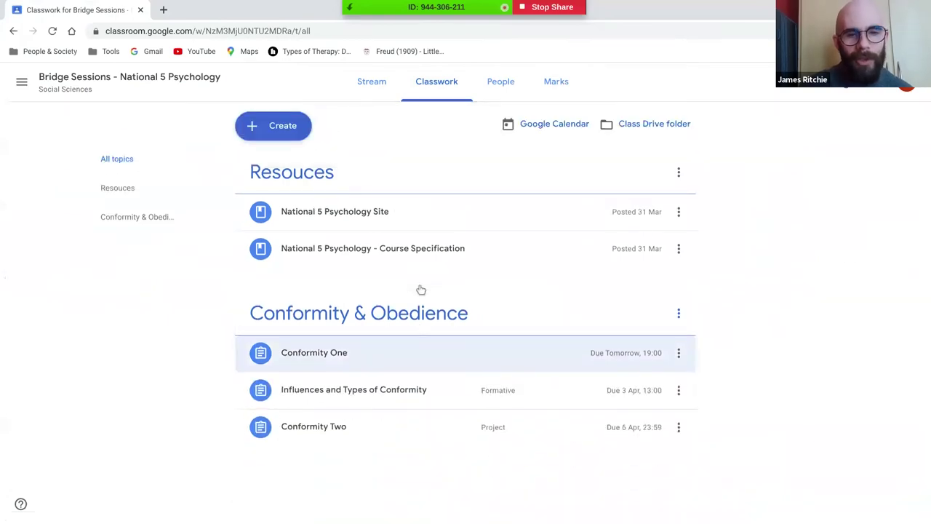
pyautogui.click(393, 437)
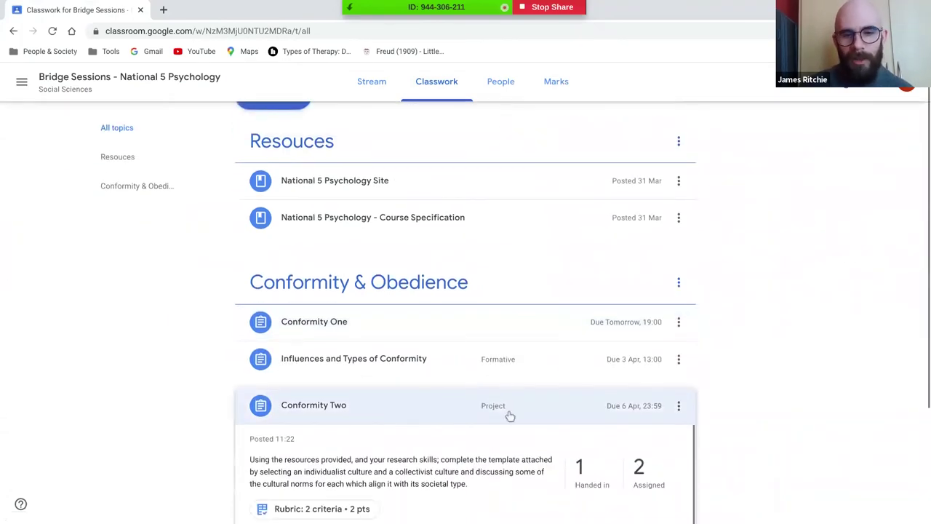
pyautogui.scroll(-3, 426, 354)
pyautogui.scroll(3, 601, 405)
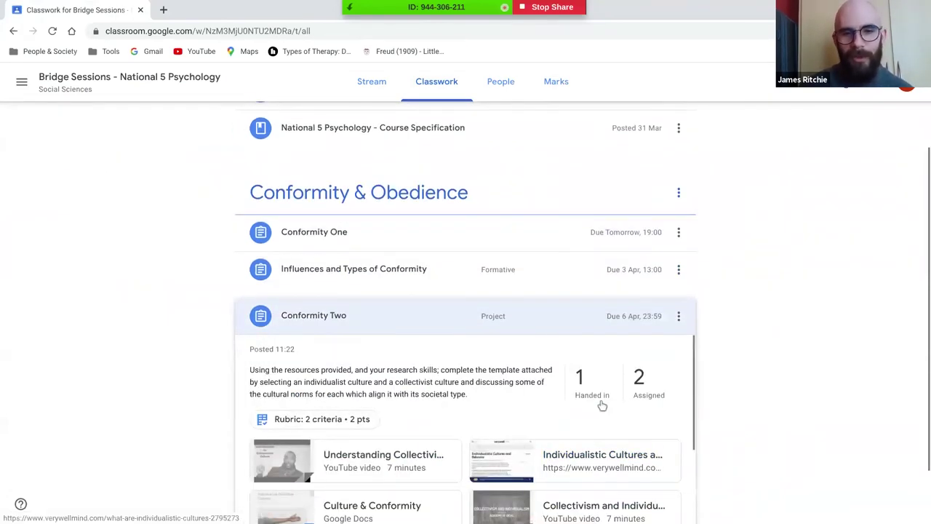
pyautogui.click(587, 393)
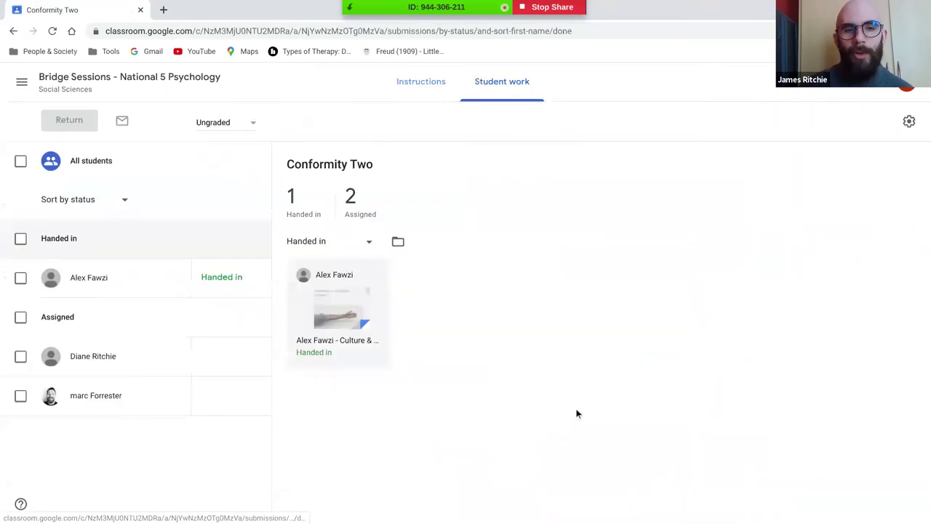
pyautogui.click(347, 303)
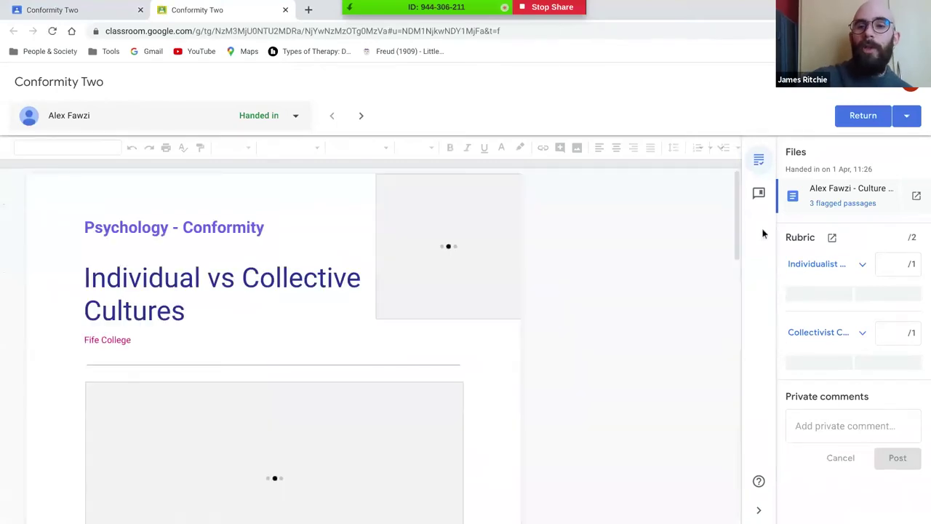
# Review the submission's Individualist Culture section and award 1 point for the Individualist rubric criterion
pyautogui.click(902, 265)
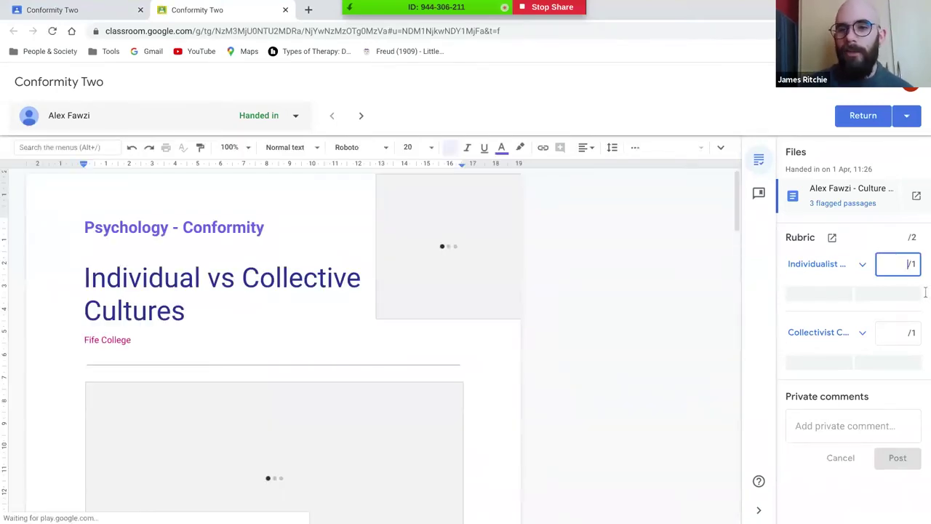
pyautogui.scroll(-2, 330, 270)
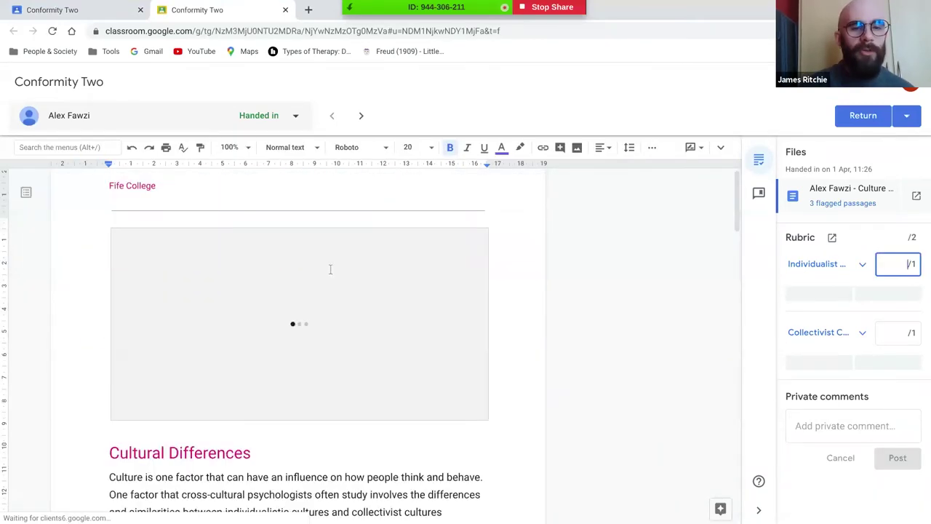
pyautogui.scroll(-2, 330, 266)
pyautogui.scroll(-6, 330, 264)
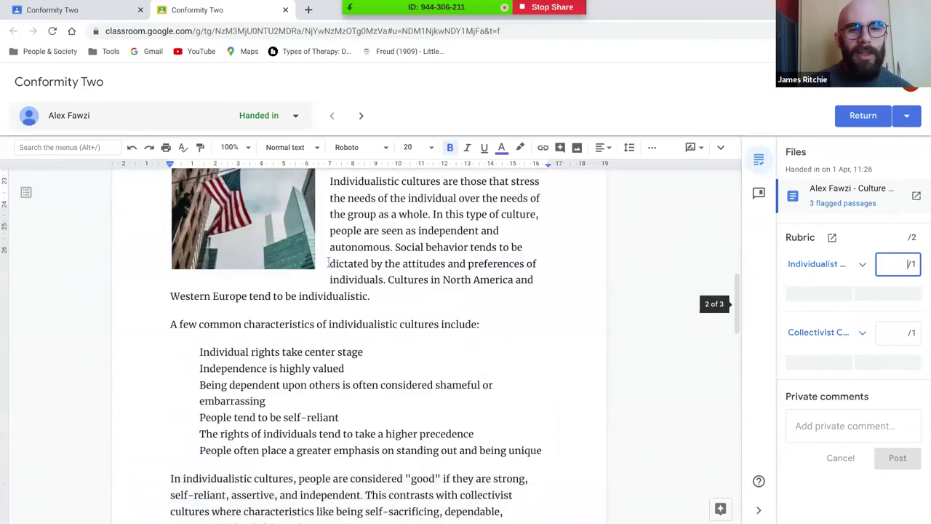
pyautogui.scroll(1, 329, 261)
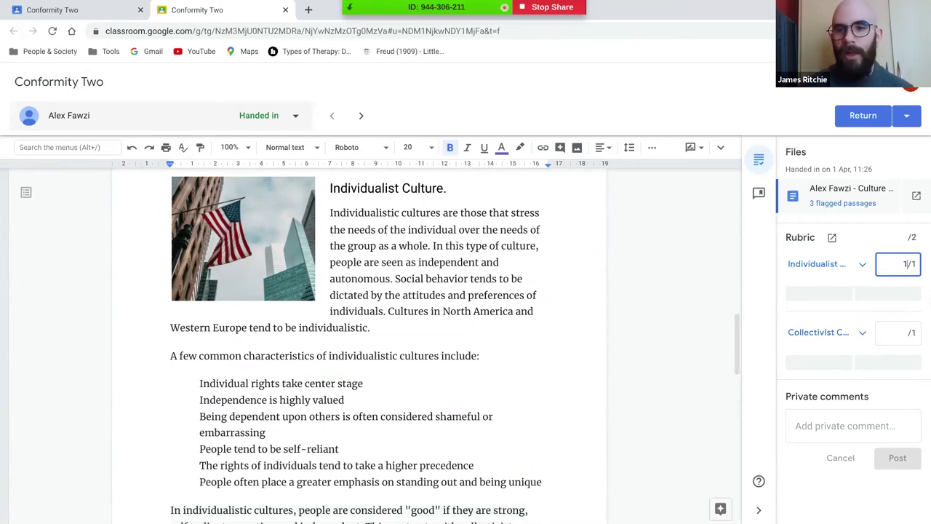
pyautogui.click(865, 308)
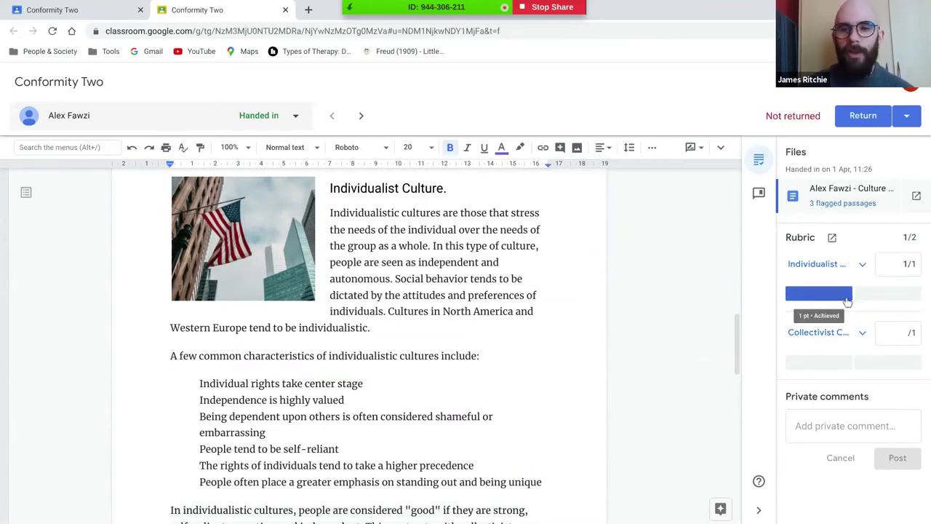
# Review the submission's collectivist culture section and award 1 point for the Collectivist rubric criterion
pyautogui.scroll(-5, 500, 293)
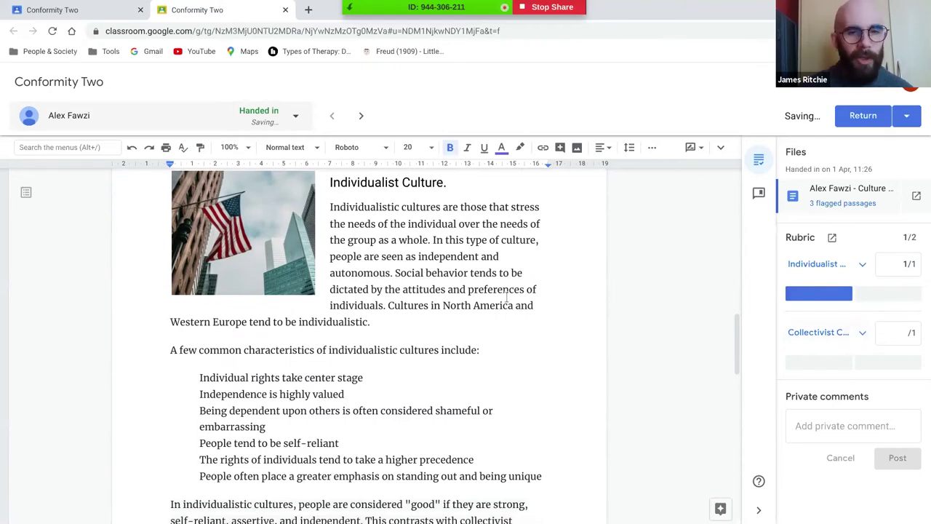
pyautogui.scroll(-6, 499, 293)
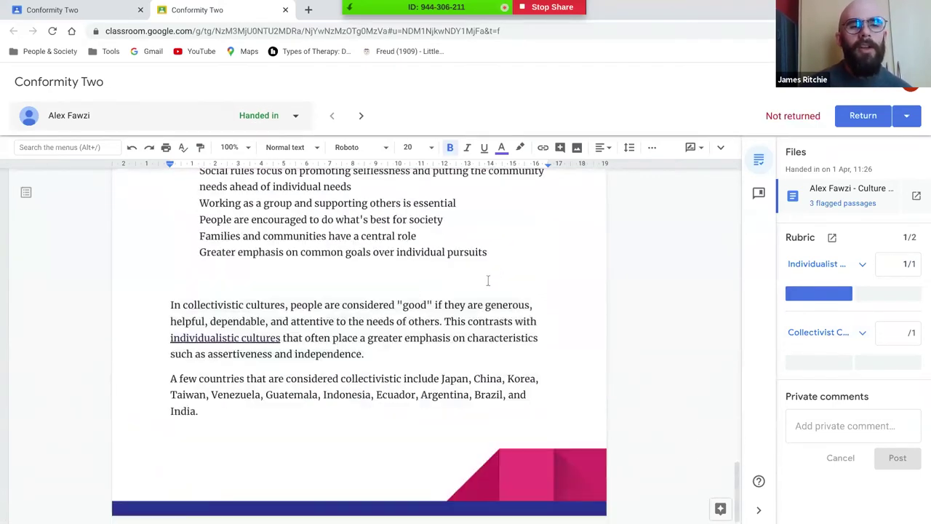
pyautogui.scroll(1, 488, 281)
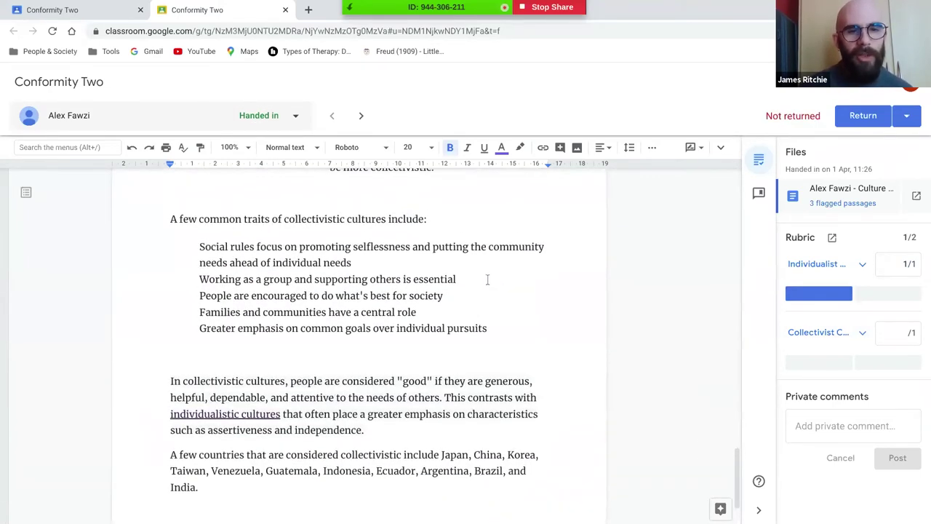
pyautogui.scroll(1, 487, 279)
pyautogui.click(490, 369)
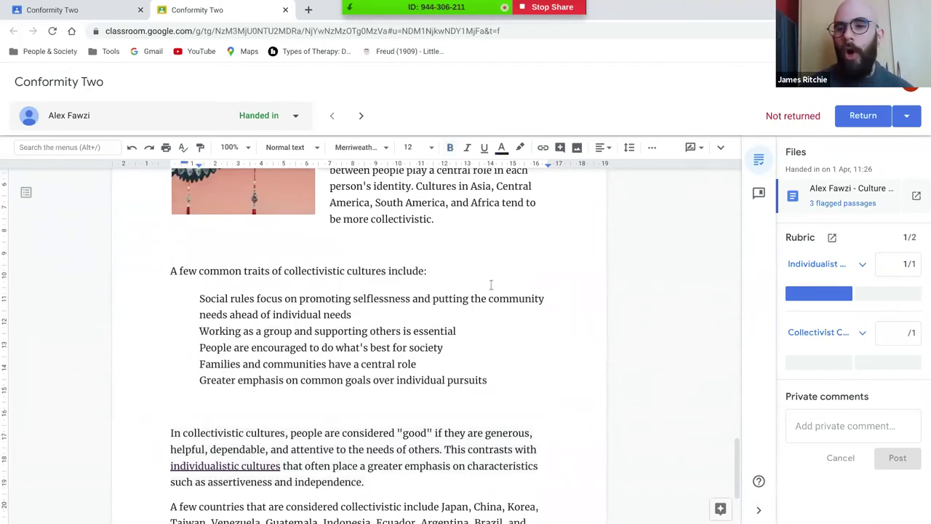
pyautogui.click(894, 335)
pyautogui.write('1')
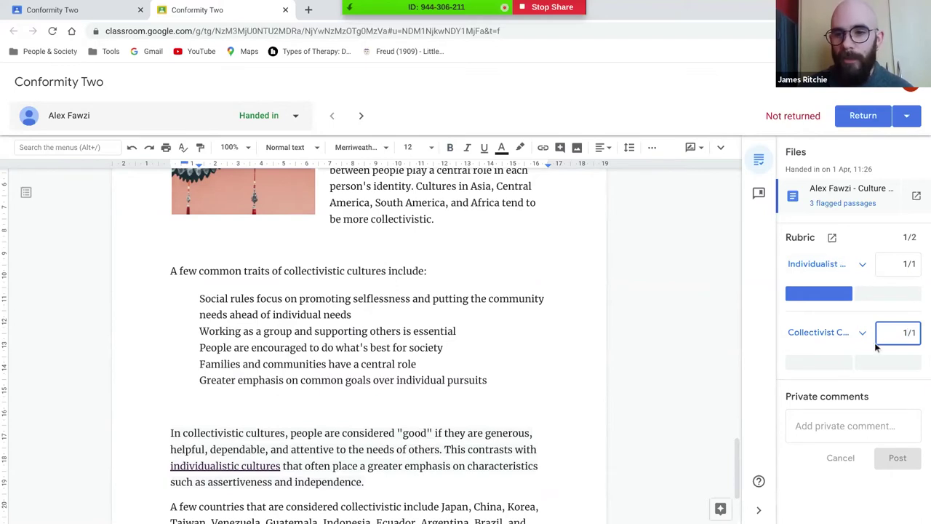
pyautogui.click(902, 391)
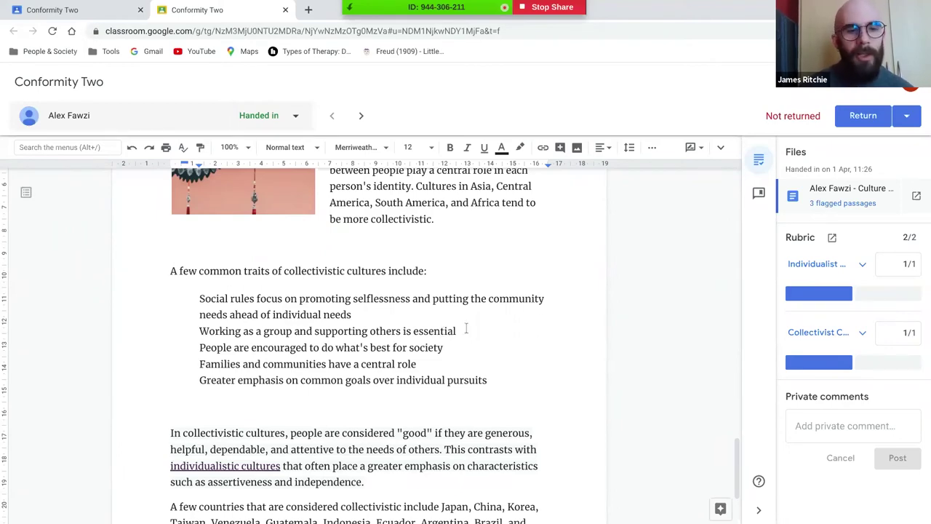
# Open the submission's originality report from its flagged passages and examine the highlighted text throughout the document
pyautogui.scroll(15, 470, 332)
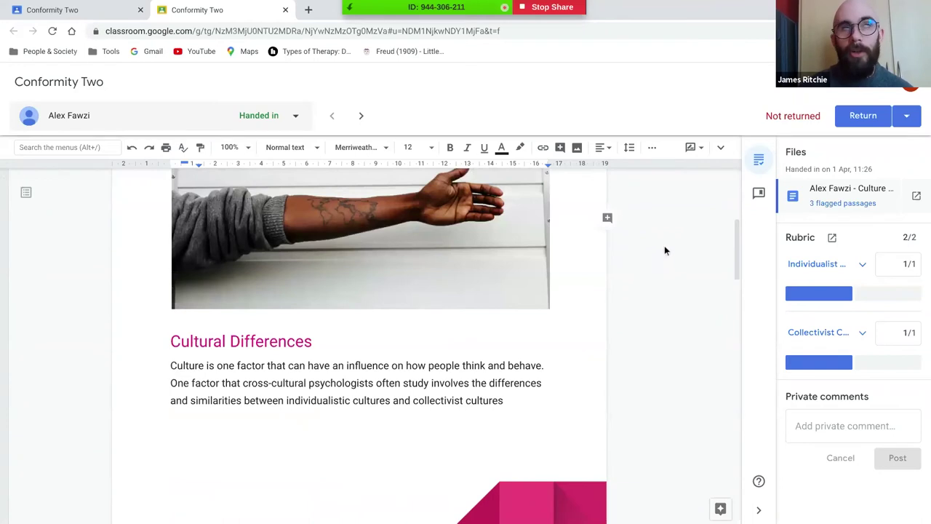
pyautogui.click(848, 204)
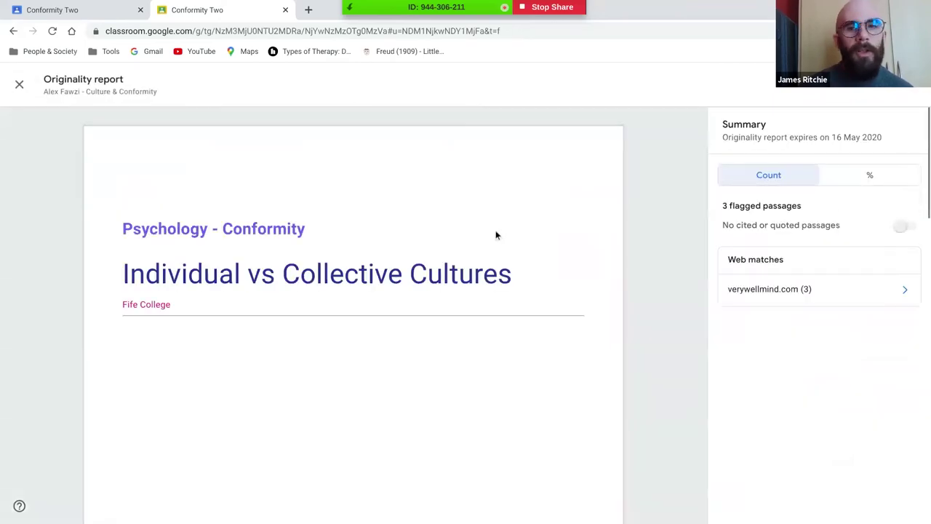
pyautogui.scroll(-6, 504, 225)
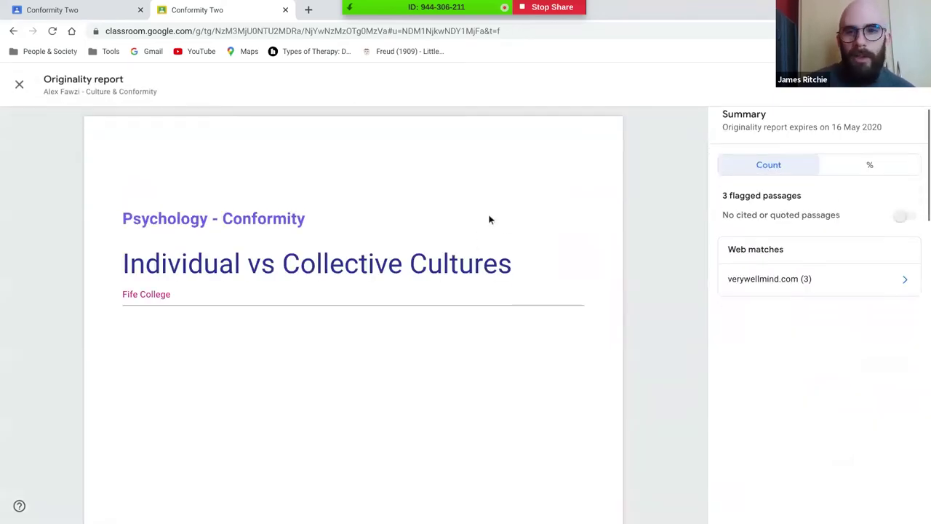
pyautogui.scroll(-8, 488, 218)
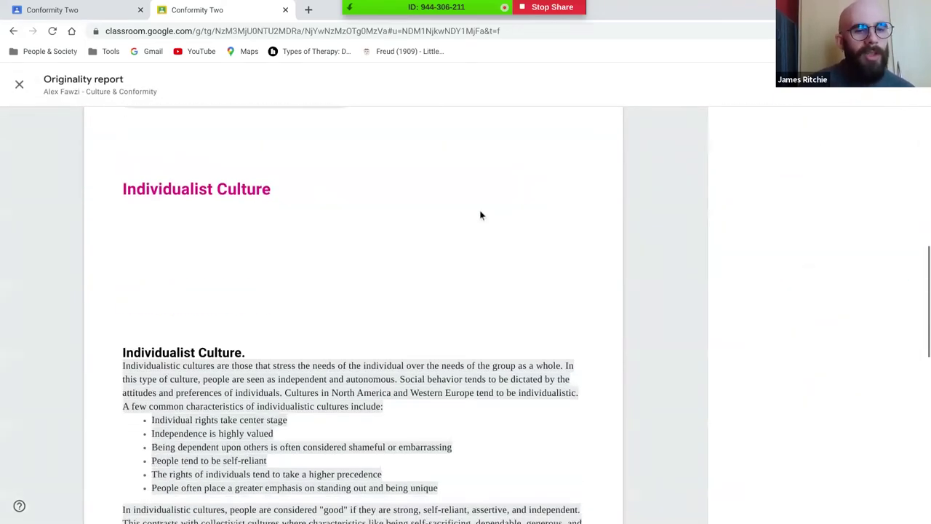
pyautogui.scroll(-2, 300, 218)
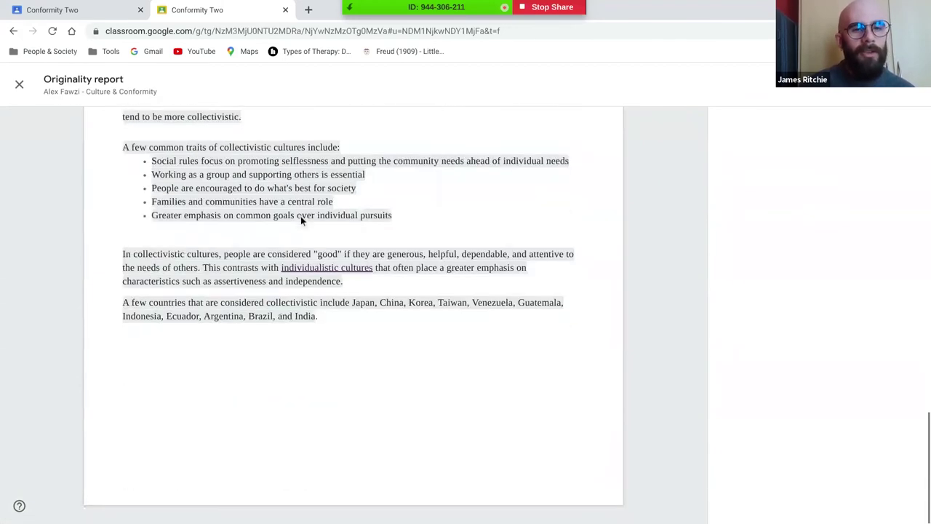
pyautogui.scroll(16, 301, 218)
pyautogui.scroll(-6, 301, 219)
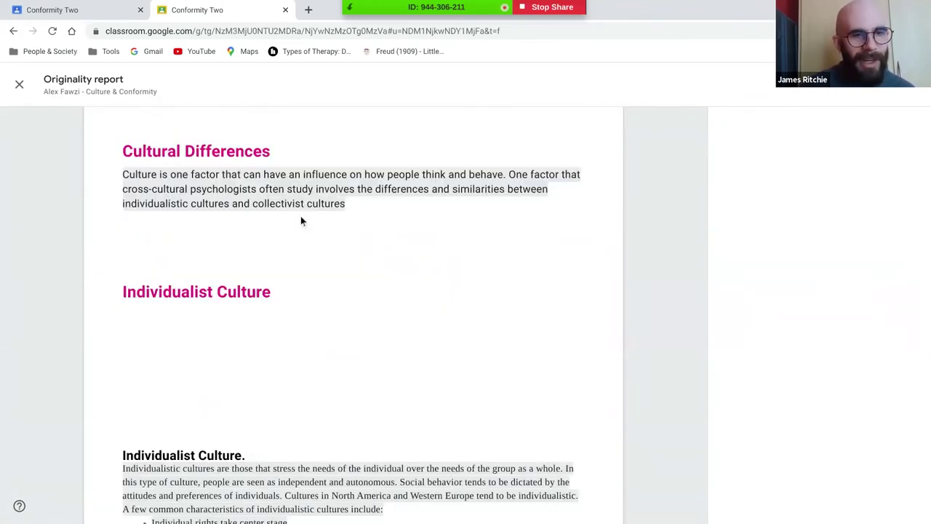
pyautogui.scroll(-5, 301, 221)
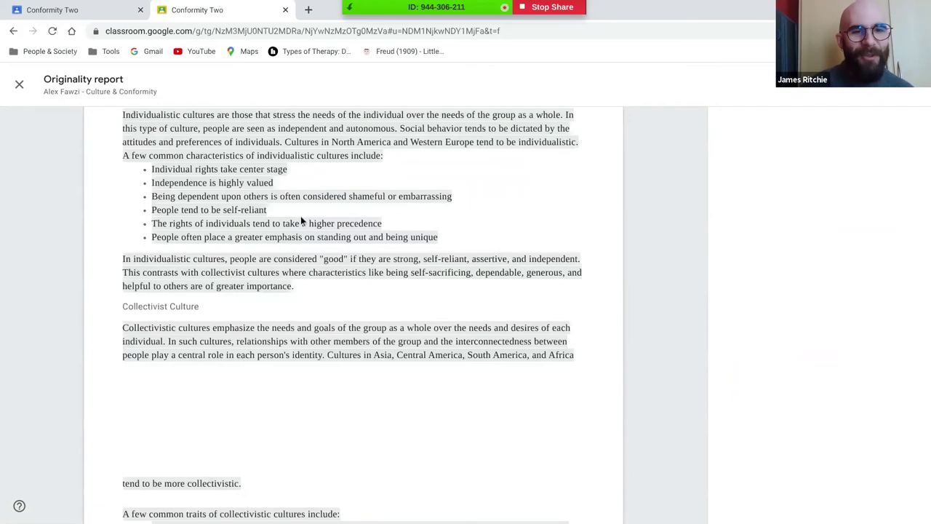
pyautogui.scroll(-5, 301, 220)
pyautogui.scroll(10, 341, 255)
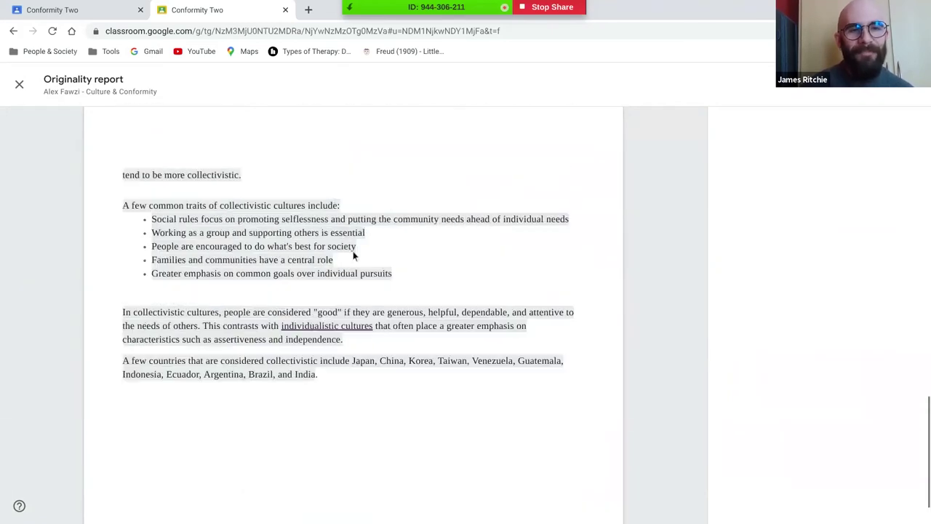
pyautogui.scroll(5, 640, 211)
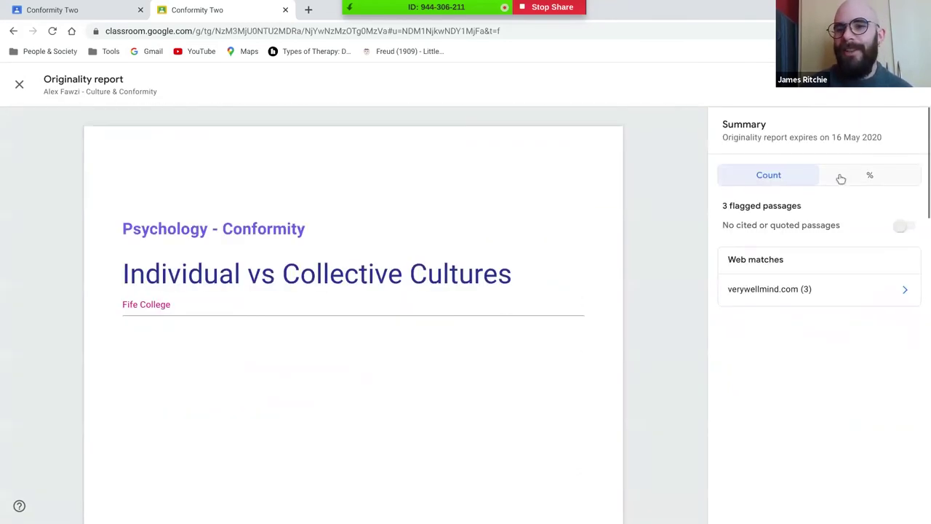
# Compare the student's passage with the verywellmind.com web match, then view the originality summary as percentages
pyautogui.click(822, 300)
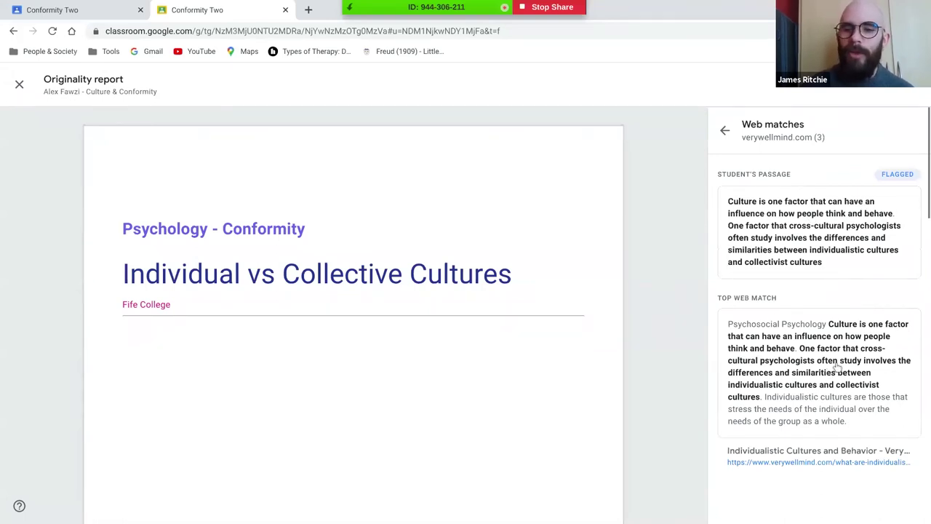
pyautogui.click(724, 131)
pyautogui.click(865, 176)
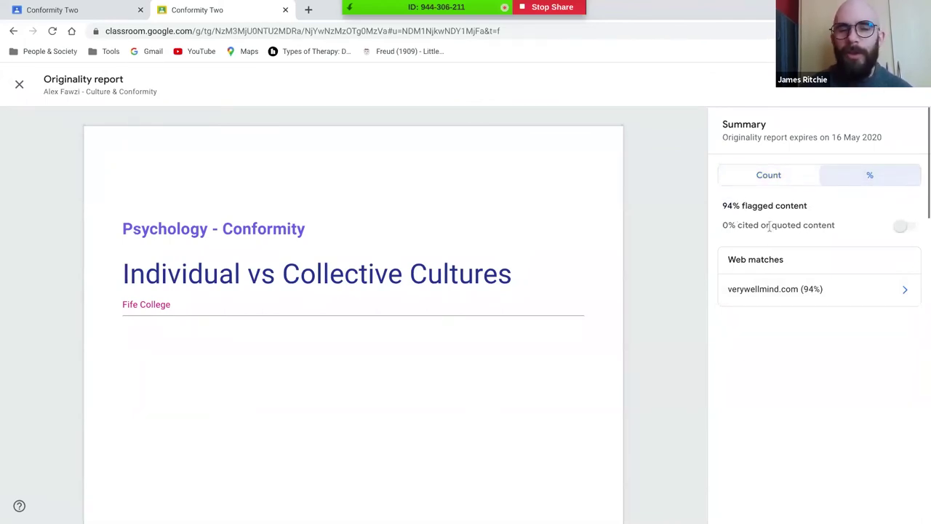
pyautogui.scroll(-3, 381, 223)
pyautogui.scroll(2, 374, 218)
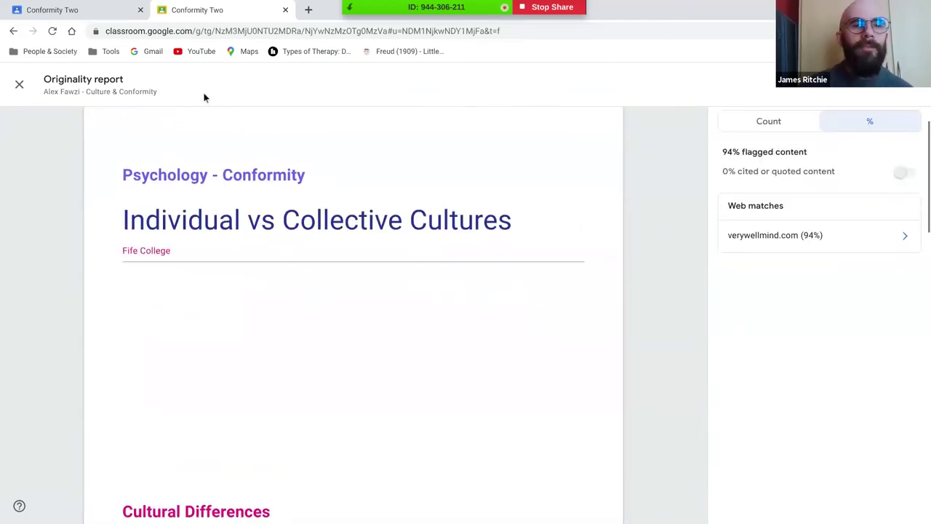
# Close the originality report and set both the Individualist and Collectivist rubric criteria to 0 points
pyautogui.click(19, 84)
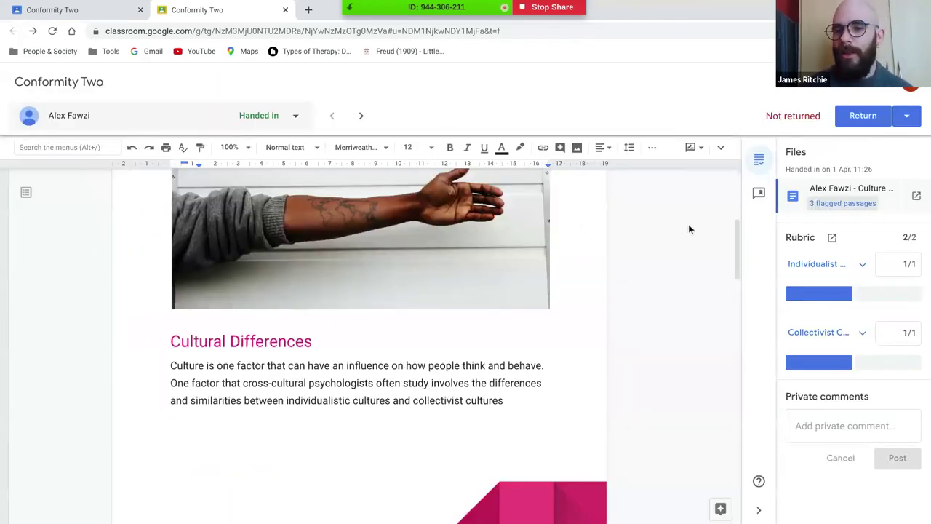
pyautogui.click(905, 264)
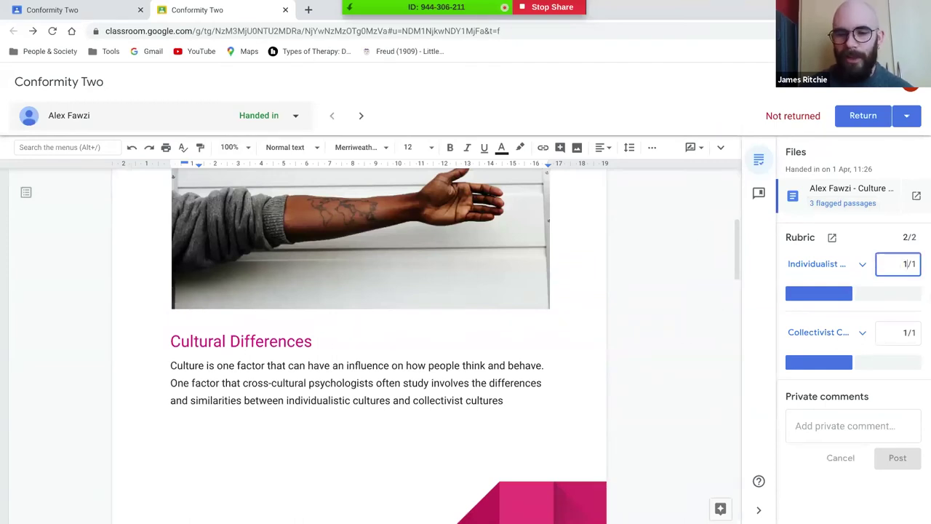
pyautogui.click(903, 332)
pyautogui.write('0')
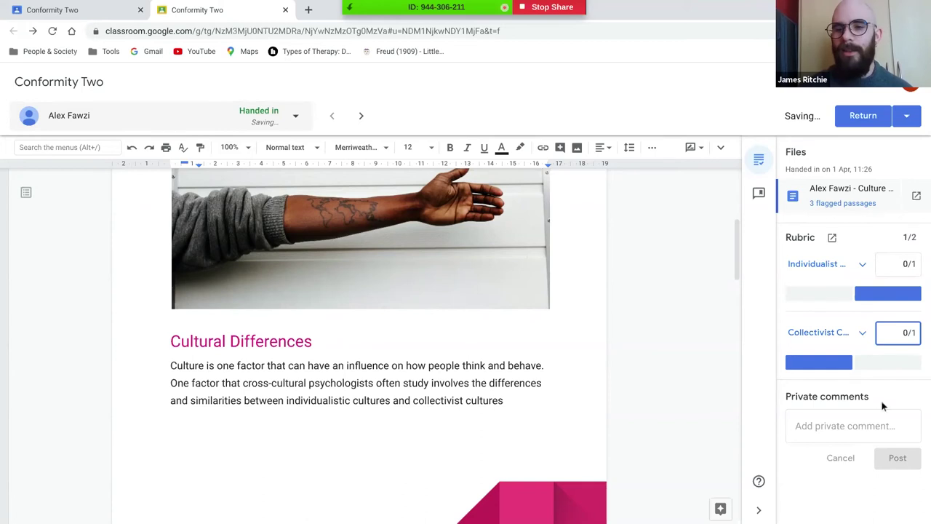
pyautogui.press('Tab')
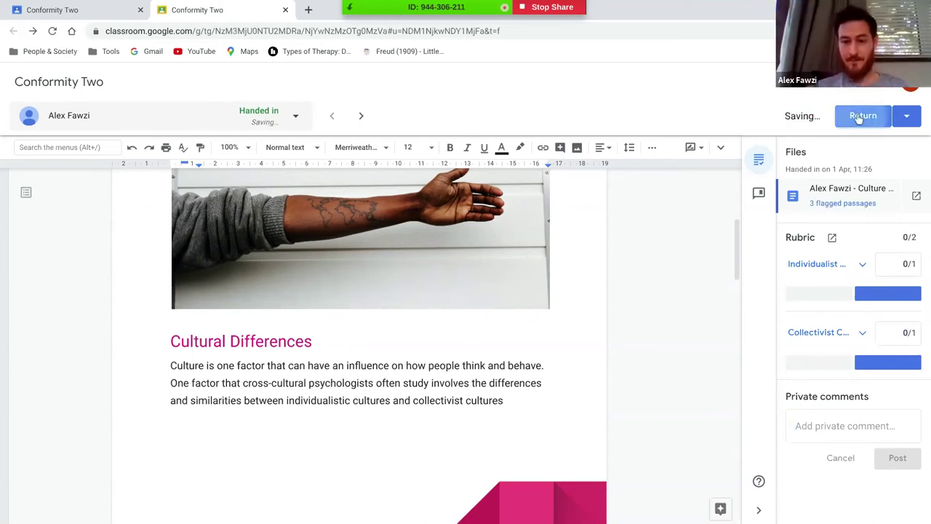
# Return the graded Conformity Two submission to the student and close the marking page
pyautogui.click(858, 116)
pyautogui.click(571, 339)
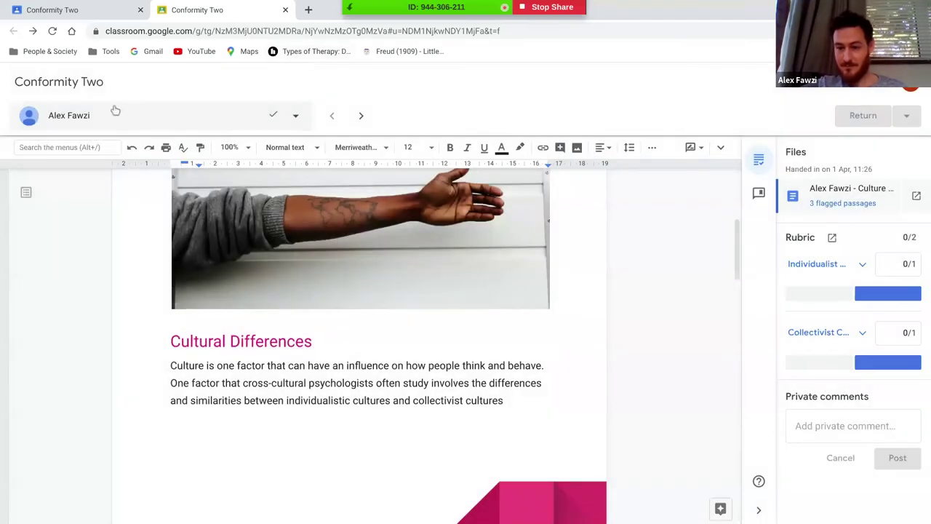
pyautogui.click(285, 9)
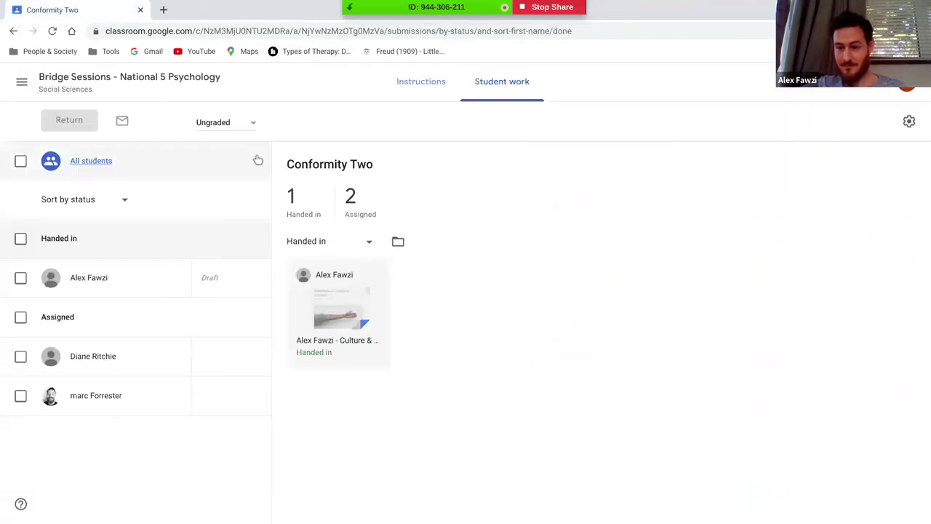
# Review the Conformity Two instructions and attached resources, and check the student work overview
pyautogui.click(420, 83)
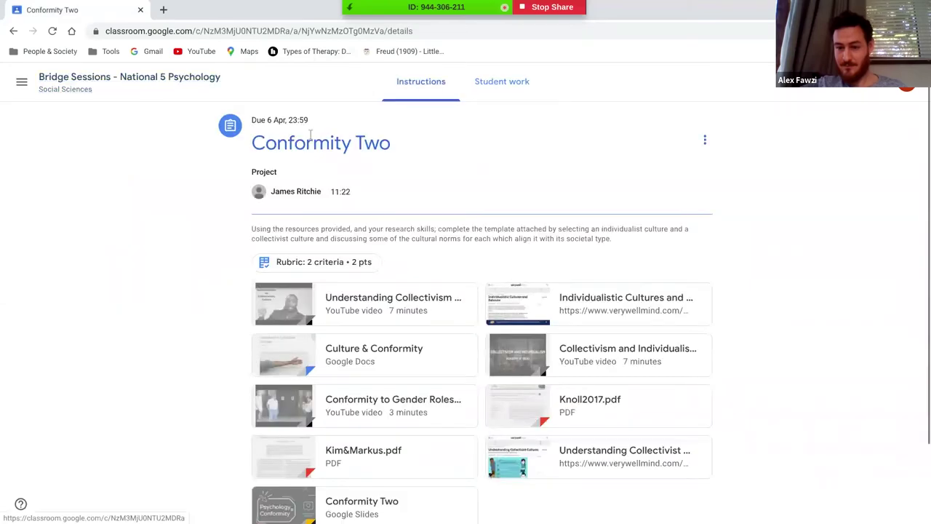
pyautogui.scroll(-2, 439, 253)
pyautogui.scroll(2, 436, 252)
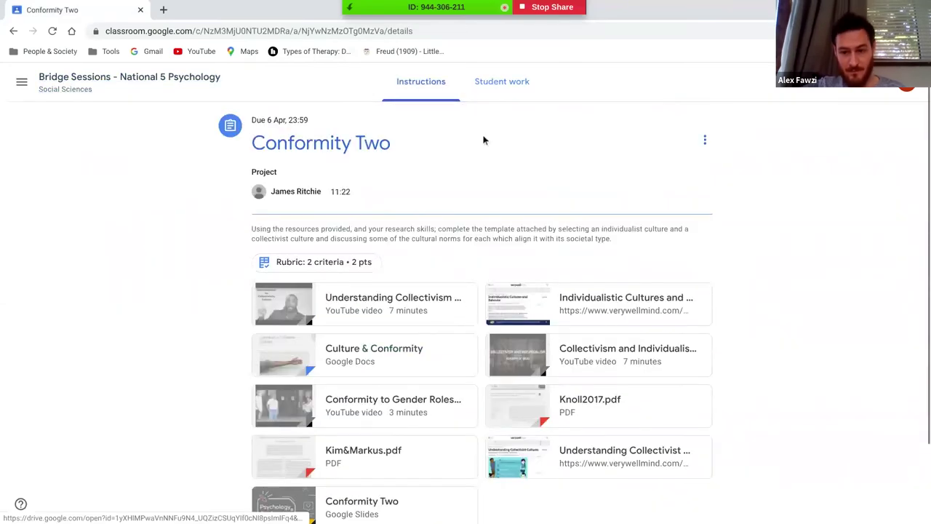
pyautogui.click(496, 87)
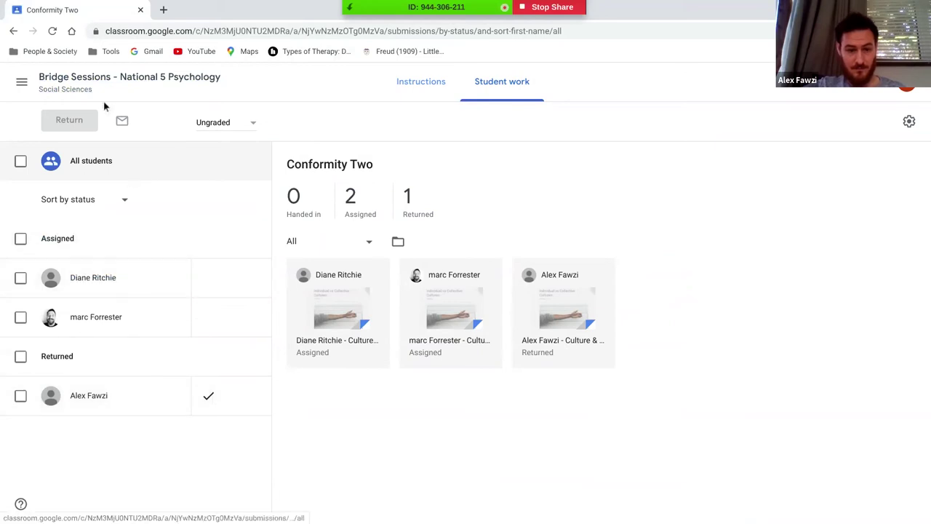
# Return to the National 5 Psychology class and view its teacher and student lists, followed by the marks overview
pyautogui.click(81, 91)
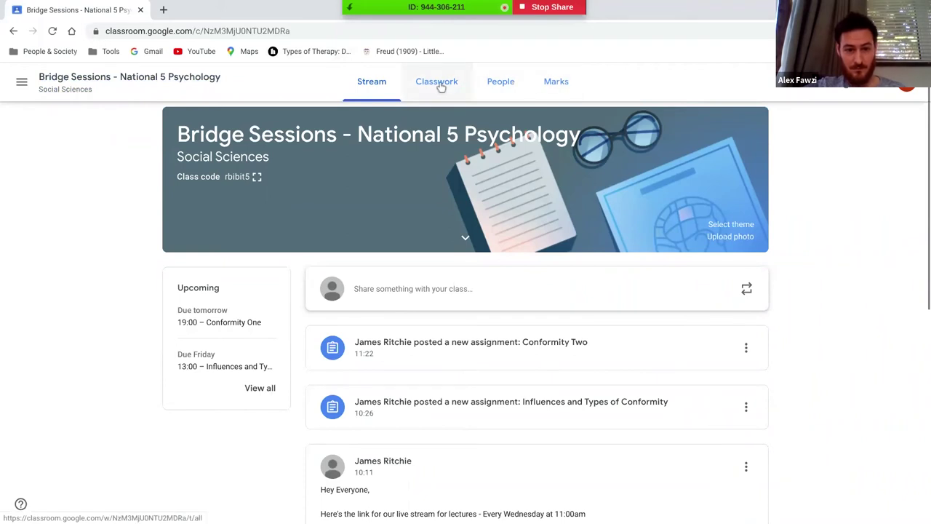
pyautogui.click(501, 84)
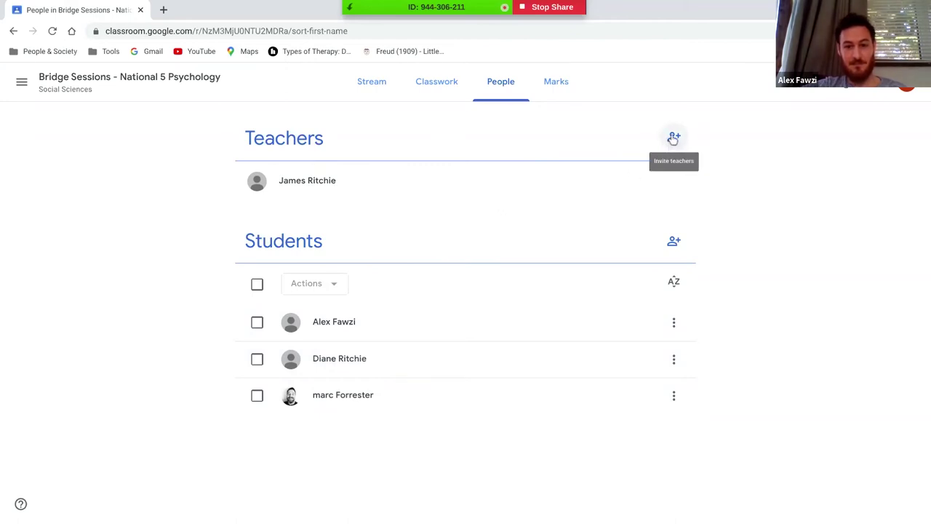
pyautogui.click(557, 84)
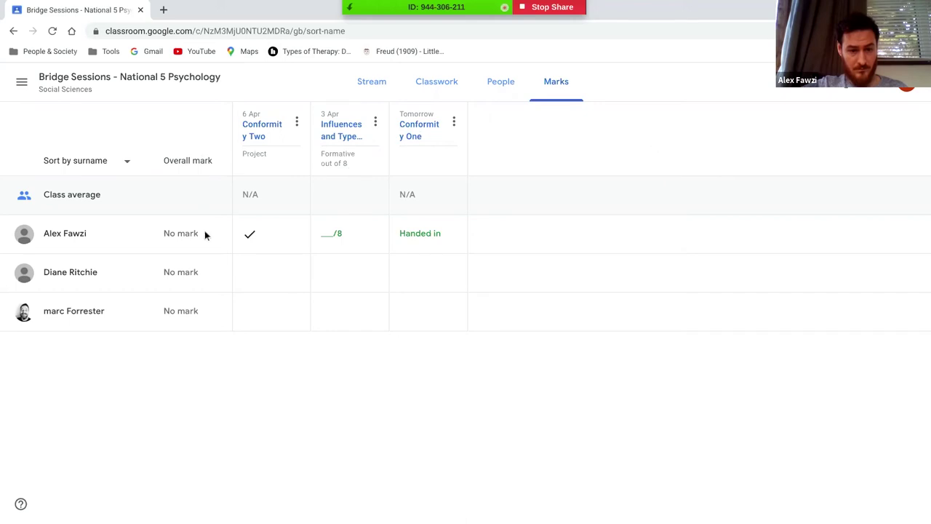
# Open the class settings, find the mark categories and re-enter 20% as the Formative percentage
pyautogui.click(850, 91)
pyautogui.scroll(-4, 534, 265)
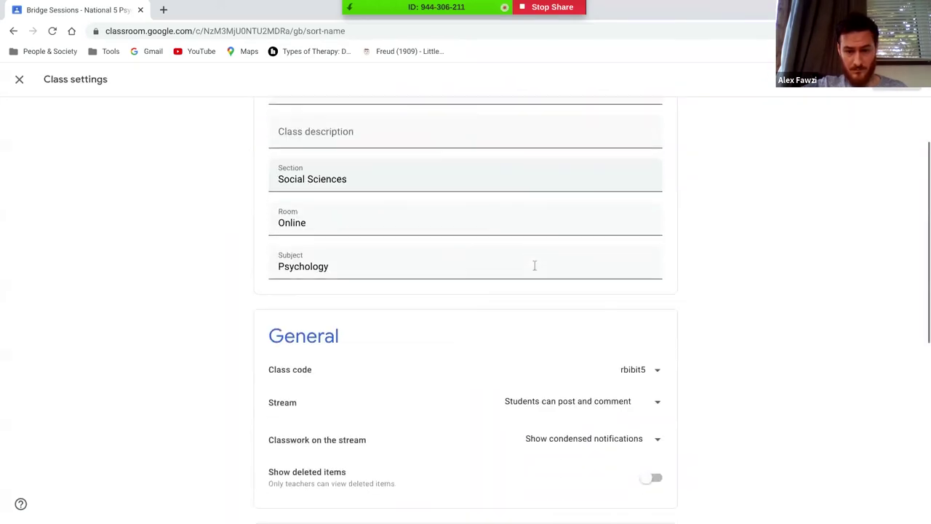
pyautogui.scroll(-3, 534, 265)
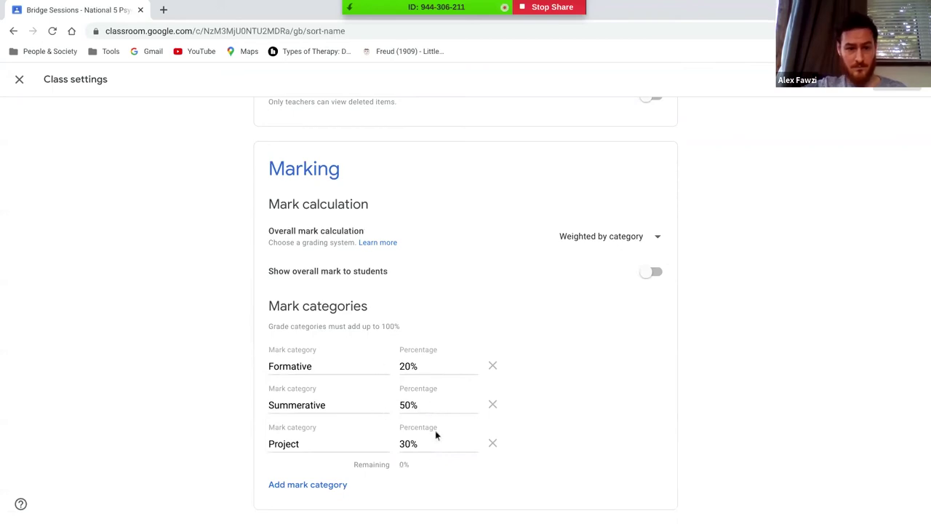
pyautogui.click(419, 365)
pyautogui.press('BackSpace')
pyautogui.write('0')
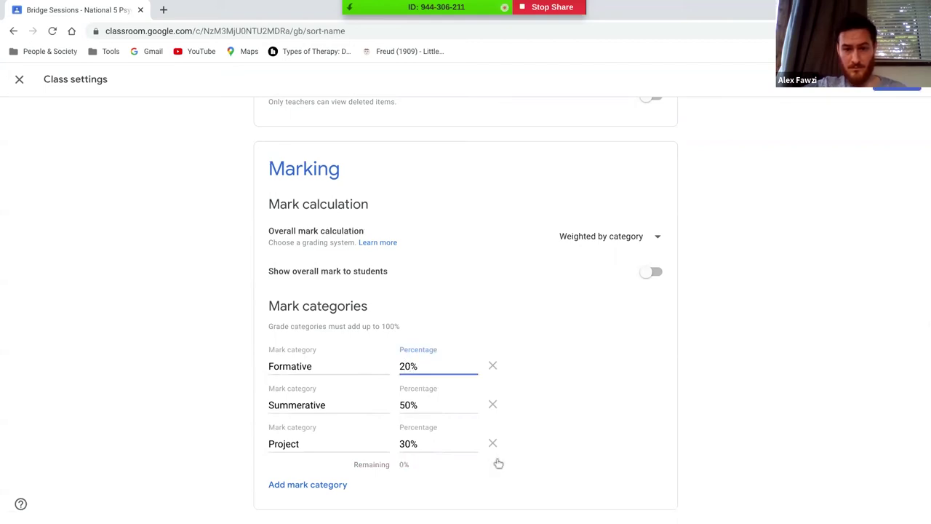
pyautogui.click(565, 417)
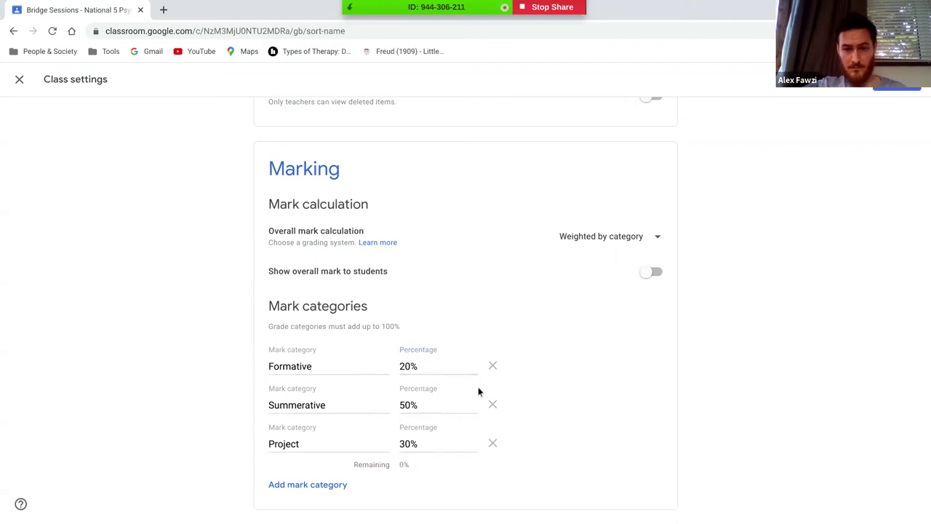
# View the overall mark calculation options and leave the class settings, discarding the changes
pyautogui.click(646, 244)
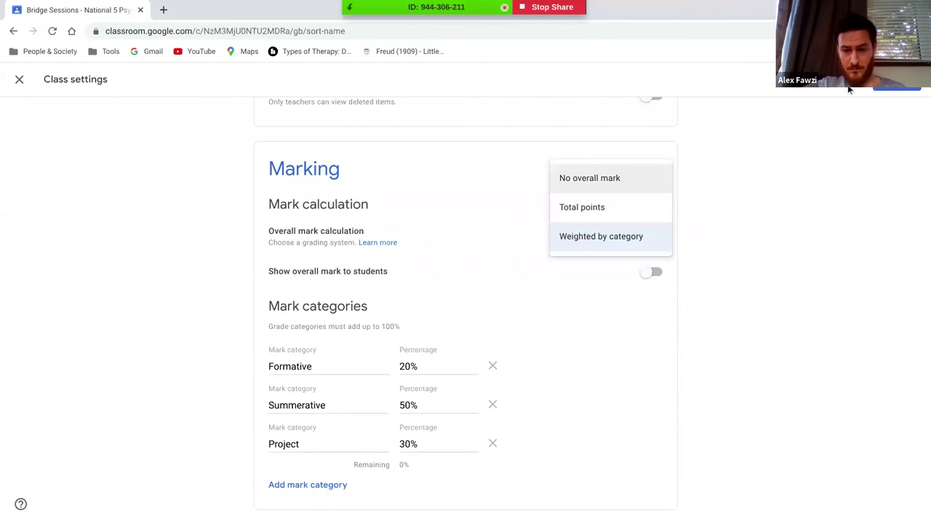
pyautogui.click(773, 208)
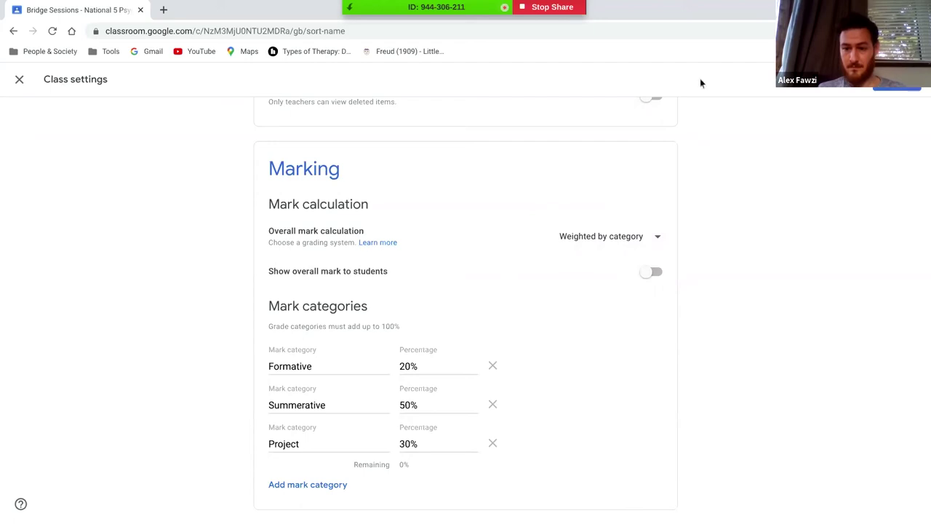
pyautogui.click(21, 83)
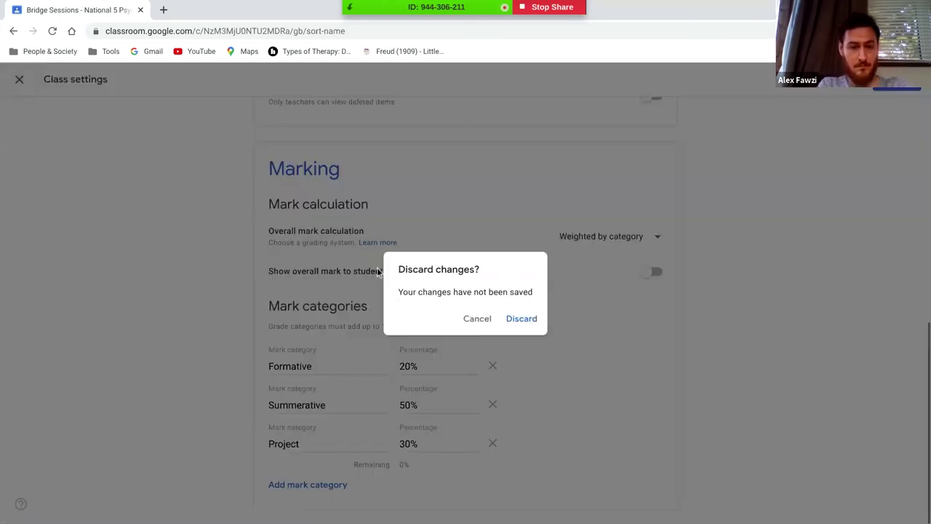
pyautogui.click(541, 320)
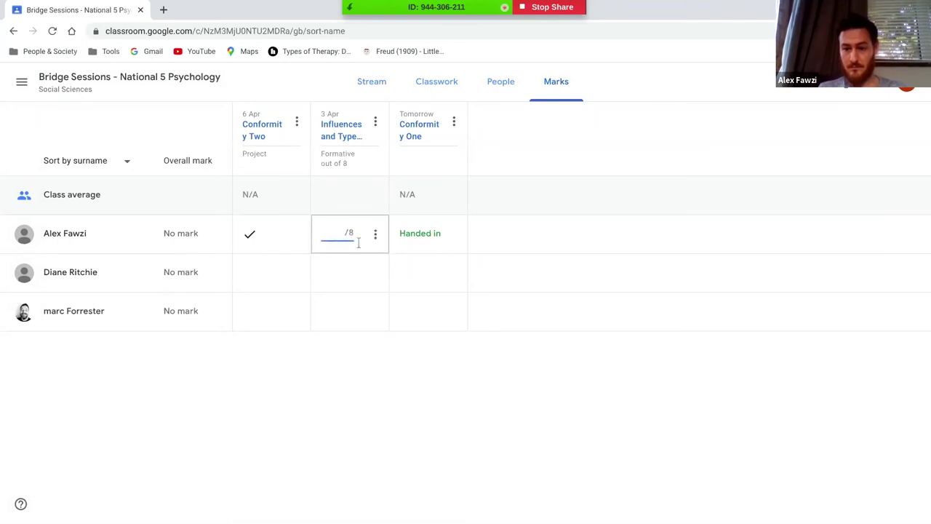
# Give the first student a mark of 6 out of 8 for Influences and Types of Conformity and return the work
pyautogui.press('Return')
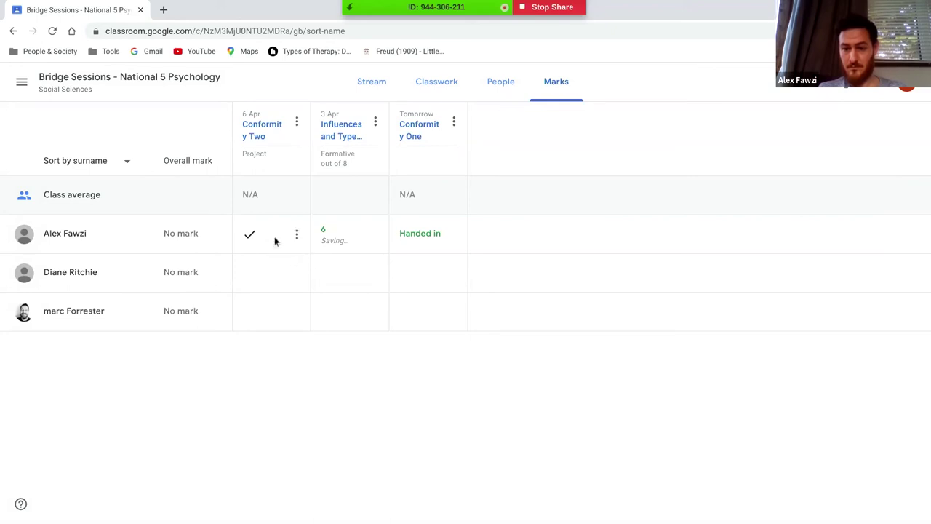
pyautogui.click(377, 235)
pyautogui.click(320, 263)
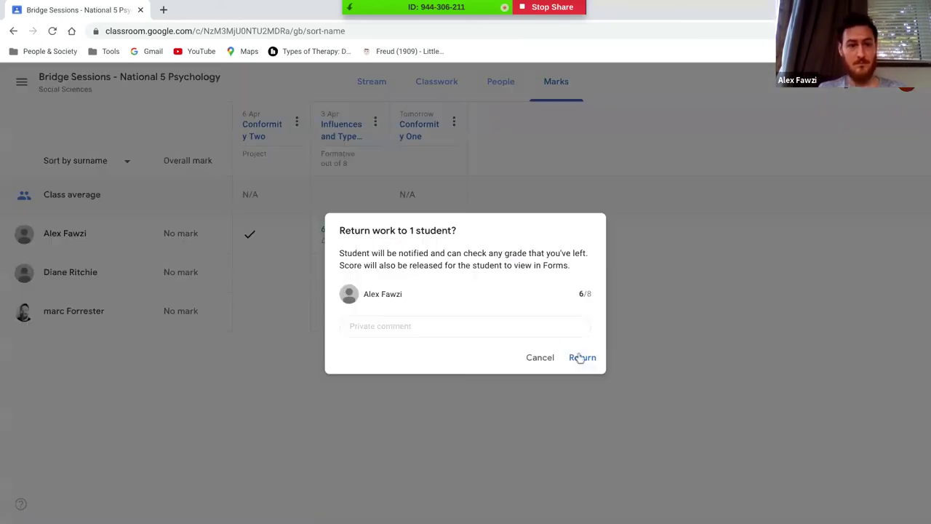
pyautogui.click(580, 357)
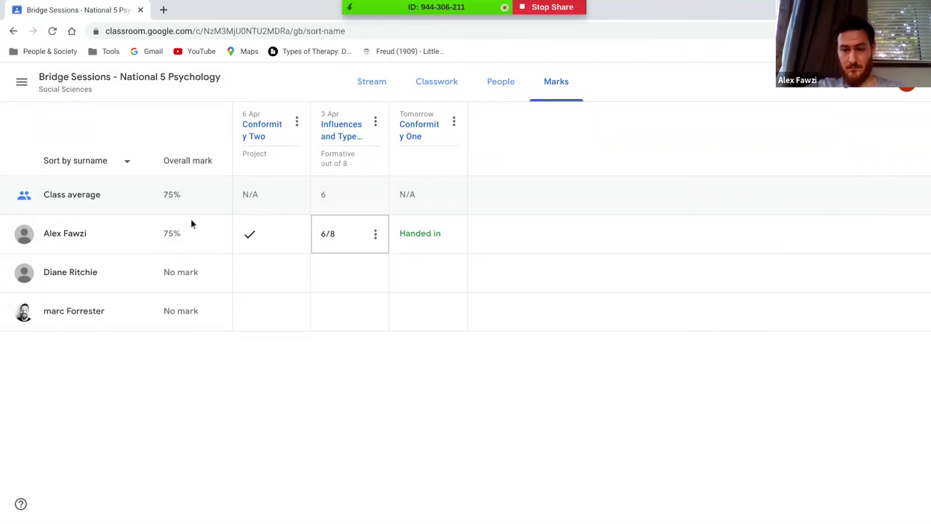
# Open the class's Classwork page, then switch to the Zoom meeting window and read its chat
pyautogui.click(438, 84)
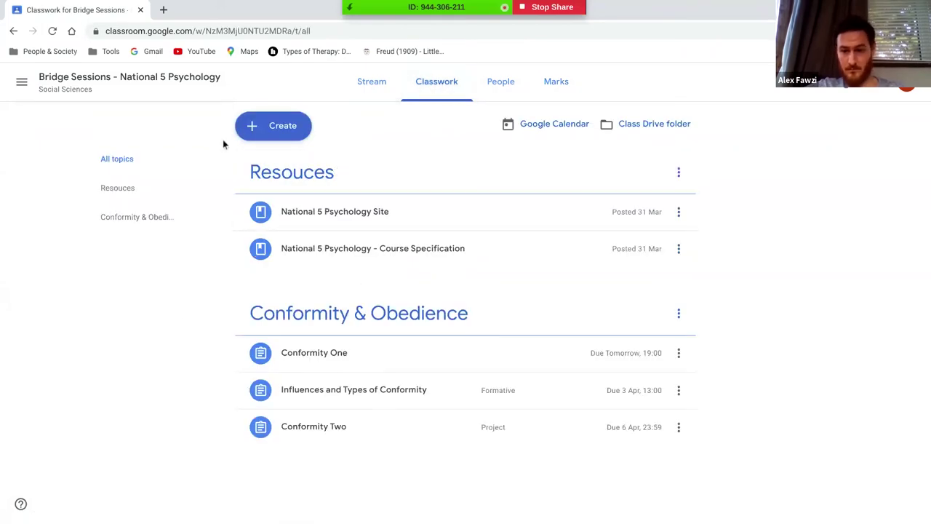
pyautogui.moveTo(529, 518)
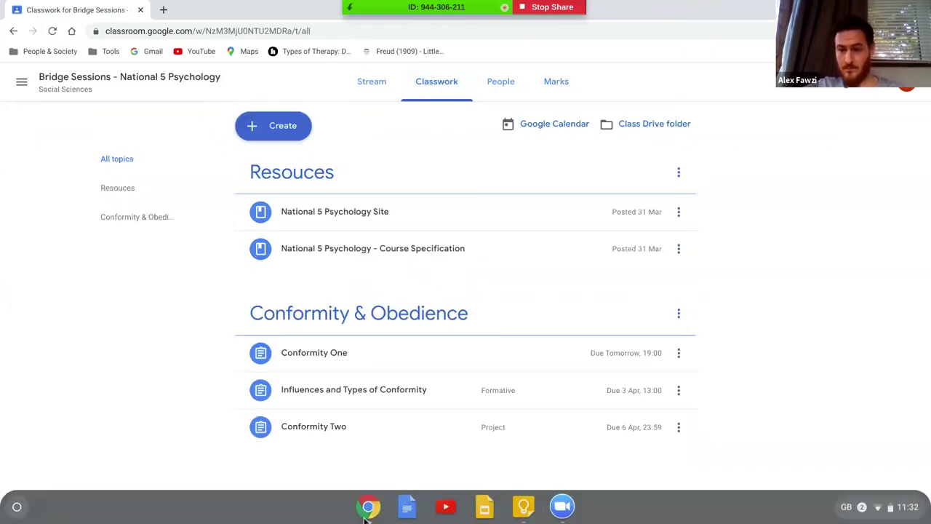
pyautogui.click(561, 506)
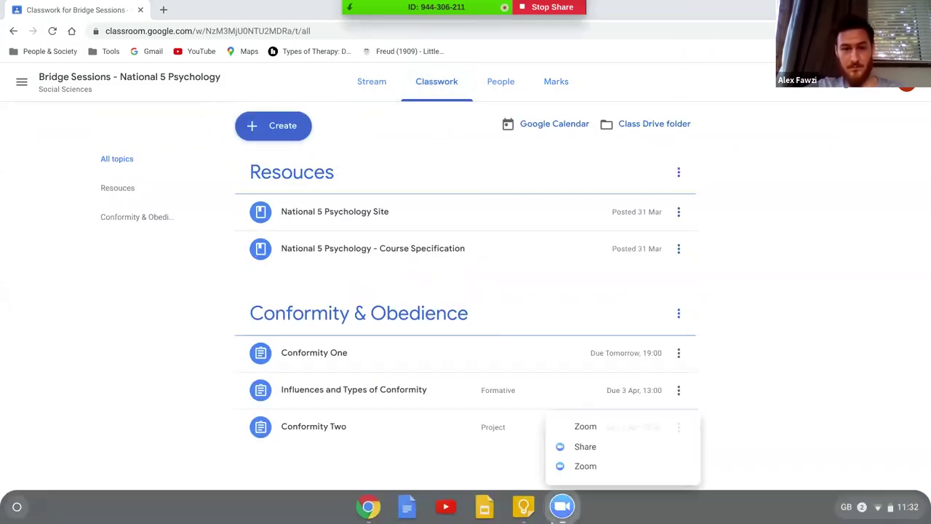
pyautogui.click(600, 448)
pyautogui.click(562, 506)
pyautogui.click(585, 466)
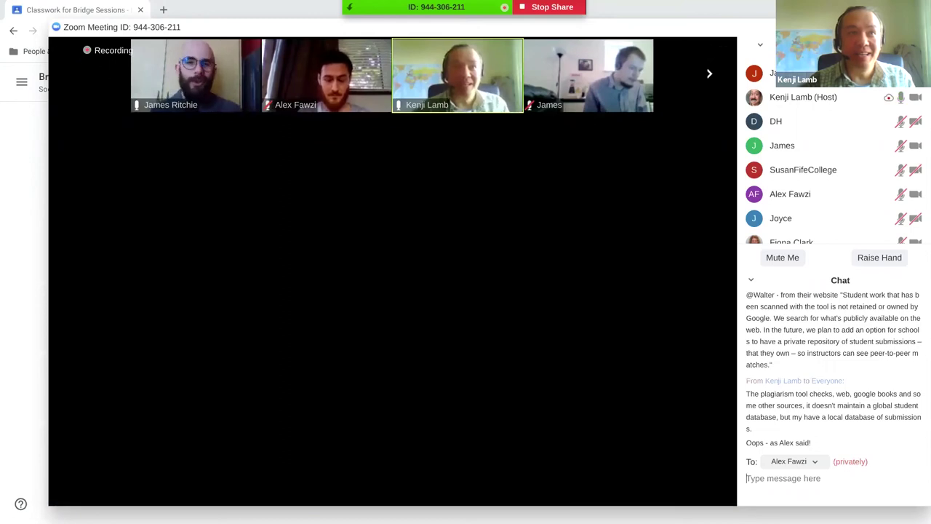
pyautogui.moveTo(818, 368)
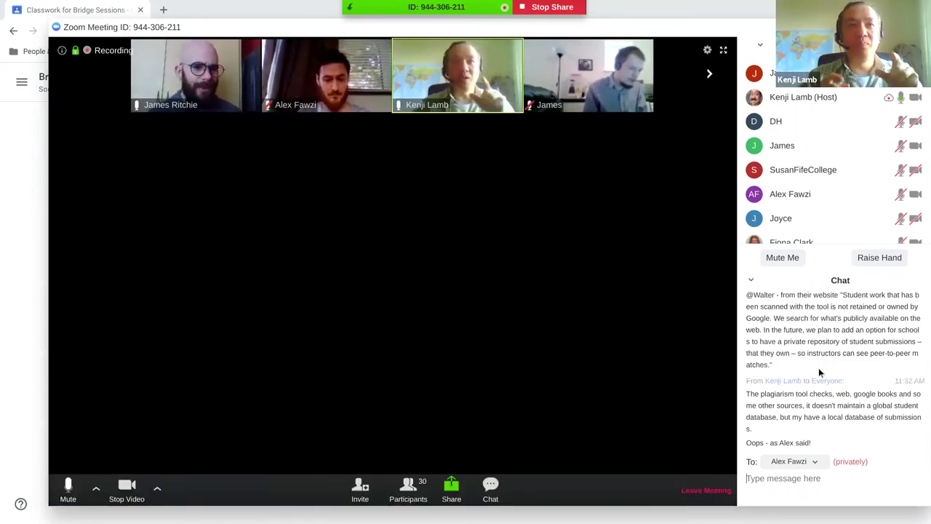